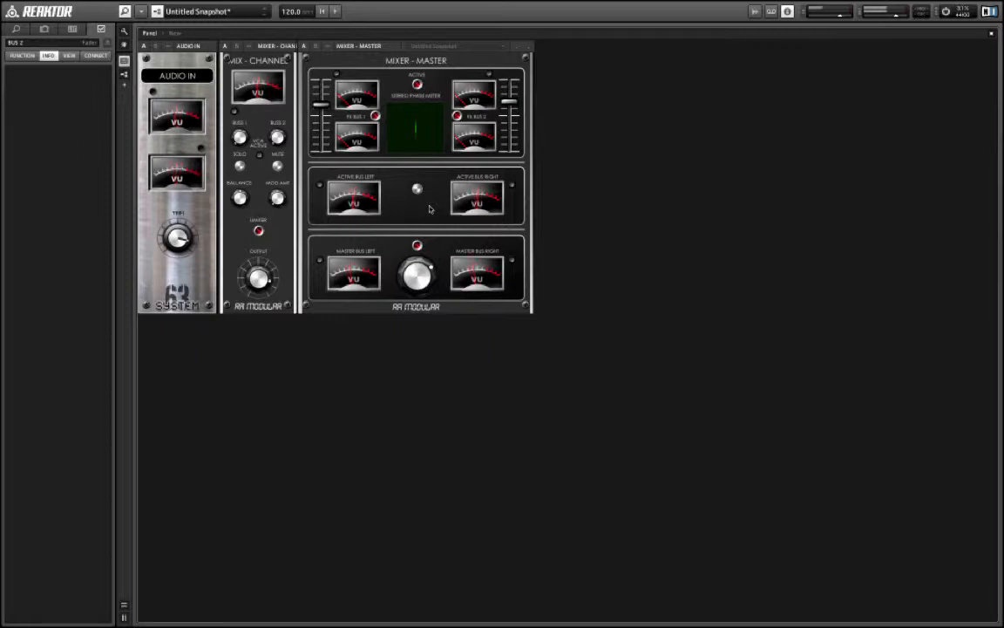
- Open the ensemble structure and move the mixer channel, mixer master and output modules together to the upper right of the canvas
double_click(646, 180)
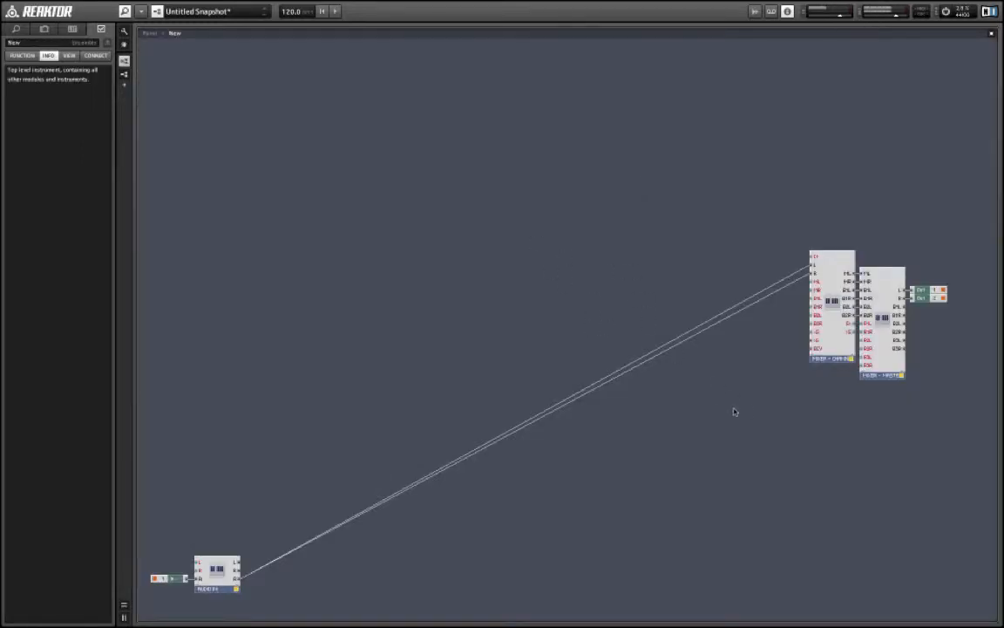
click(832, 343)
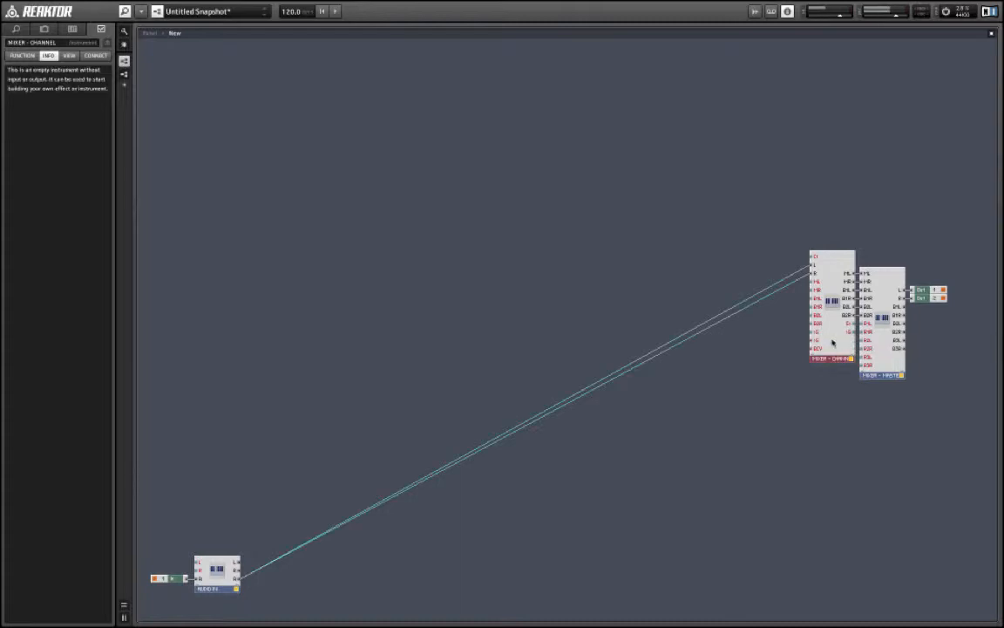
drag(830, 219, 939, 428)
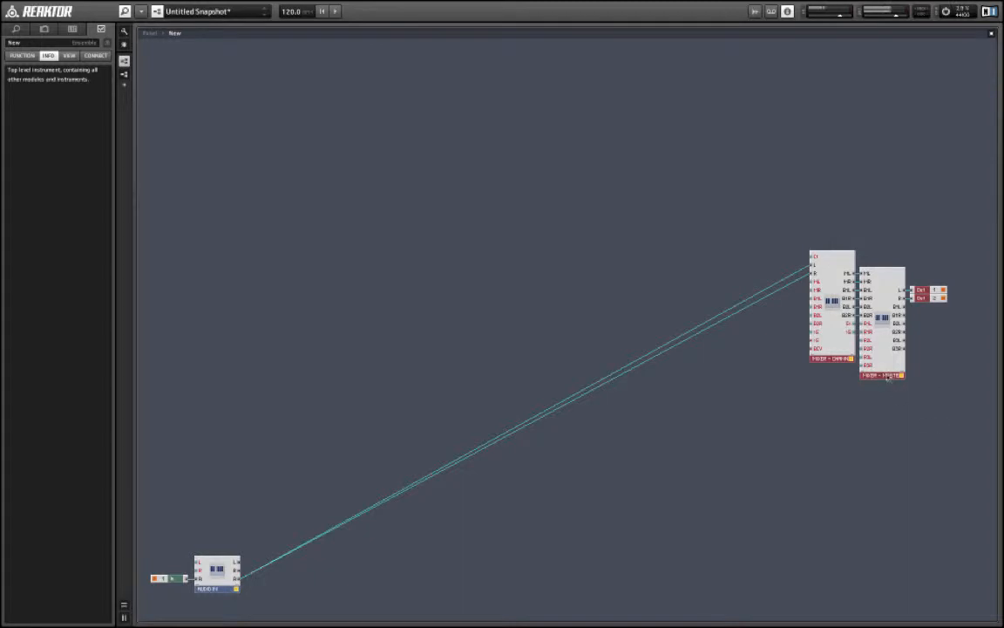
drag(886, 370, 870, 186)
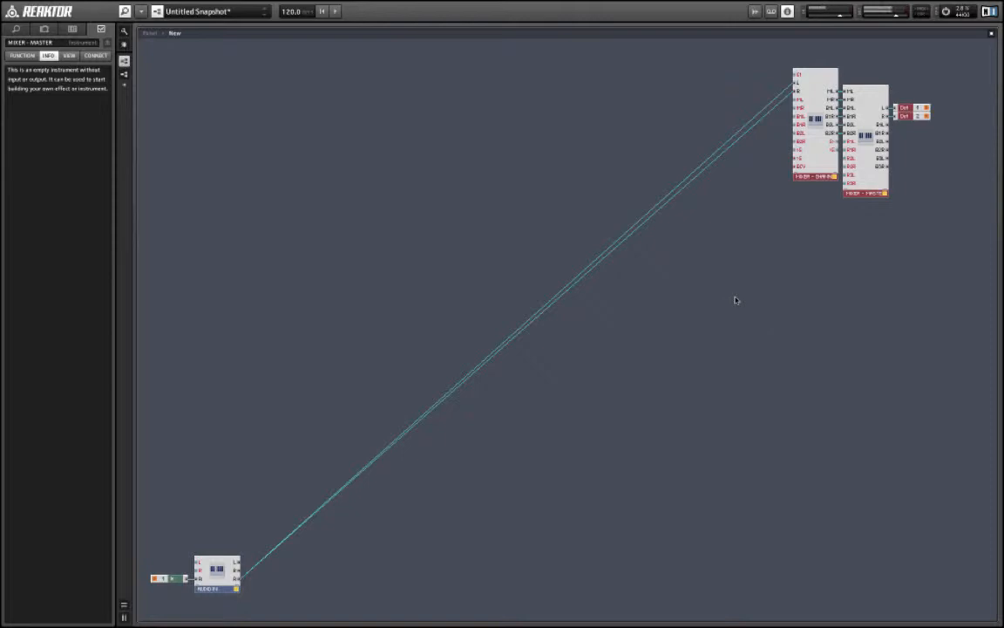
- Insert the CLOCK instrument from the RA Modular Utils collection and place it in the upper left corner of the structure
right_click(167, 58)
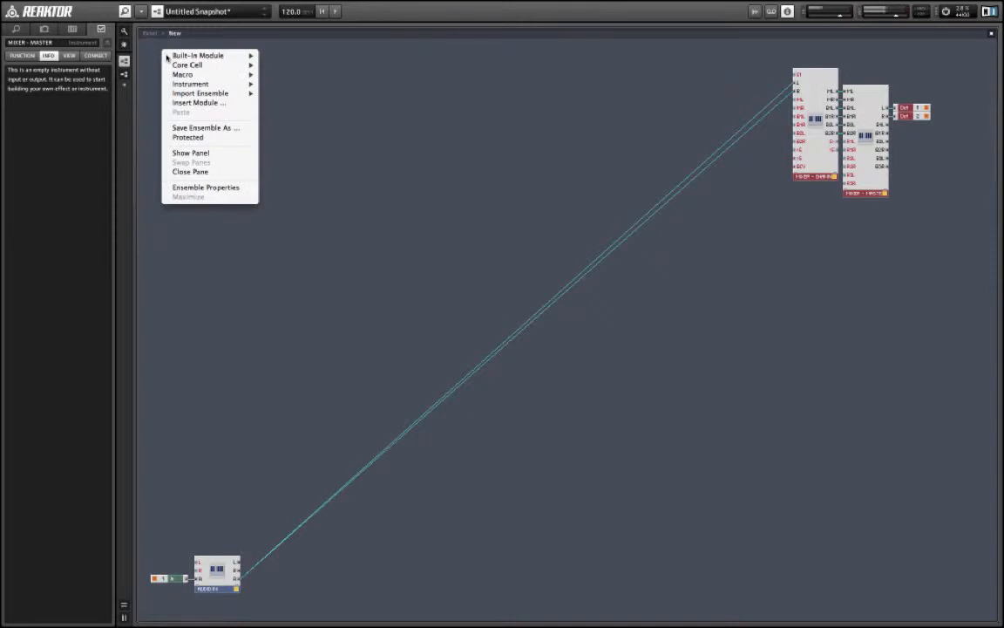
mouse_move(214, 87)
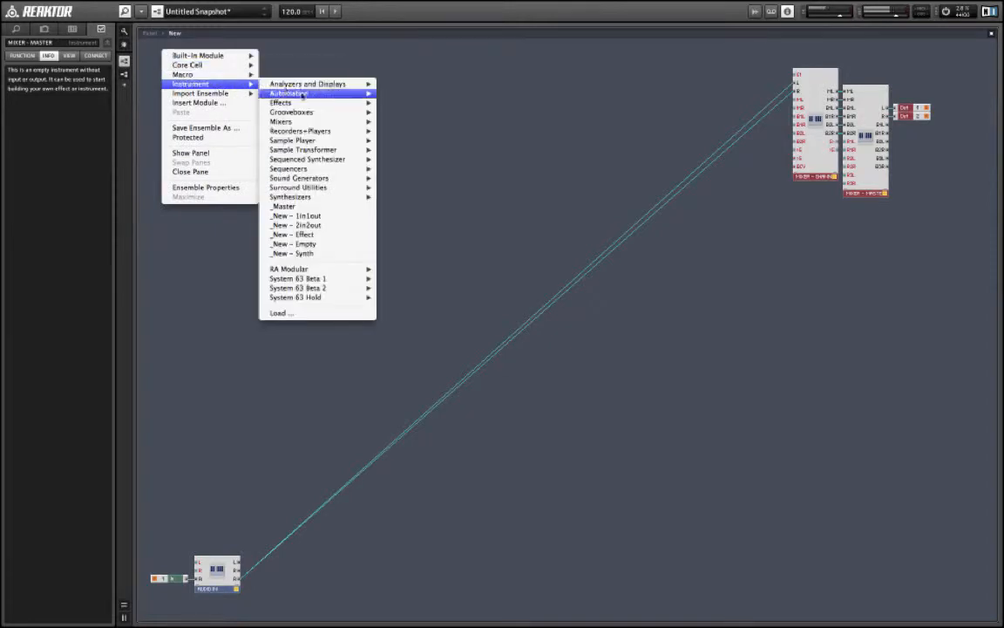
mouse_move(329, 275)
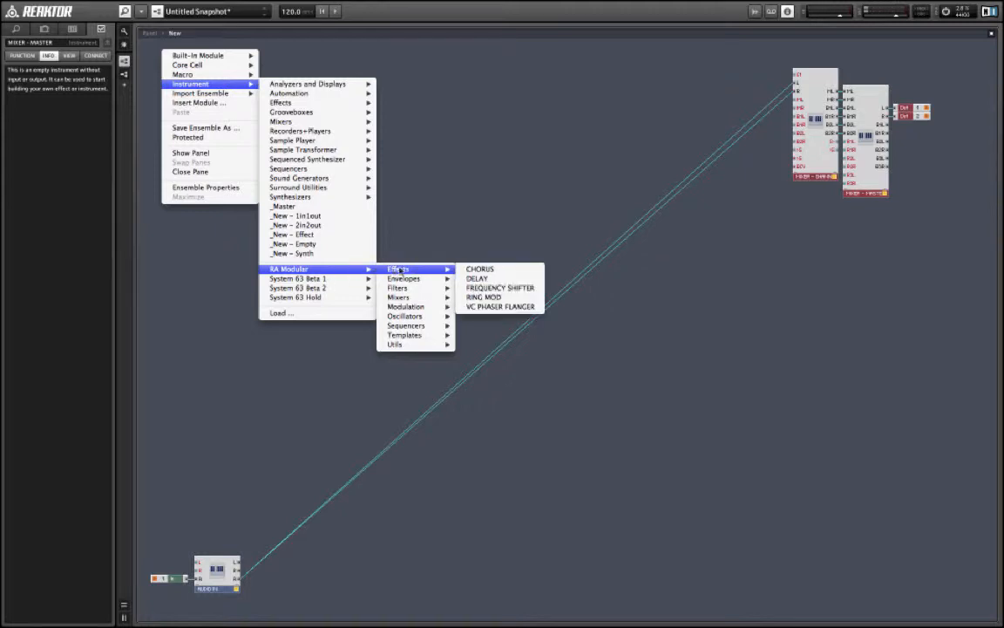
mouse_move(418, 345)
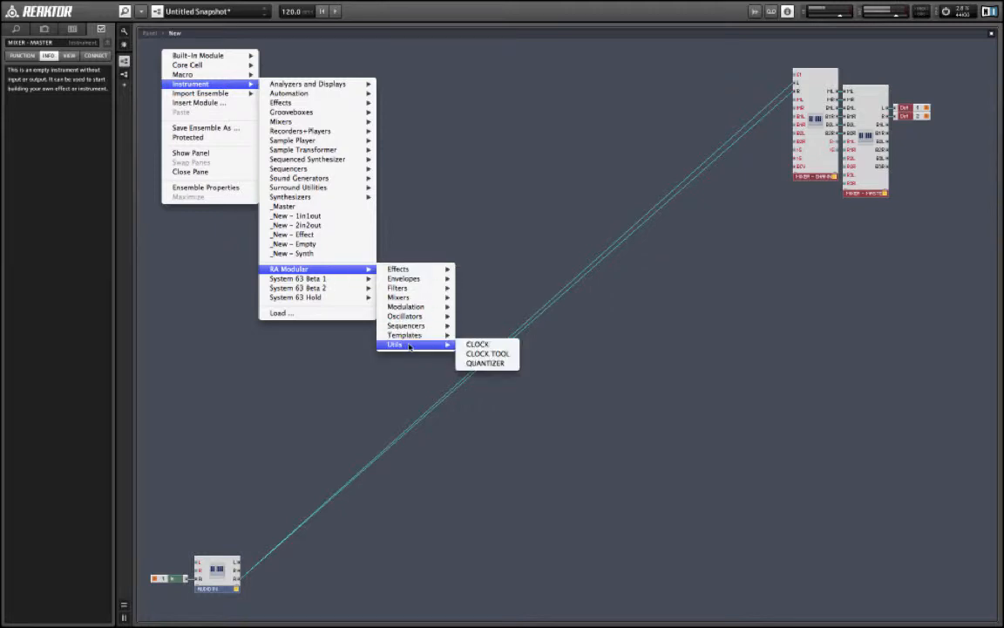
click(498, 347)
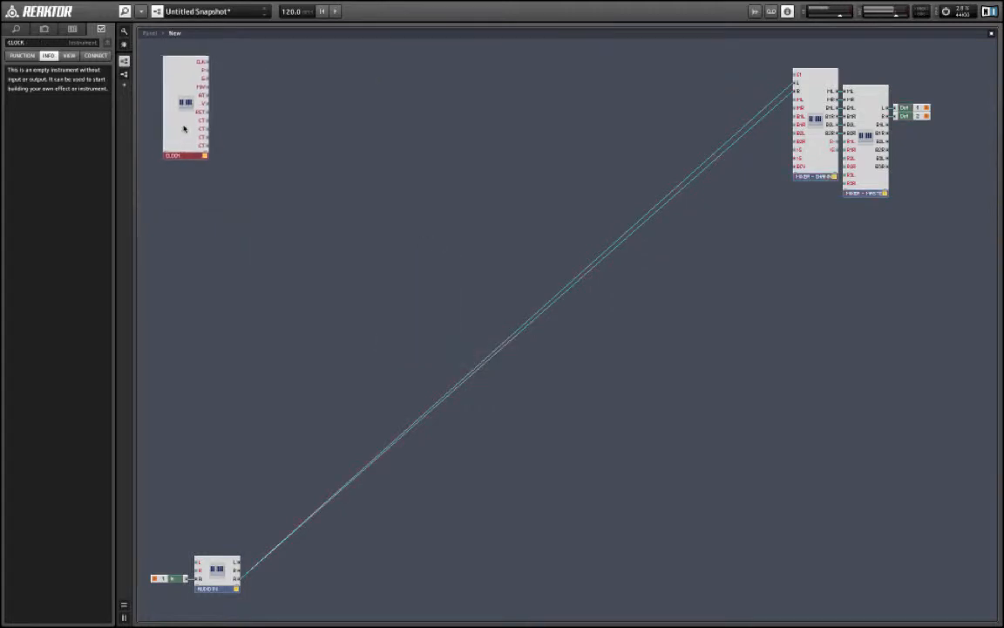
drag(184, 133, 170, 116)
- Move the Clock's panel to its own row above the Audio In and mixer panels, then return to the structure
double_click(298, 150)
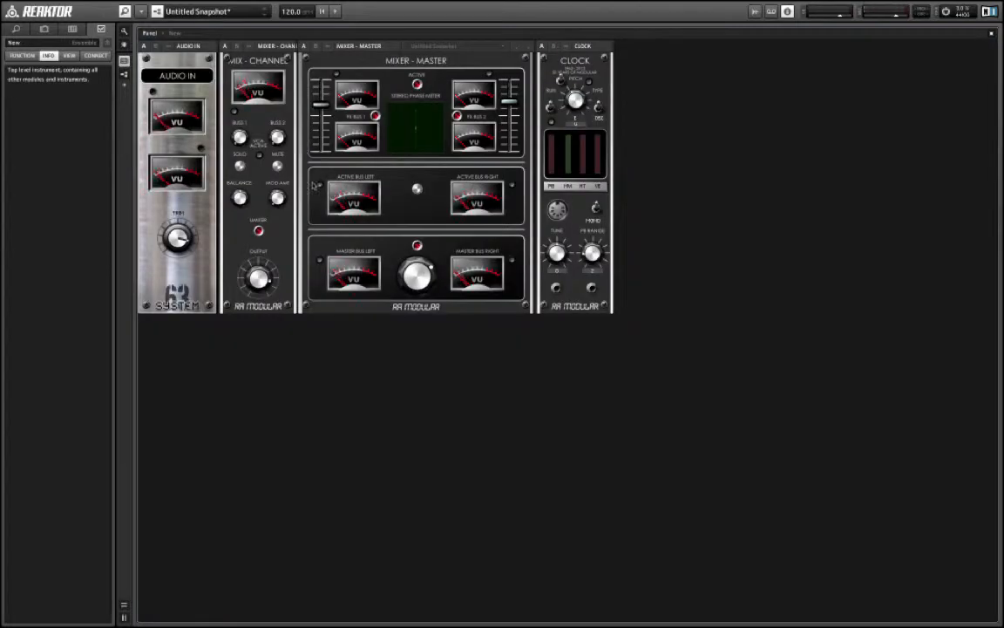
drag(595, 45, 312, 66)
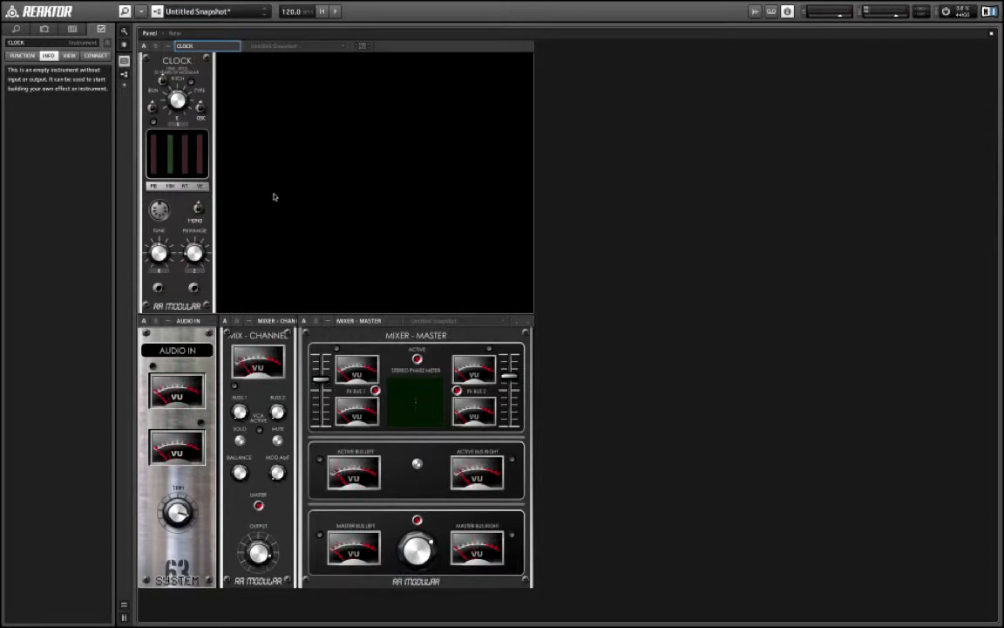
double_click(635, 199)
drag(158, 132, 160, 143)
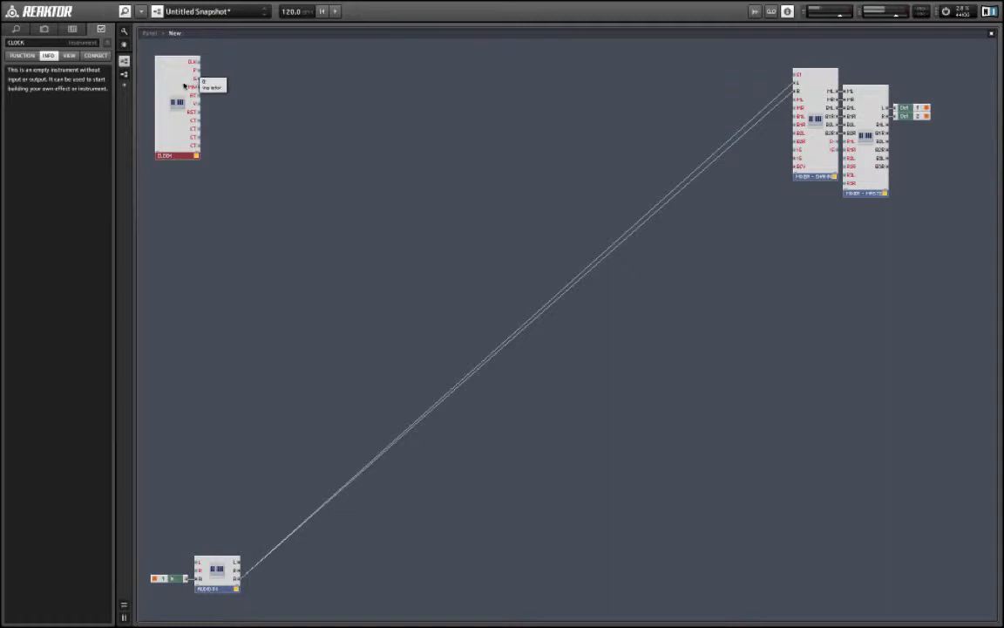
- Examine the P/PG switch, pitch knob and type switch on the Clock's panel
double_click(276, 90)
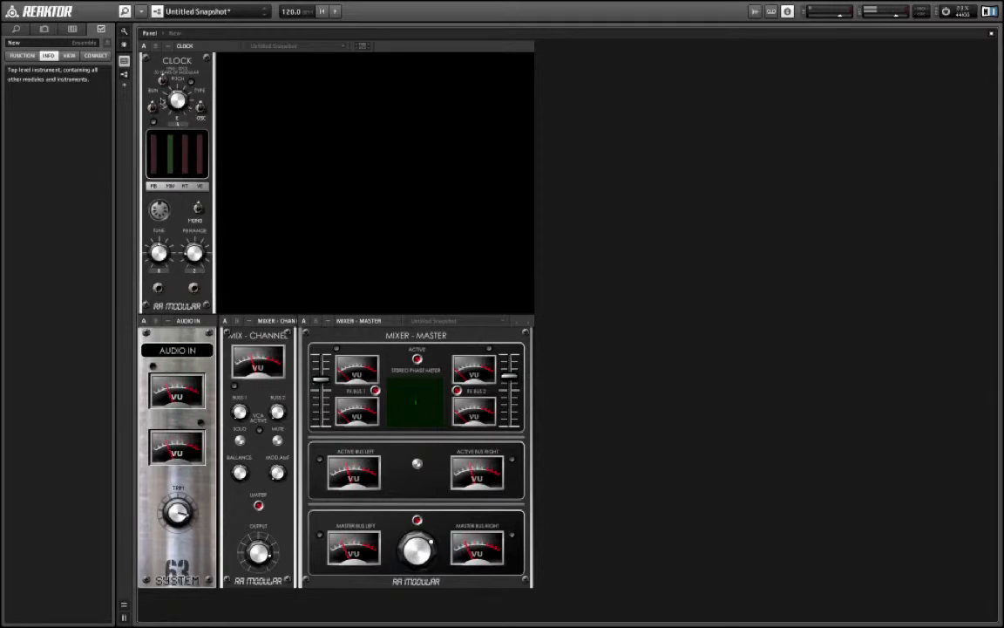
click(162, 81)
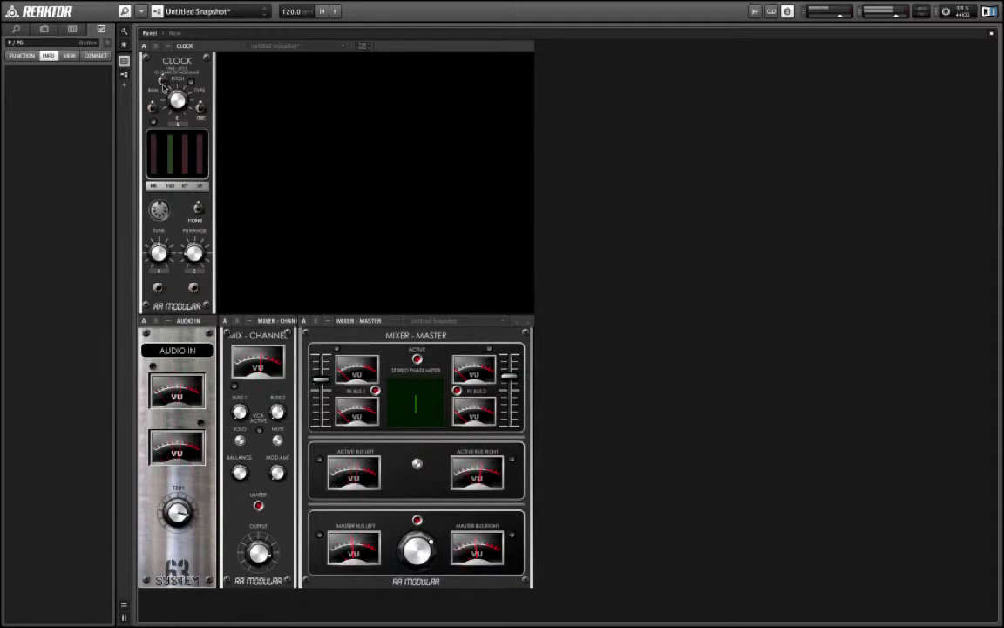
click(174, 102)
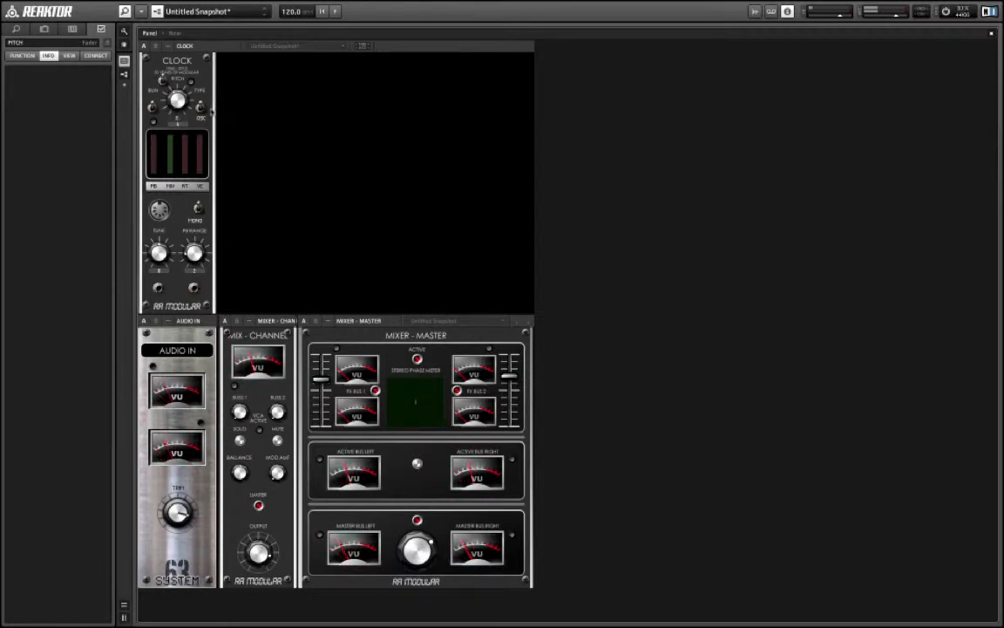
click(201, 106)
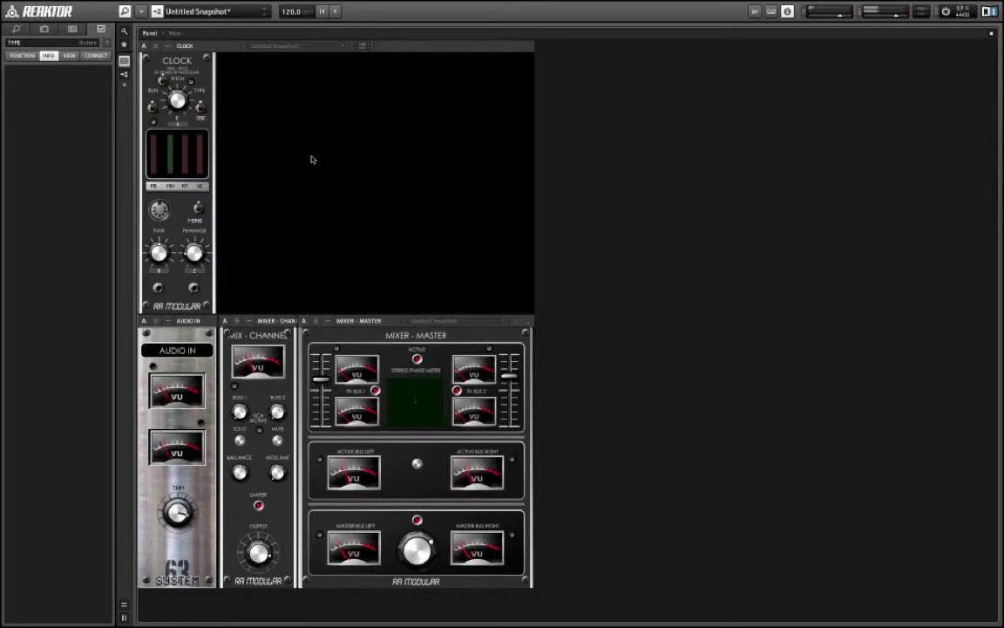
- Inspect the Clock instrument's internal structure and return to the ensemble structure
double_click(670, 150)
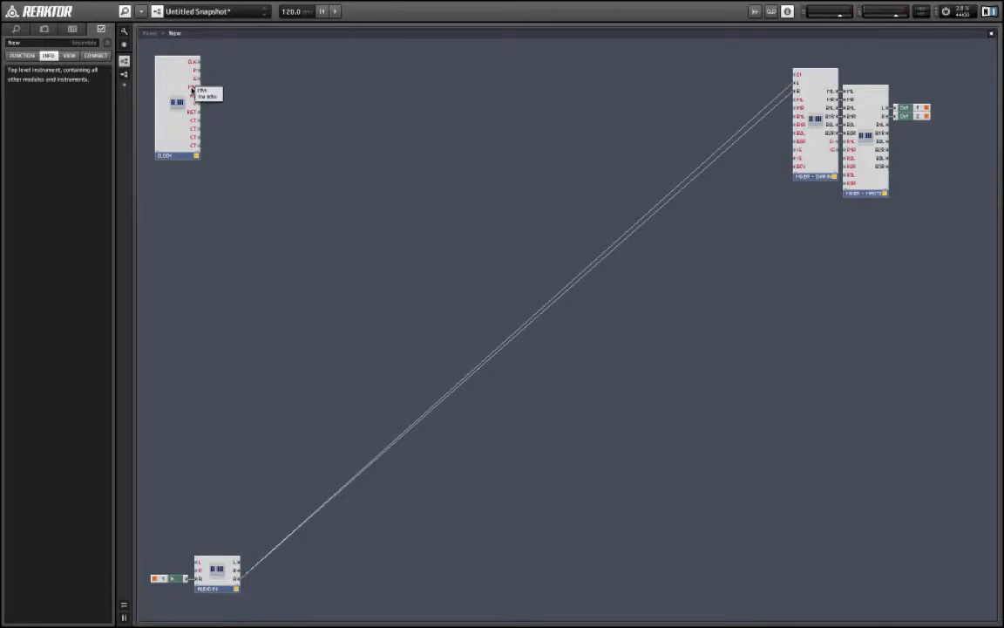
double_click(158, 80)
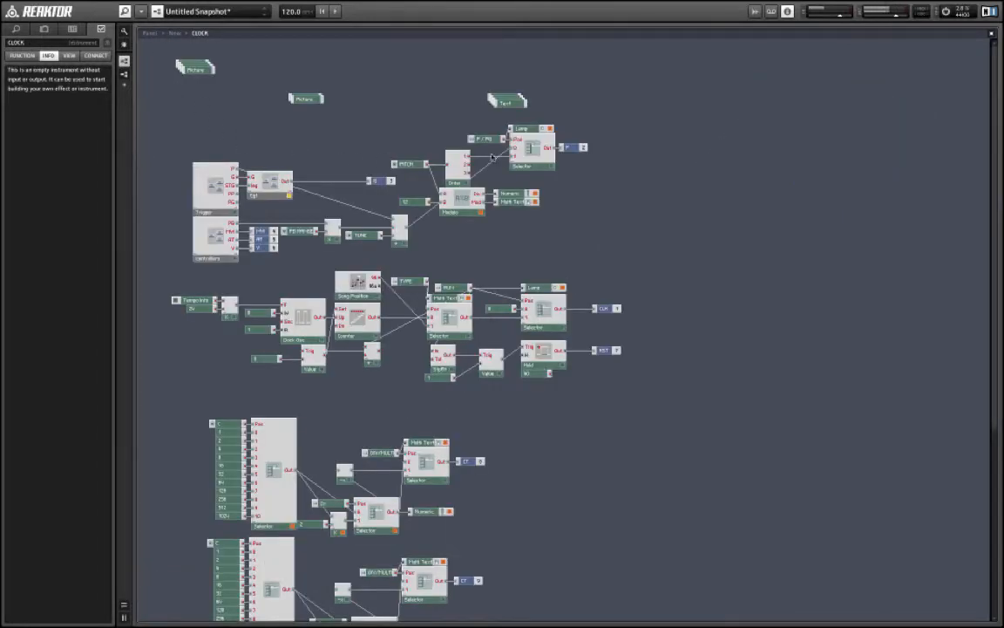
scroll(683, 260, down, 5)
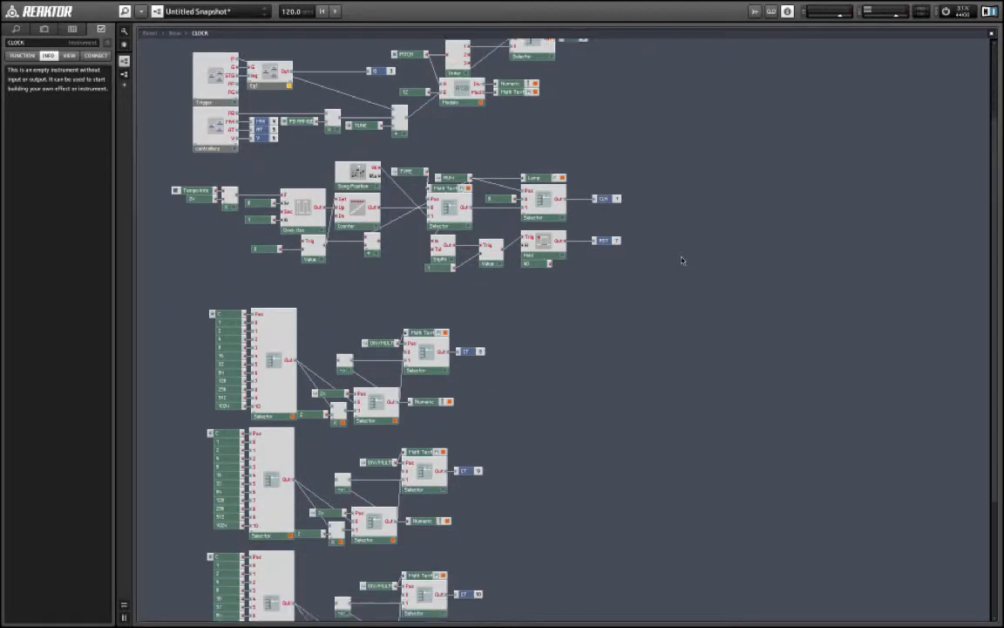
scroll(682, 260, up, 3)
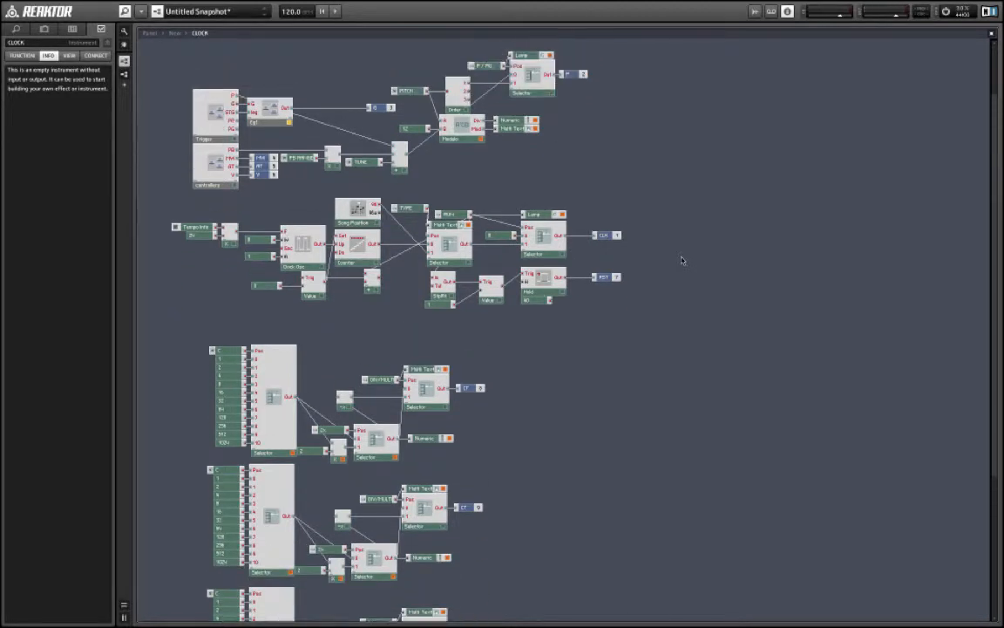
scroll(683, 260, up, 1)
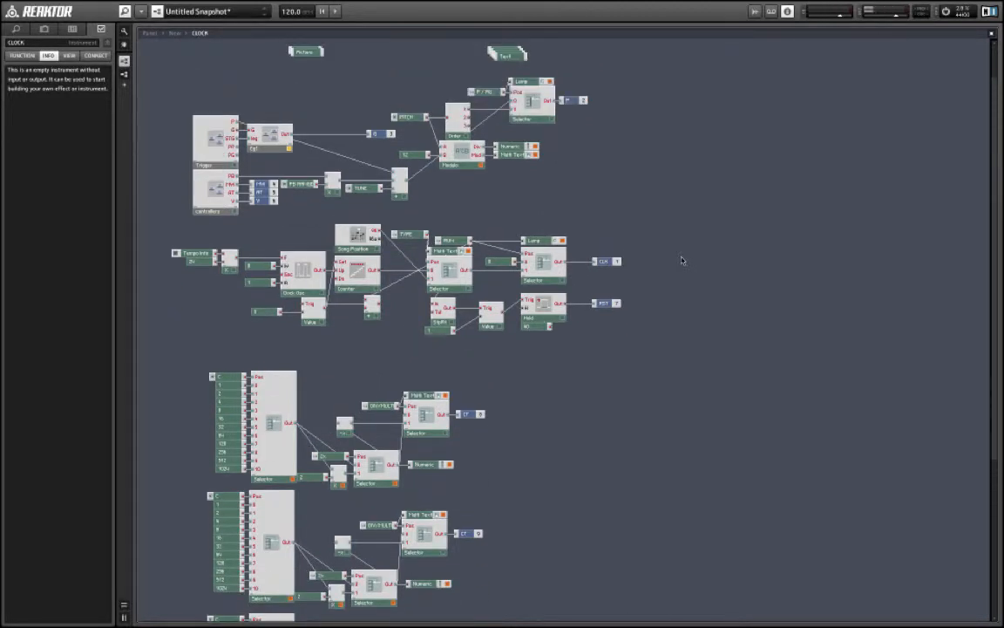
double_click(788, 109)
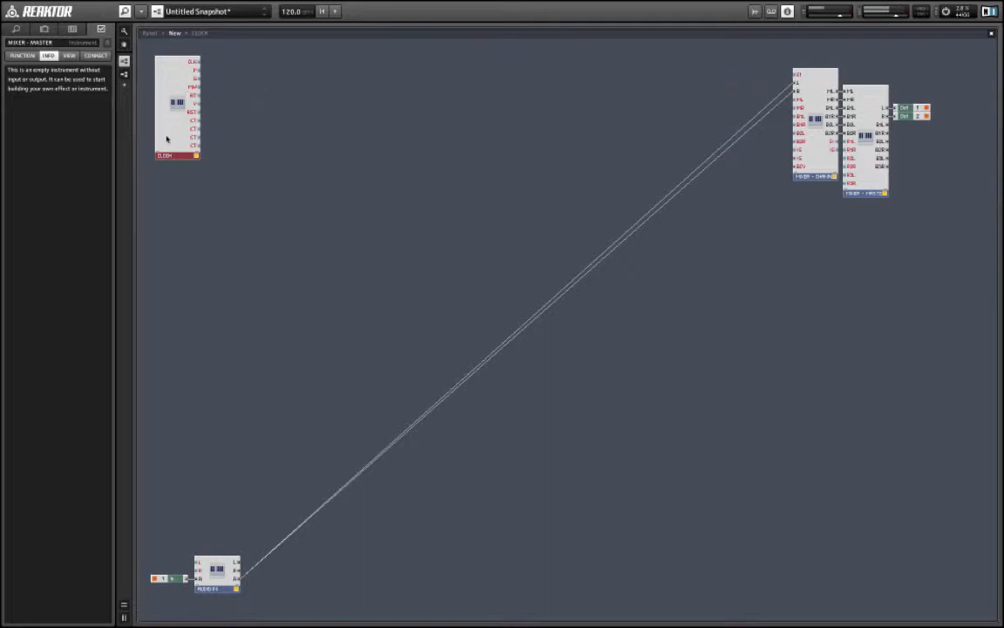
- Insert the OSCILLATOR DRIVER instrument from the RA Modular Oscillators collection and place it beside the Clock
right_click(269, 71)
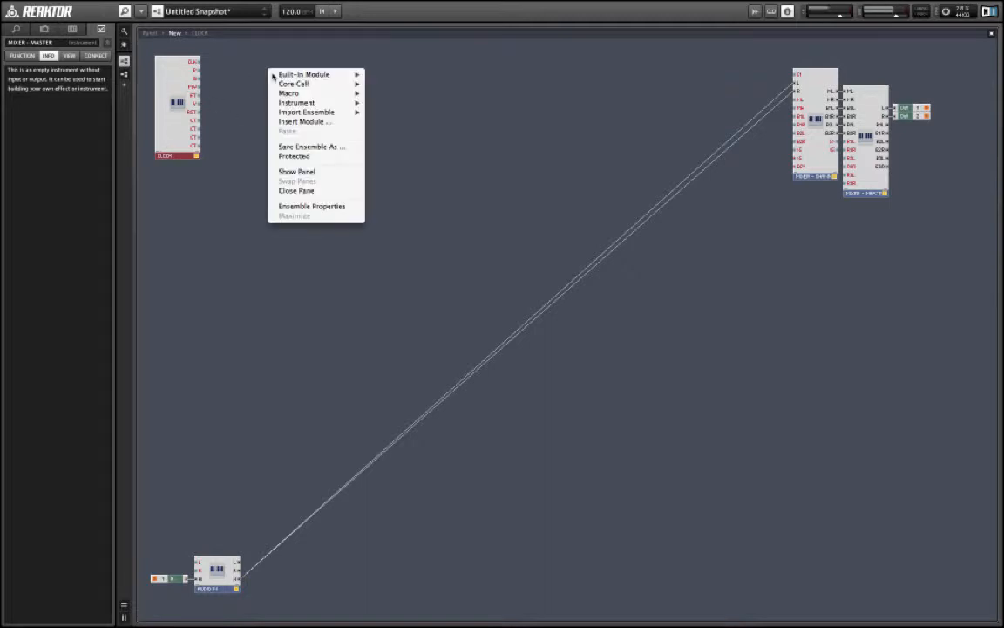
mouse_move(315, 77)
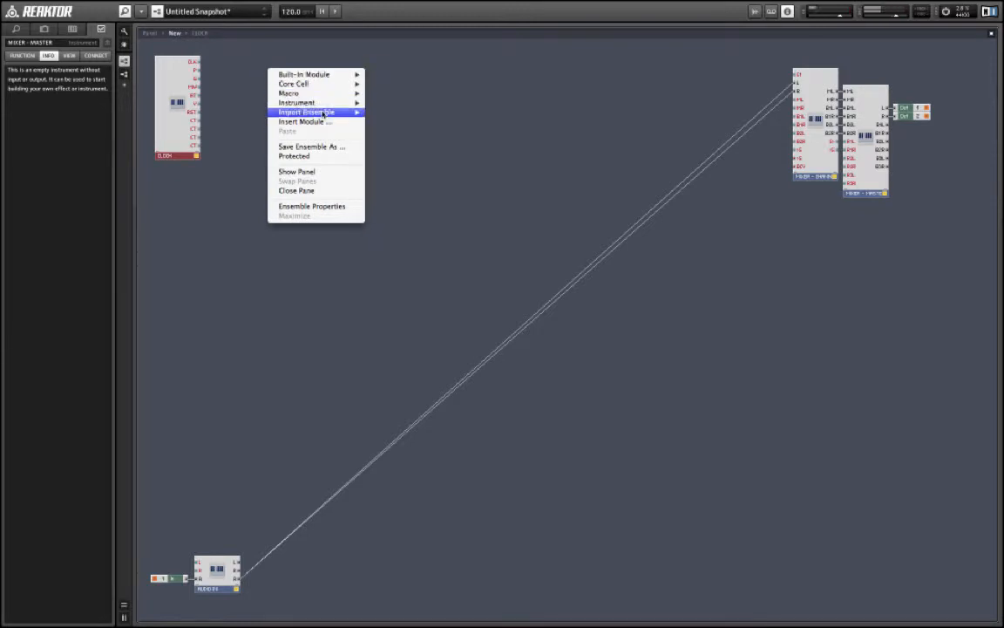
mouse_move(324, 105)
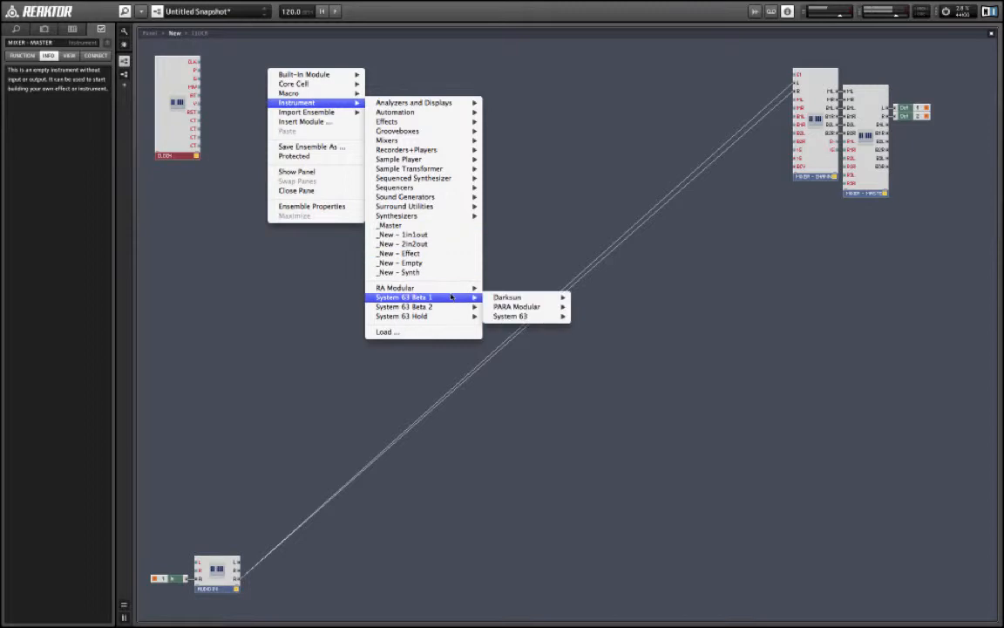
mouse_move(401, 288)
mouse_move(527, 335)
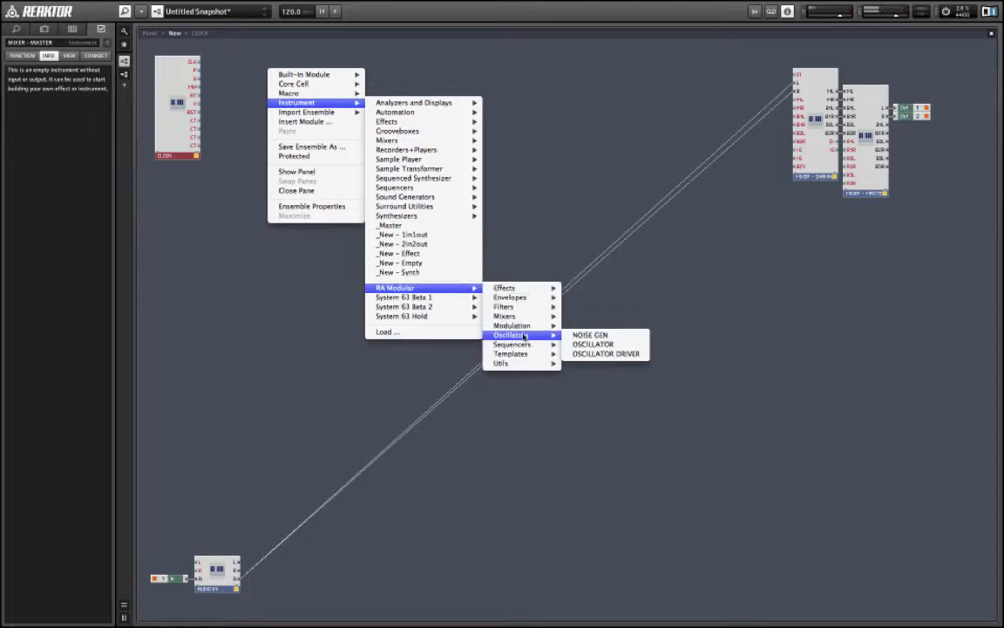
click(641, 358)
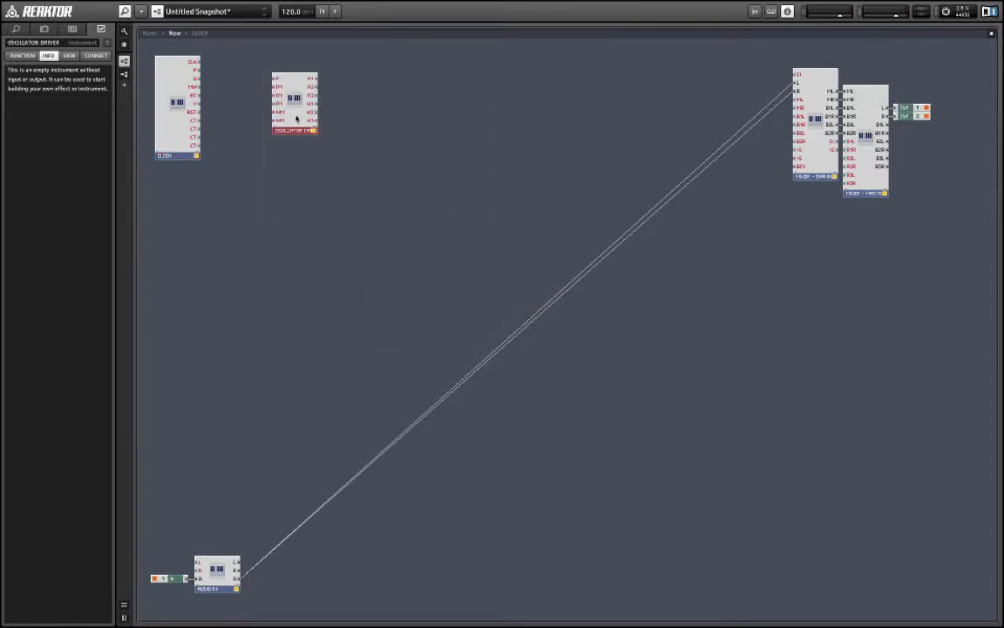
drag(265, 108, 253, 107)
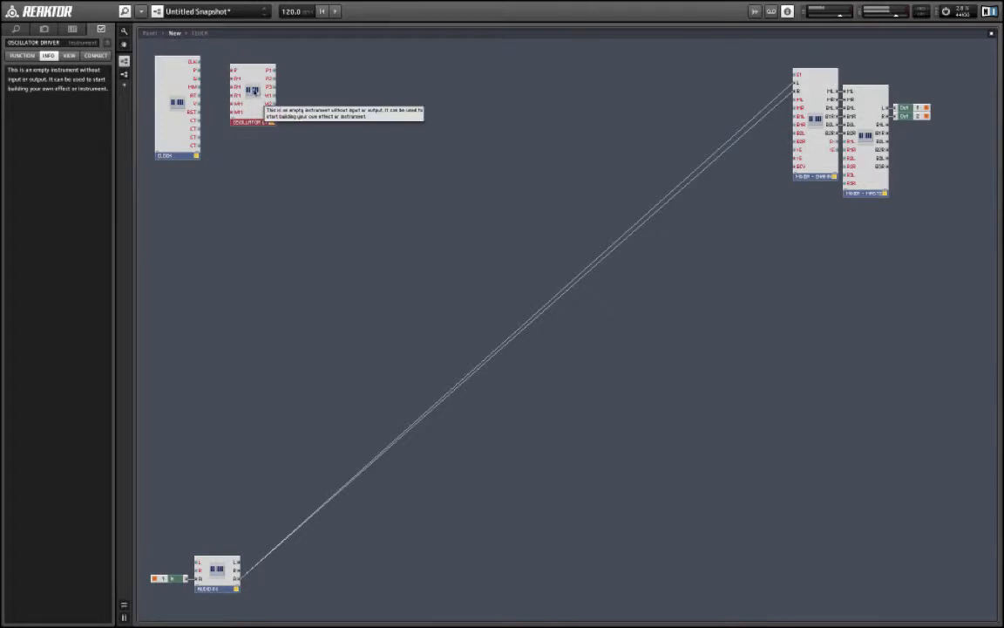
- Connect the Clock's P output to the P input of the Oscillator Driver kept close beside it, and check the driver's panel
drag(195, 73, 232, 70)
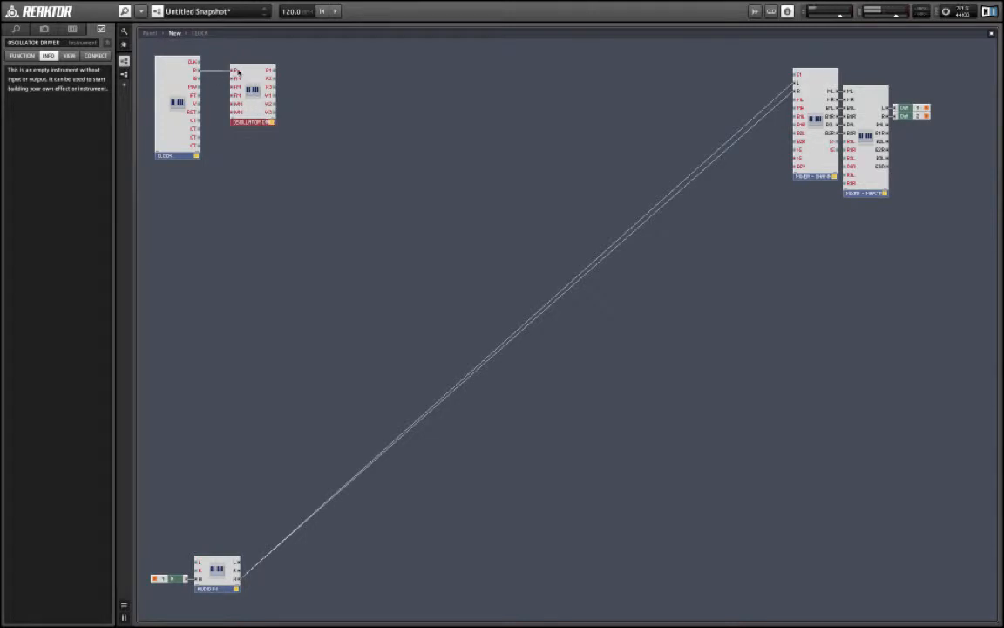
drag(249, 116, 237, 116)
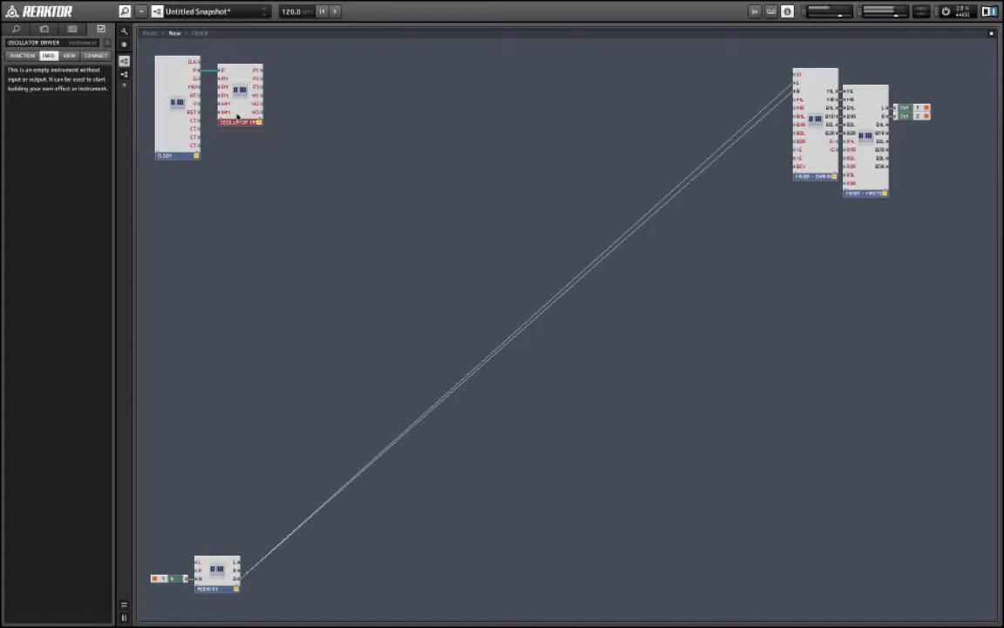
double_click(351, 127)
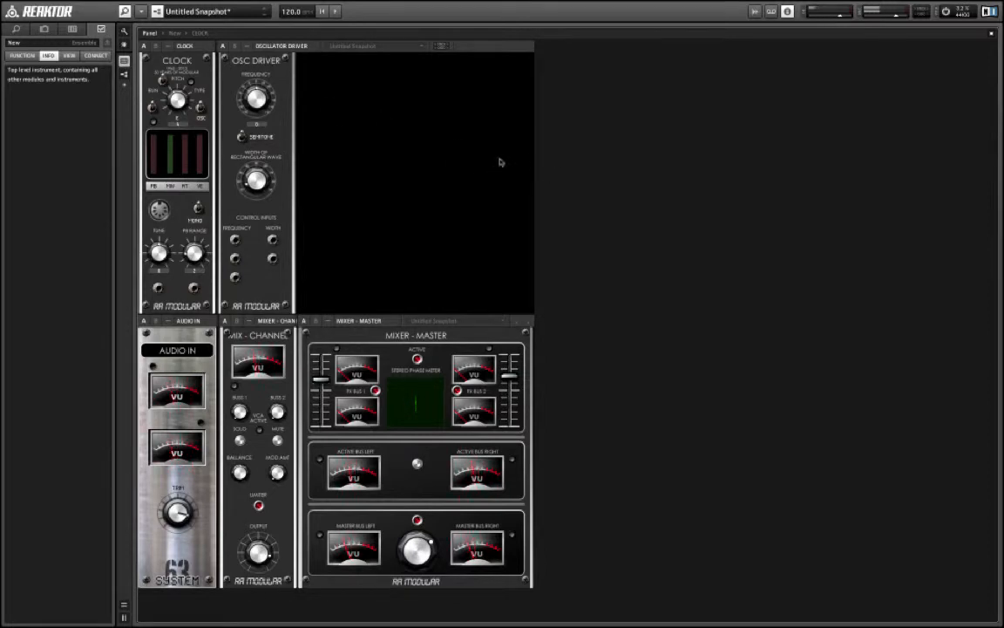
double_click(633, 143)
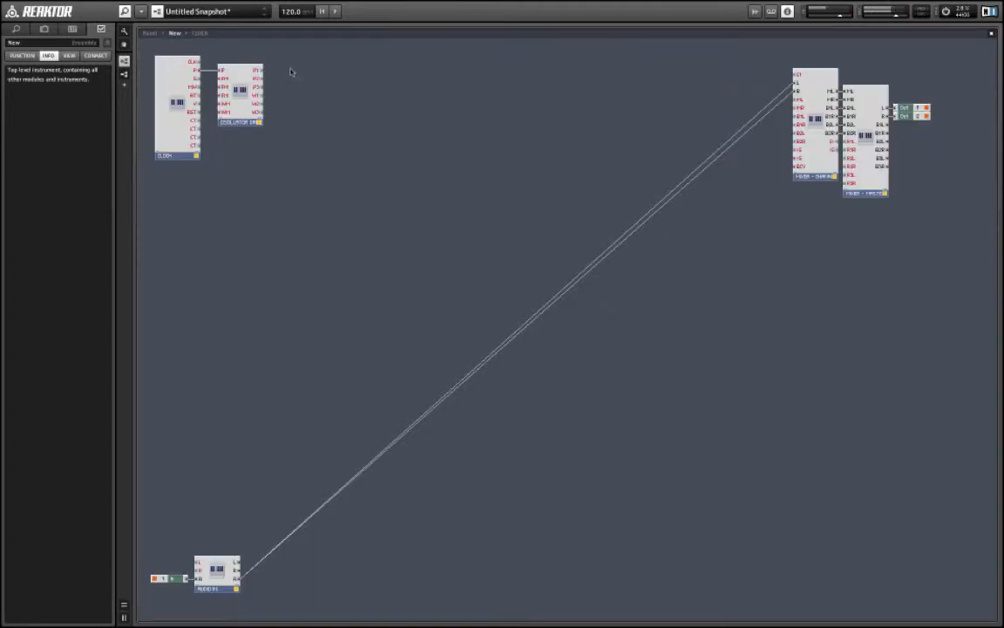
- Insert the OSCILLATOR instrument from the RA Modular Oscillators collection beside the Oscillator Driver
right_click(260, 59)
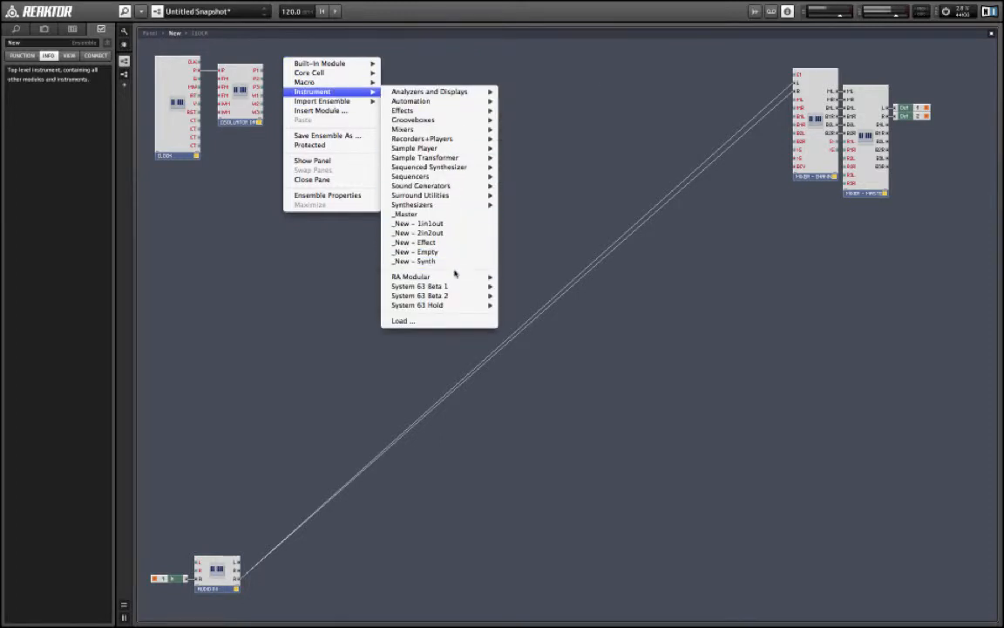
mouse_move(454, 279)
mouse_move(536, 324)
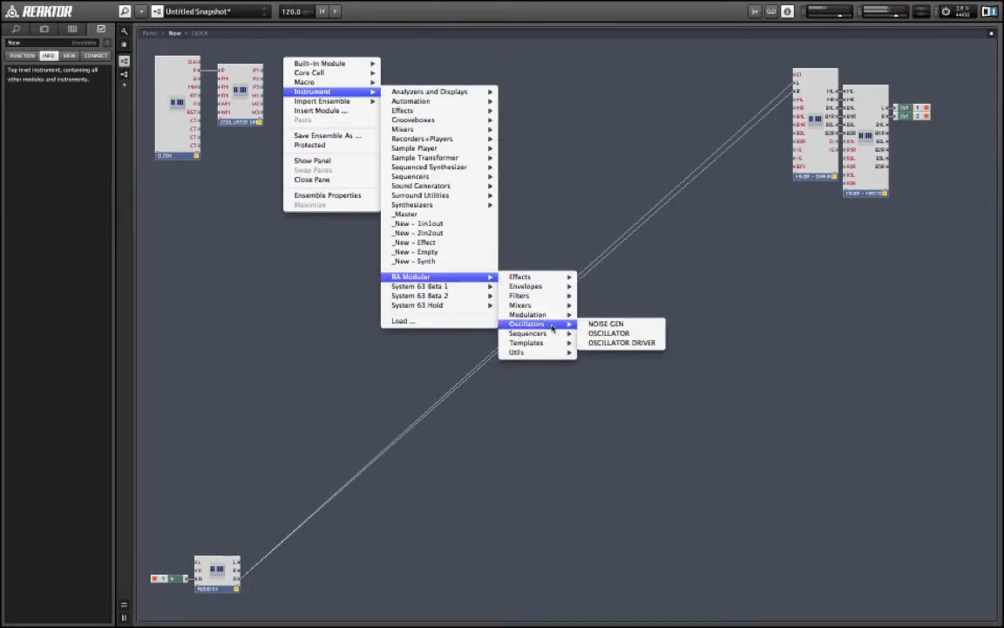
click(648, 333)
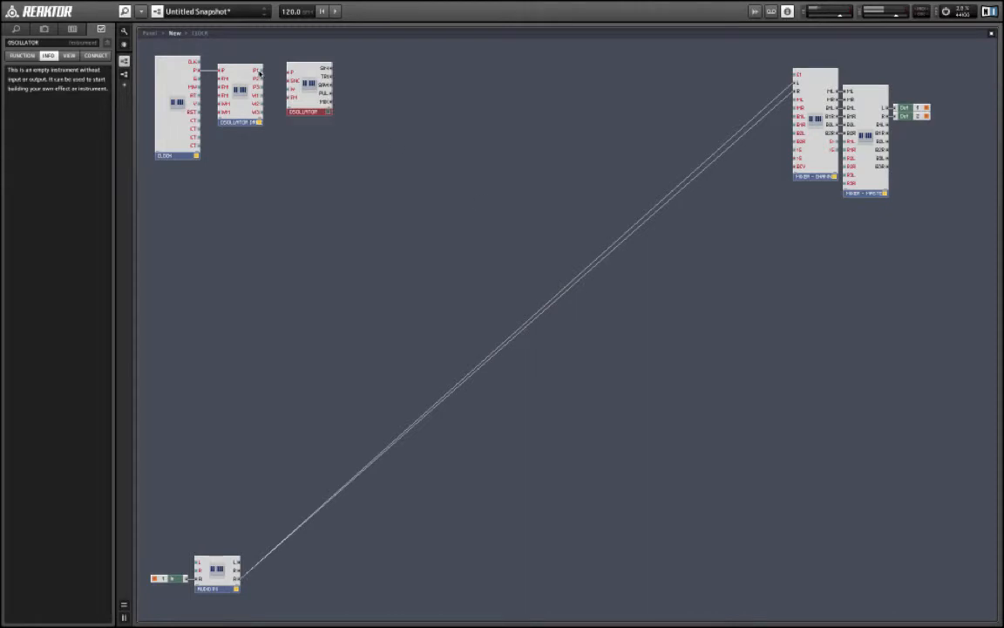
- Keep the Oscillator close beside the Oscillator Driver and connect the driver's P1 output to P and its W1 output to W
drag(314, 99, 309, 100)
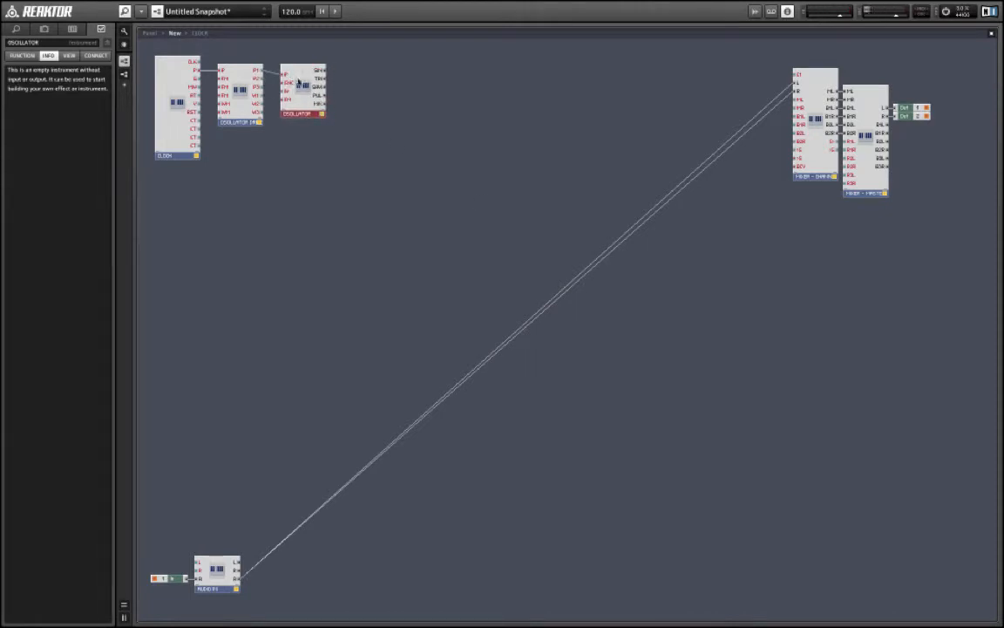
drag(260, 71, 298, 80)
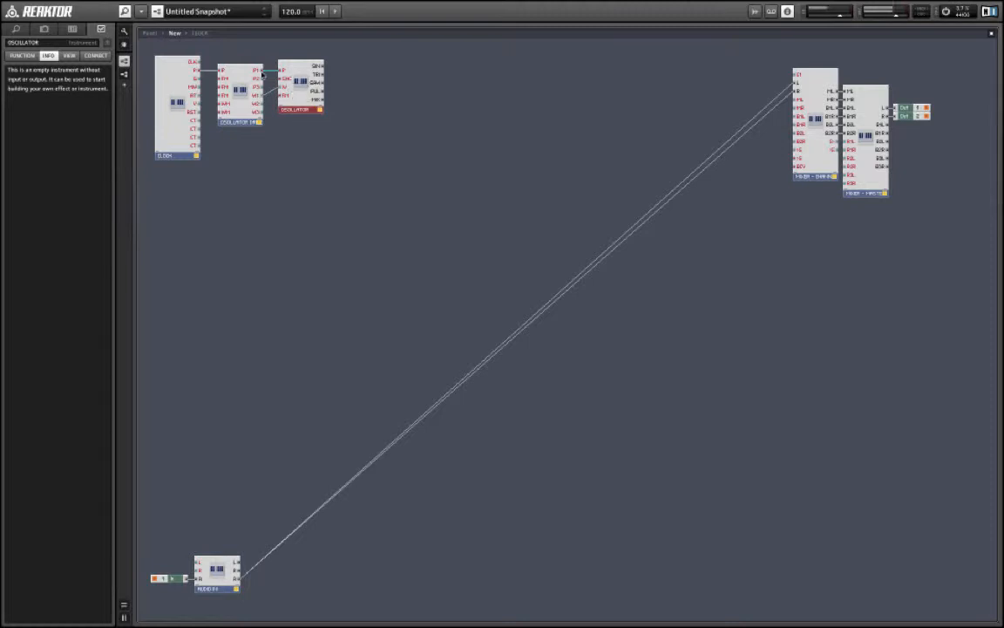
- Set the Oscillator's range to 16' on the ensemble panel and return to the structure
double_click(318, 177)
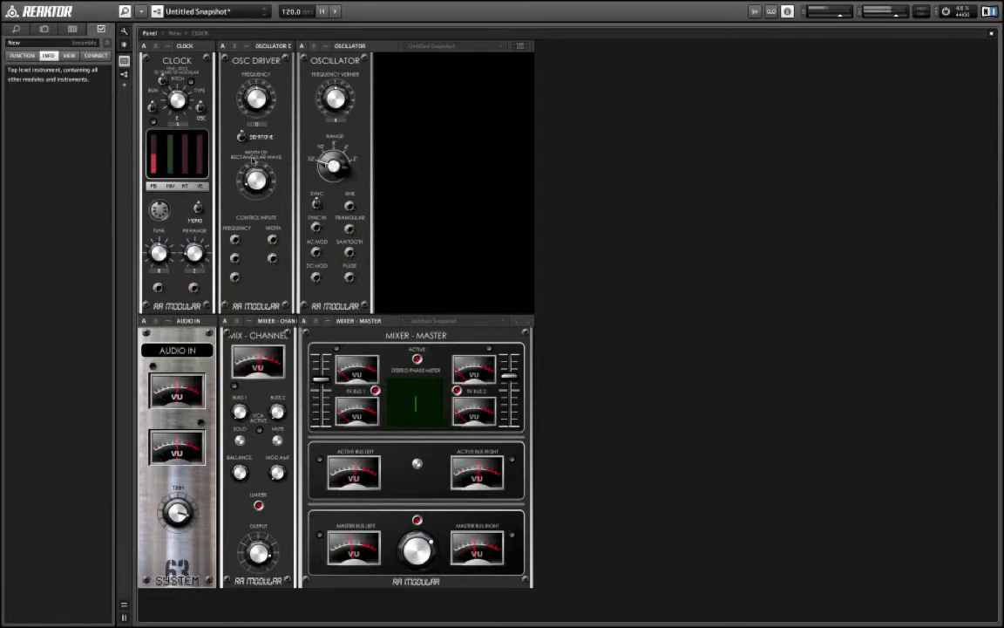
click(225, 159)
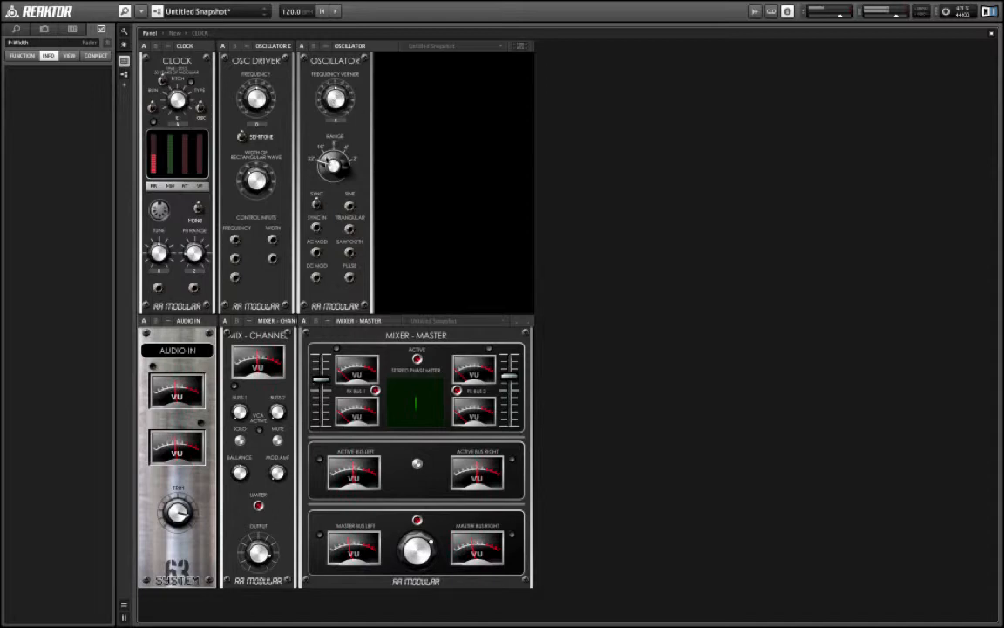
drag(329, 162, 330, 124)
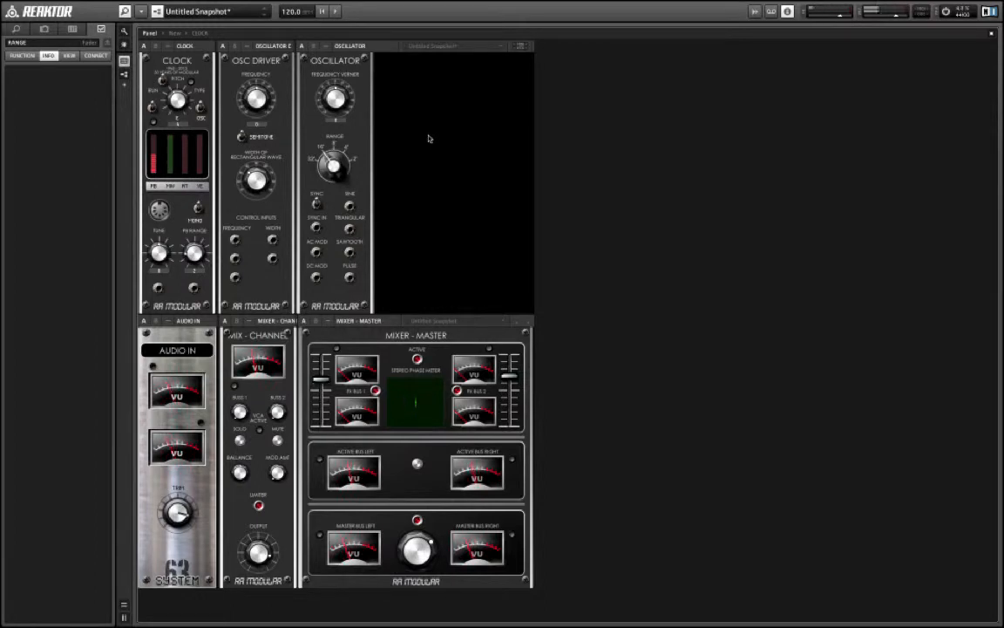
double_click(709, 176)
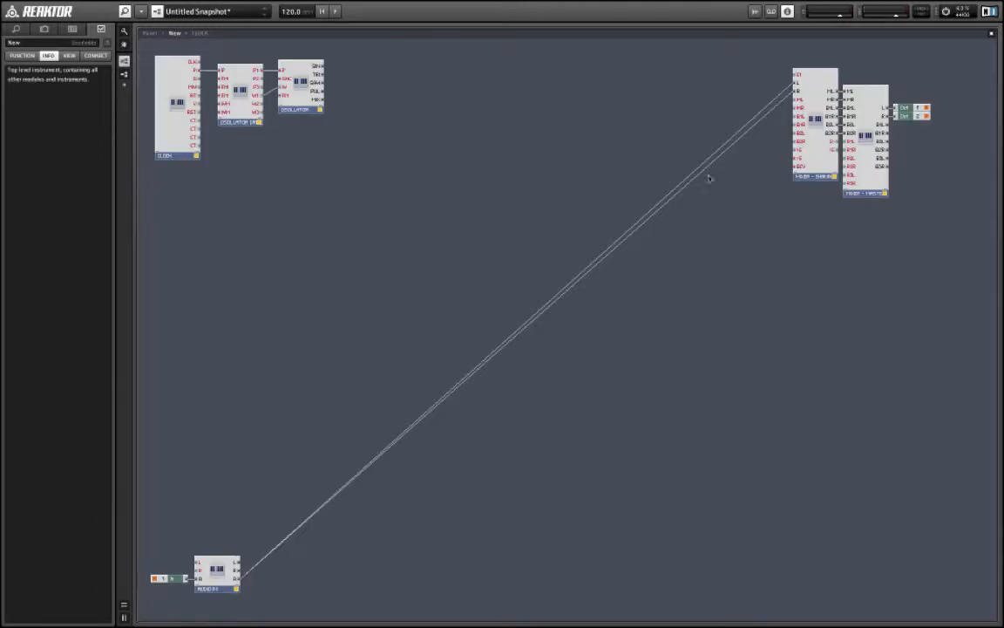
- Insert the ADSR ENVELOPE from the RA Modular Envelopes collection below the Oscillator and connect the Clock's G output to its upper G input
right_click(267, 143)
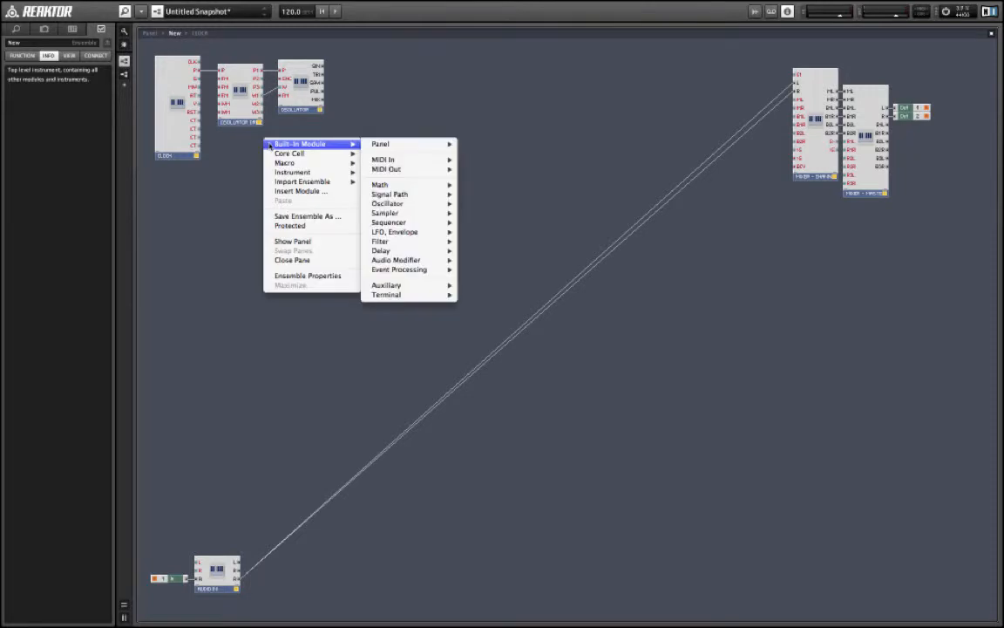
mouse_move(314, 173)
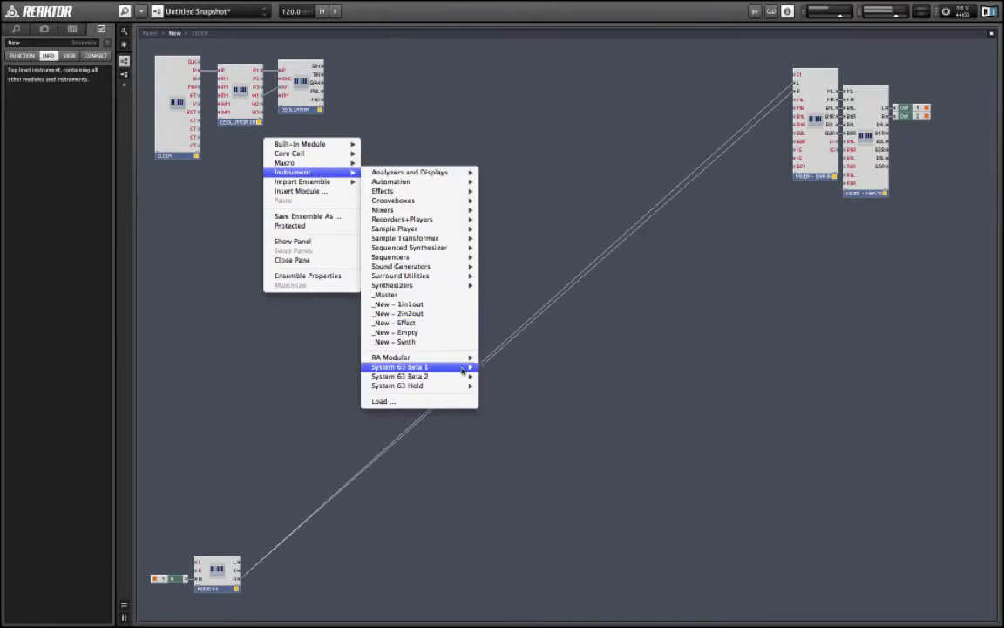
mouse_move(436, 358)
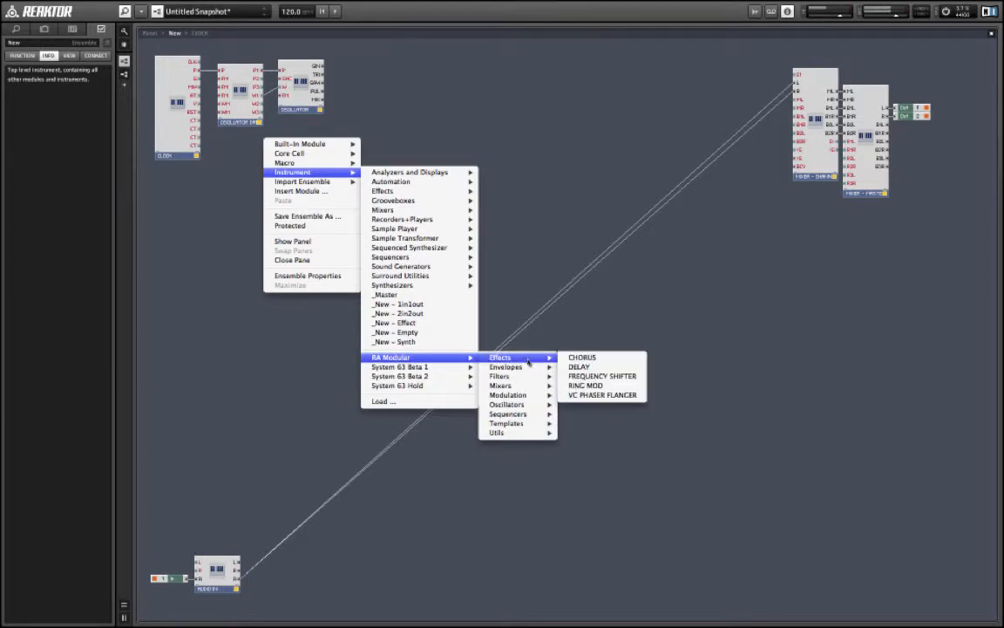
mouse_move(514, 367)
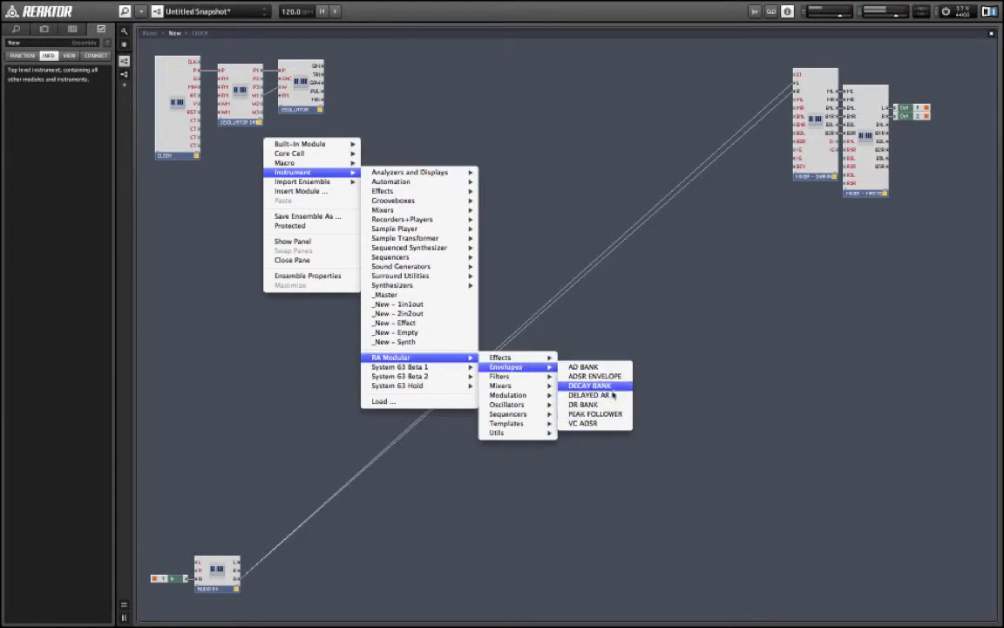
click(617, 377)
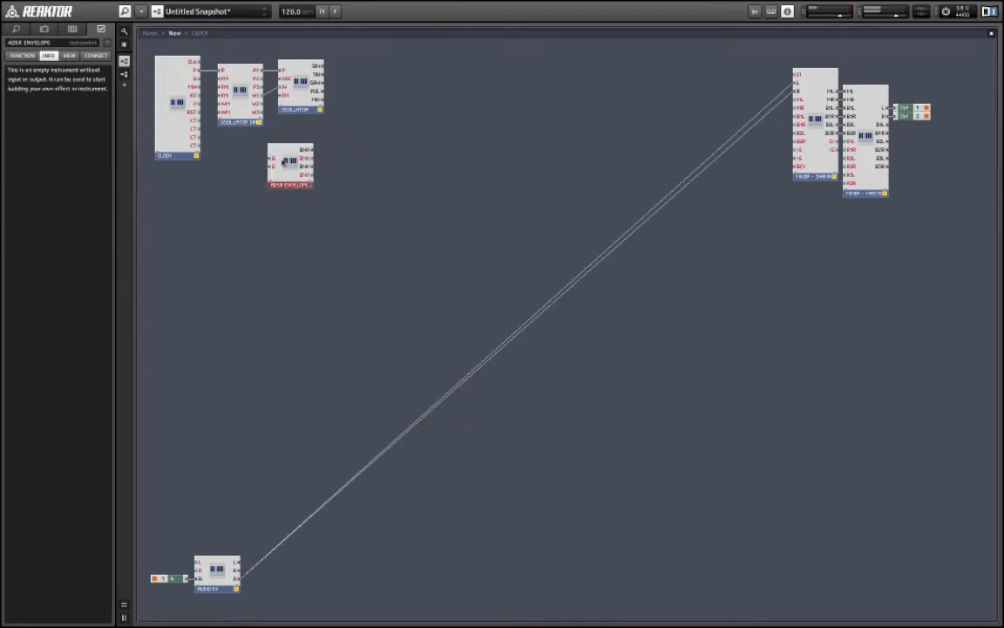
drag(283, 162, 294, 146)
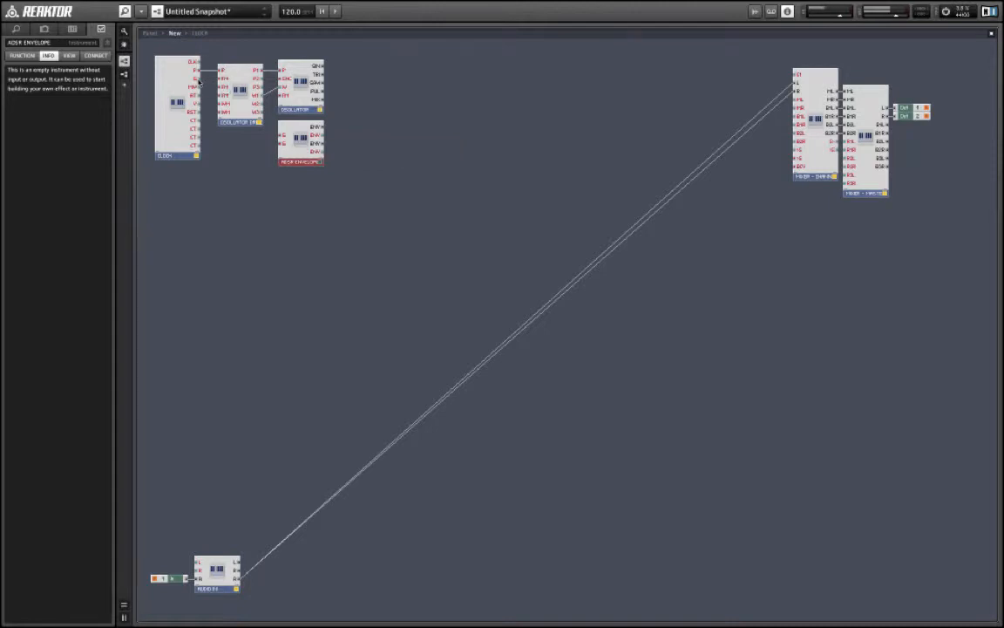
drag(199, 80, 288, 134)
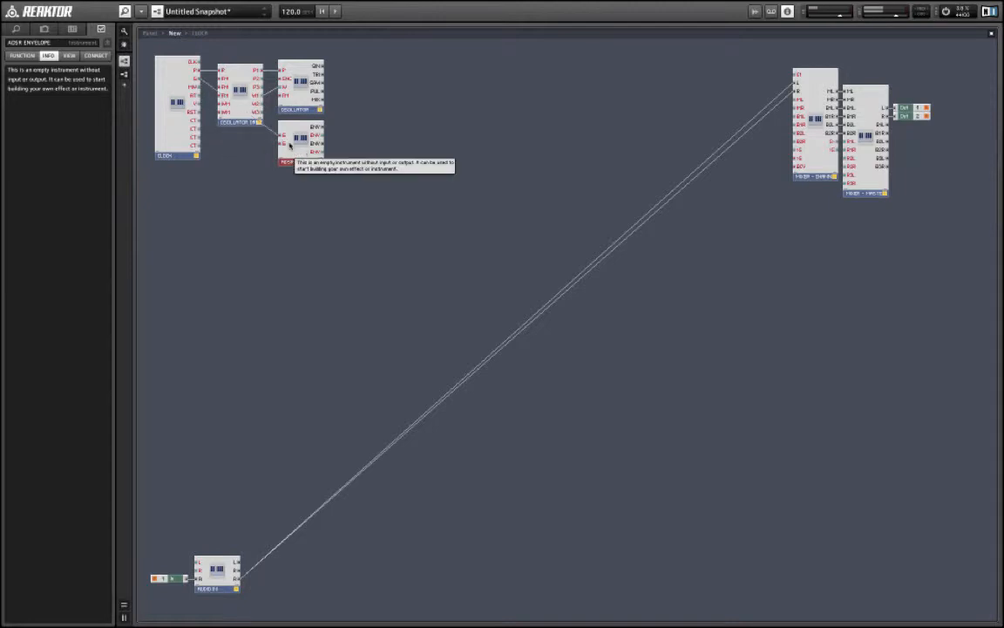
- Examine the ADSR Envelope's attack, decay, sustain and release controls on the panel and its outputs in the structure
double_click(404, 199)
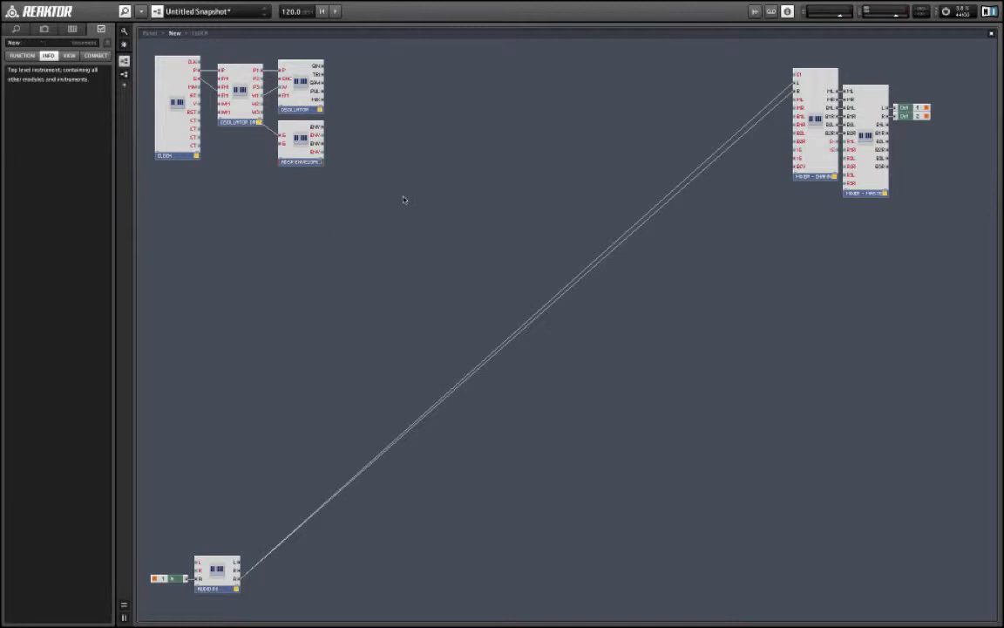
click(446, 77)
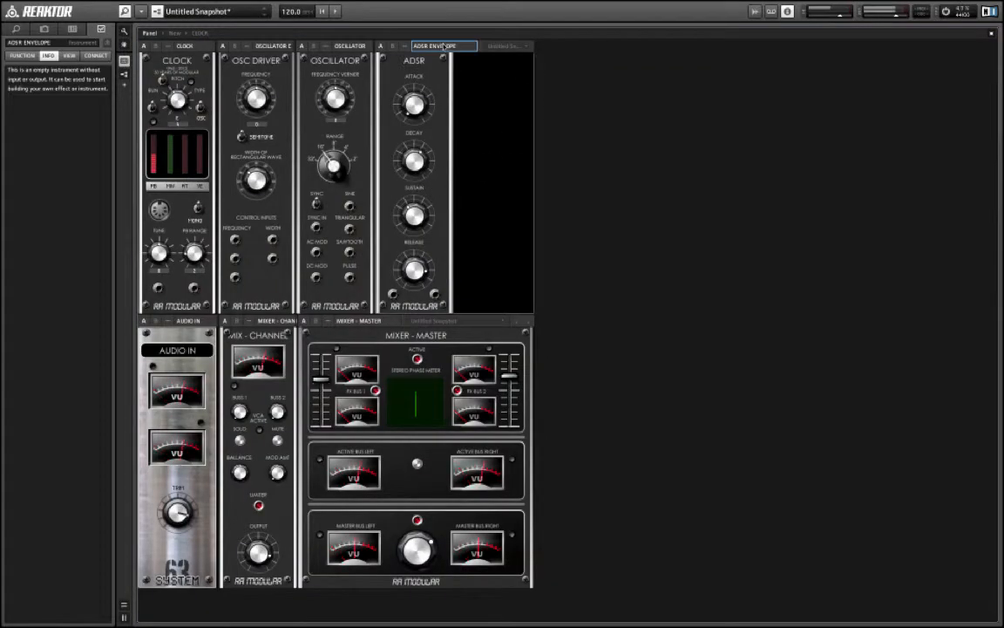
click(414, 105)
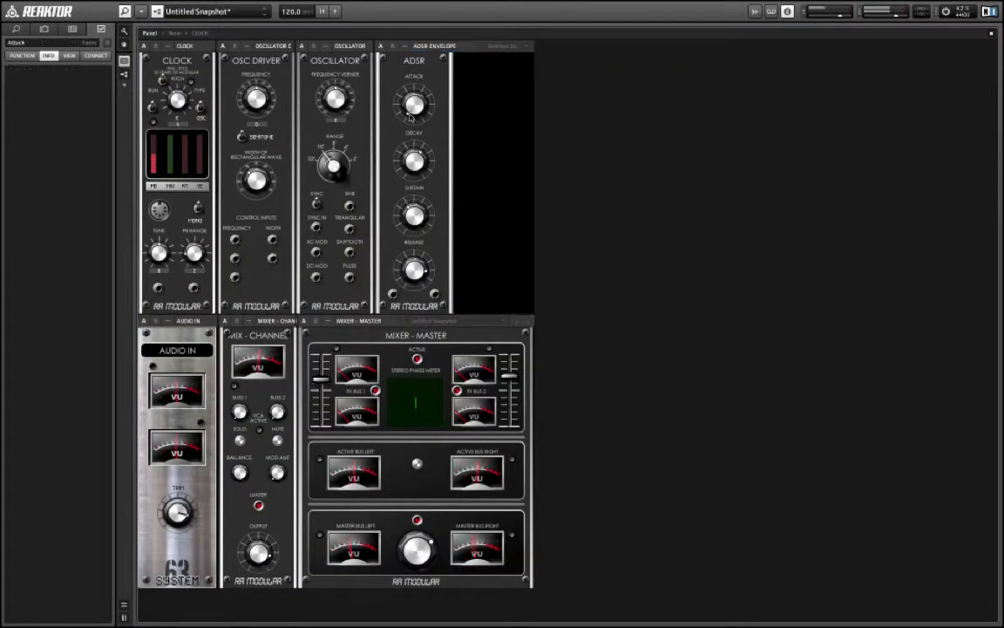
click(414, 160)
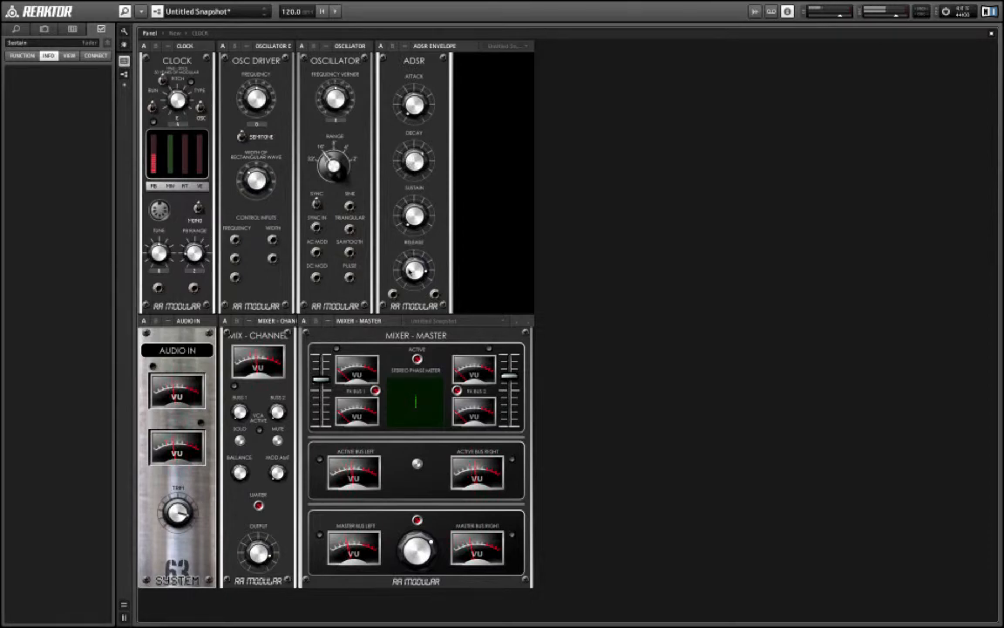
click(410, 272)
double_click(565, 134)
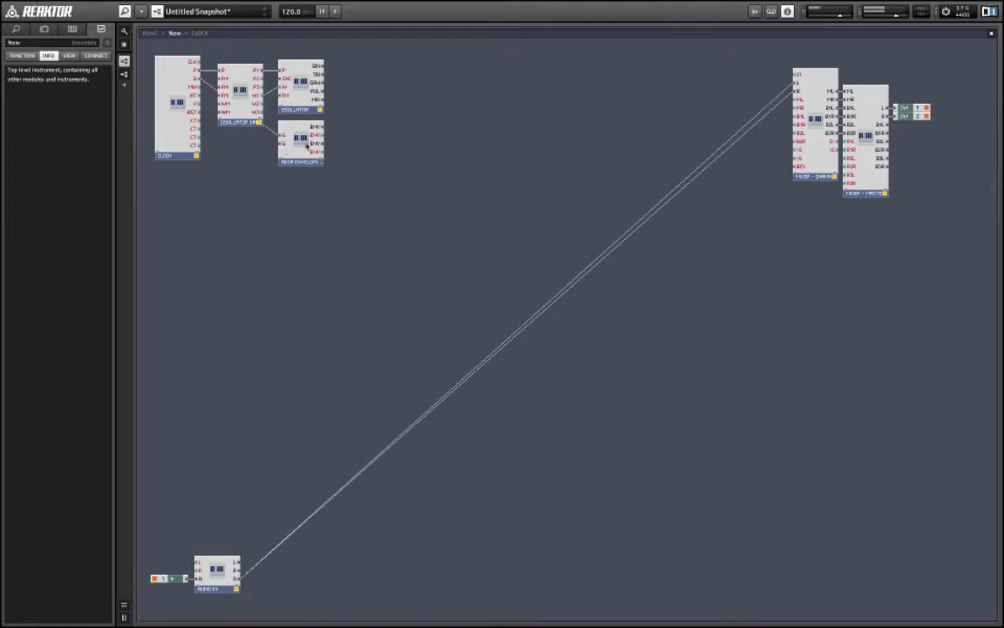
double_click(513, 167)
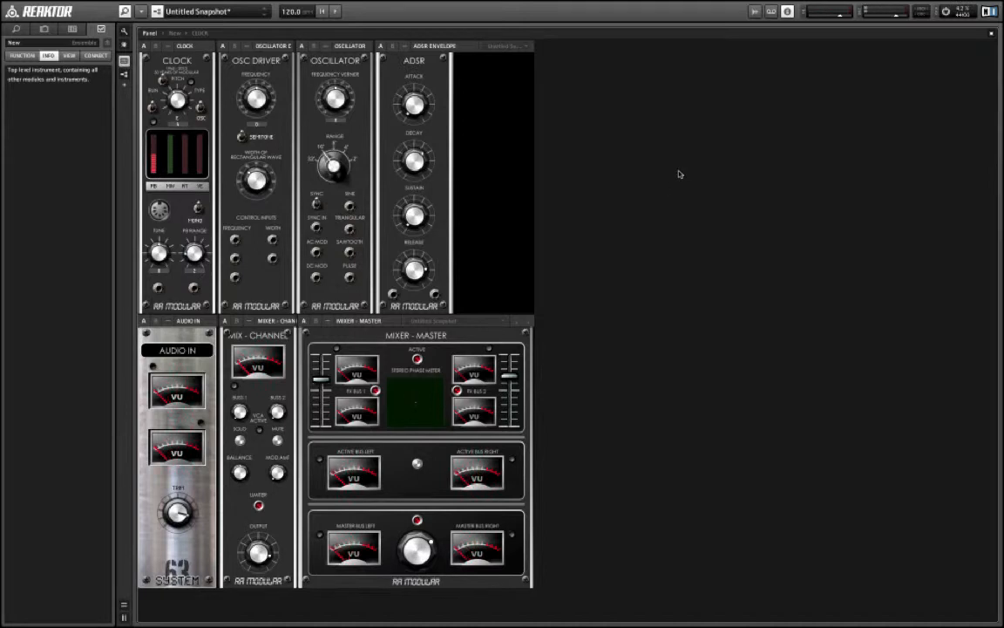
key(F6)
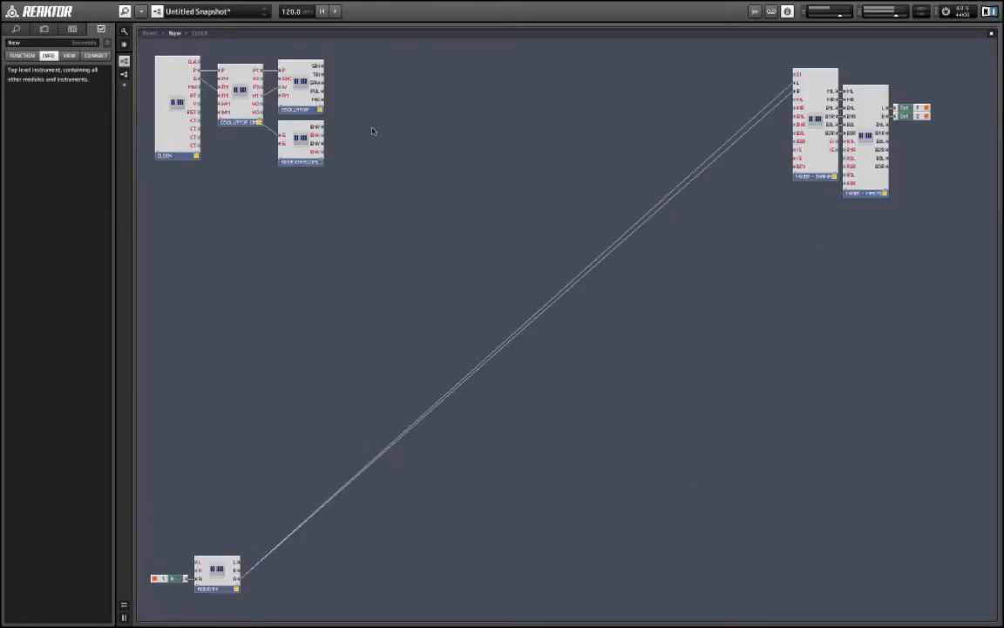
- Insert the LOWPASS LADDER FILTER from the RA Modular Filters collection and place it beside the Oscillator and ADSR Envelope
right_click(355, 79)
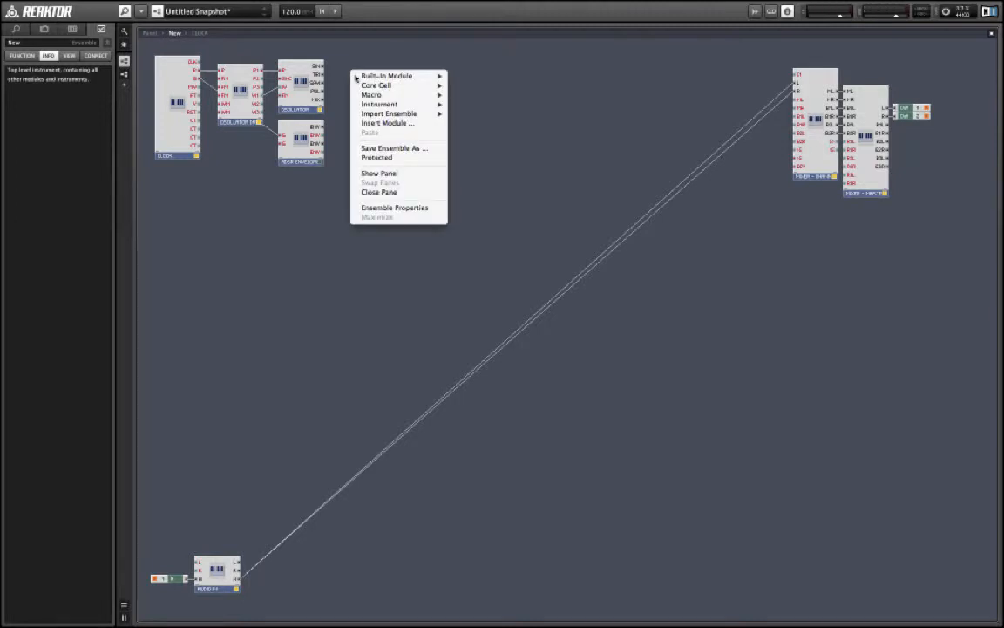
mouse_move(367, 104)
mouse_move(502, 290)
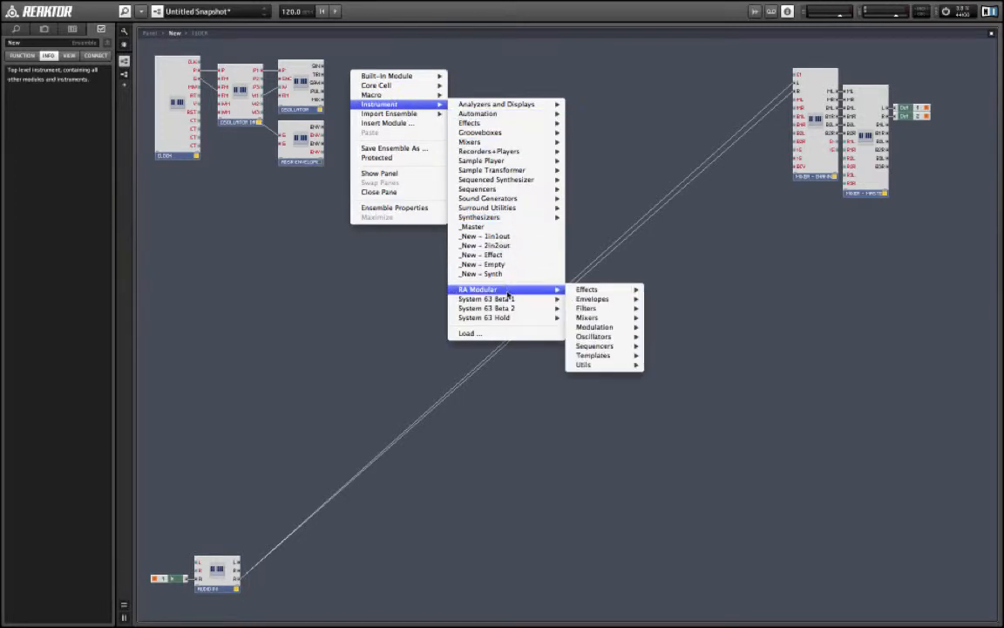
mouse_move(633, 303)
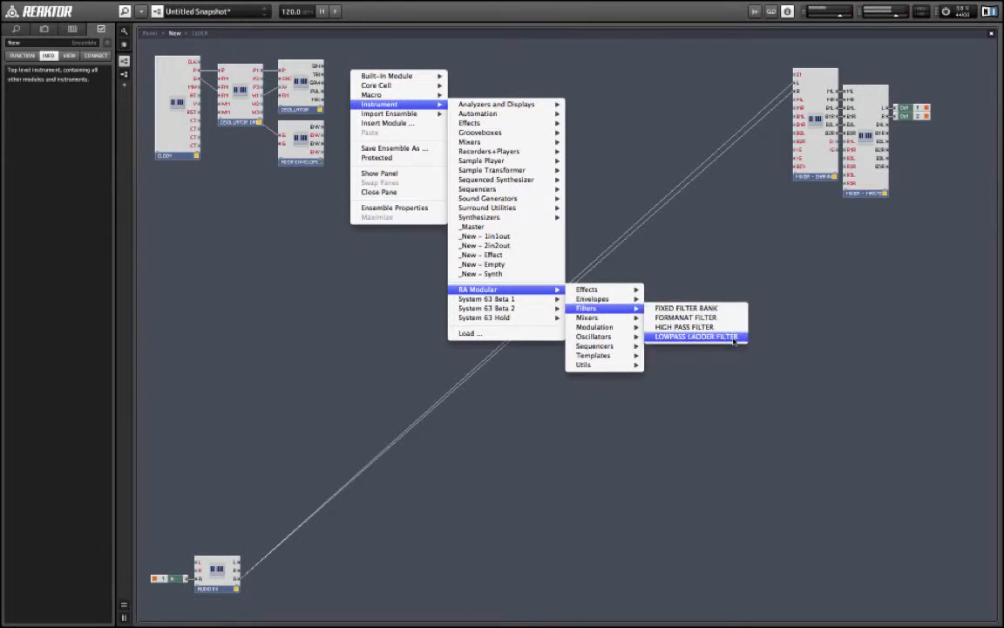
click(733, 339)
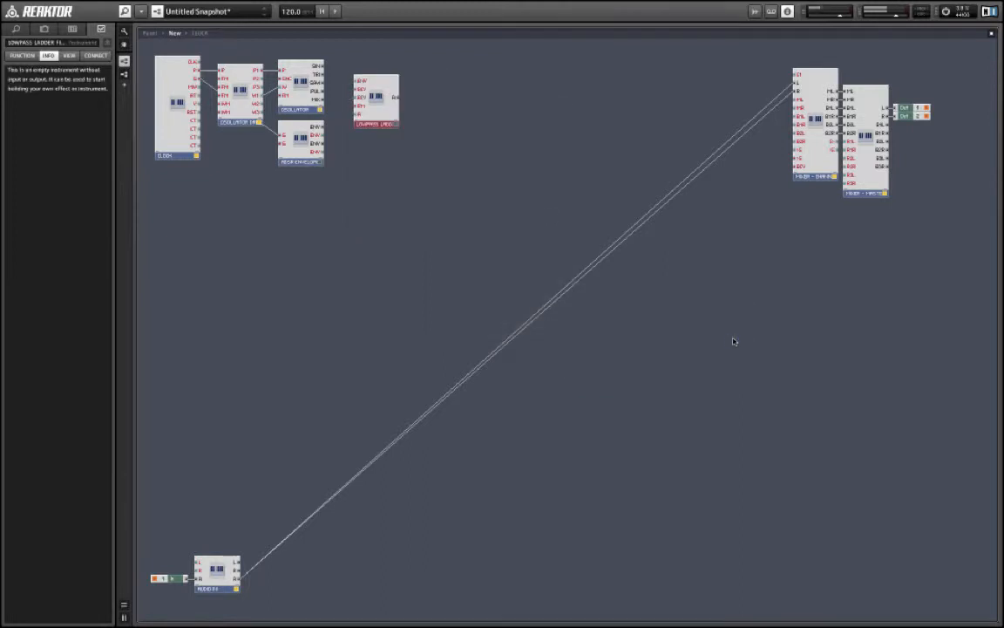
drag(388, 114, 384, 121)
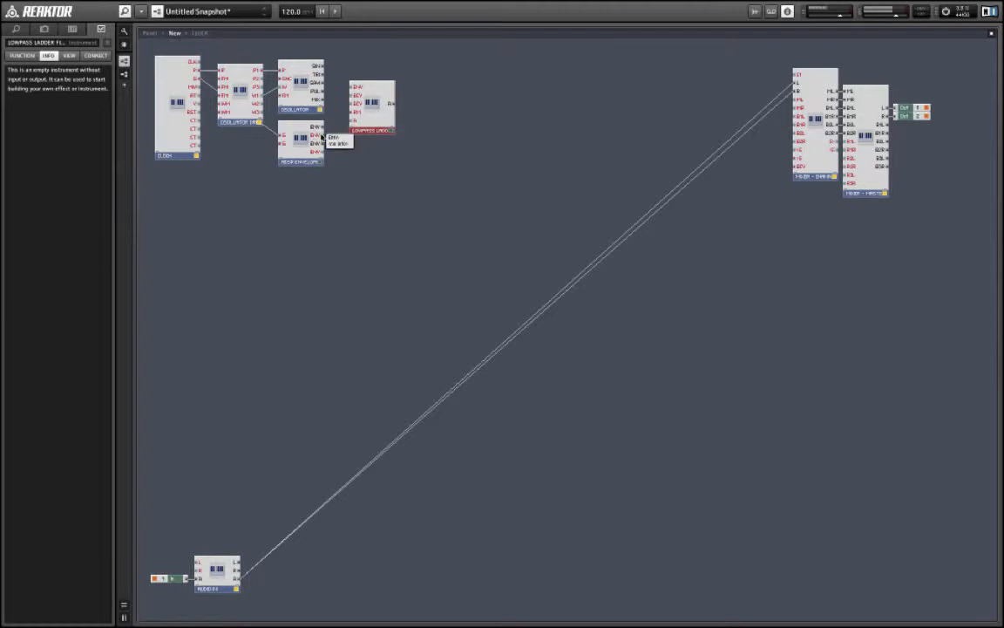
- Connect the ADSR's second ENV output to the filter's ENV input and the Oscillator's MIX output to its A input, aligning the filter with the Oscillator
drag(321, 135, 360, 87)
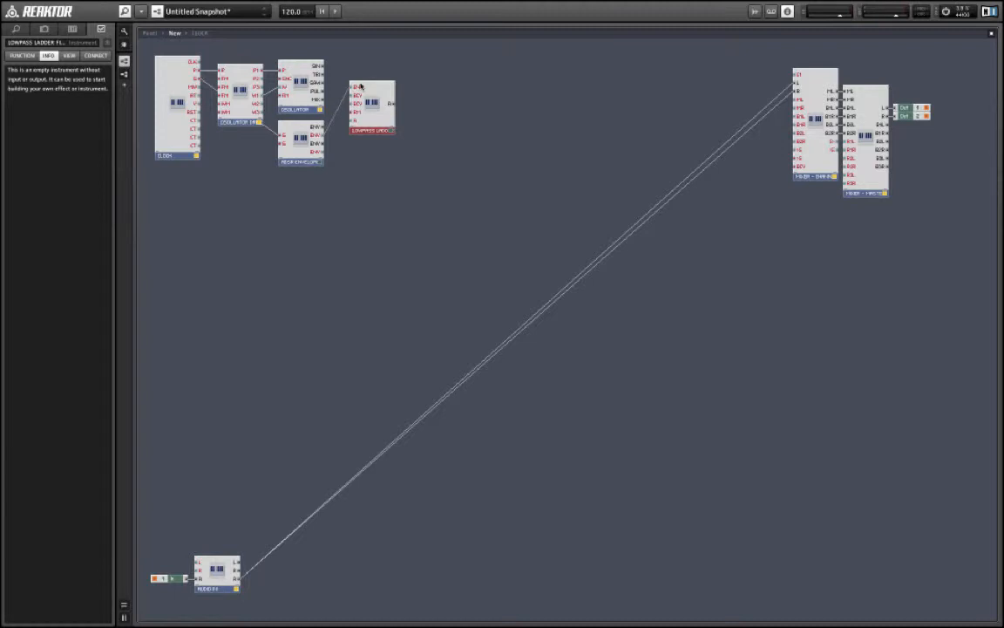
drag(378, 130, 377, 118)
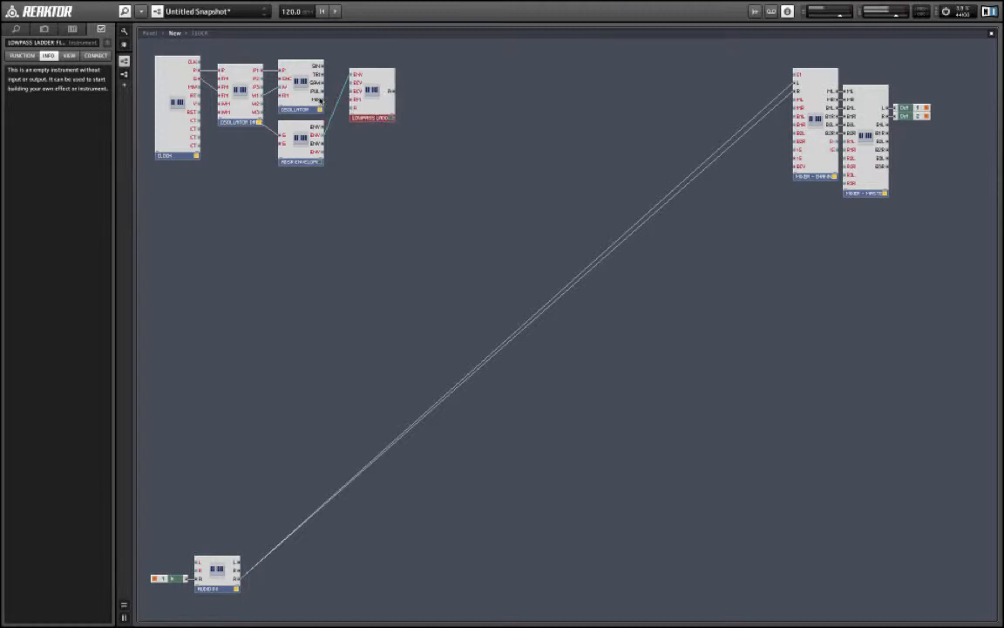
drag(322, 100, 354, 108)
- Examine the waveform level controls on the Oscillator's B panel view and return it to the A view
double_click(404, 209)
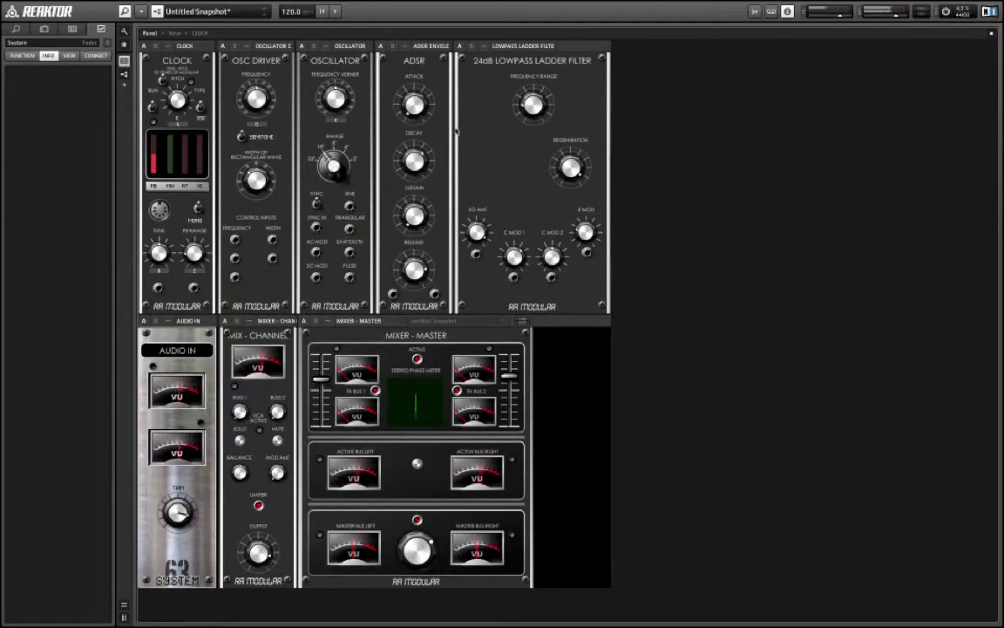
click(314, 46)
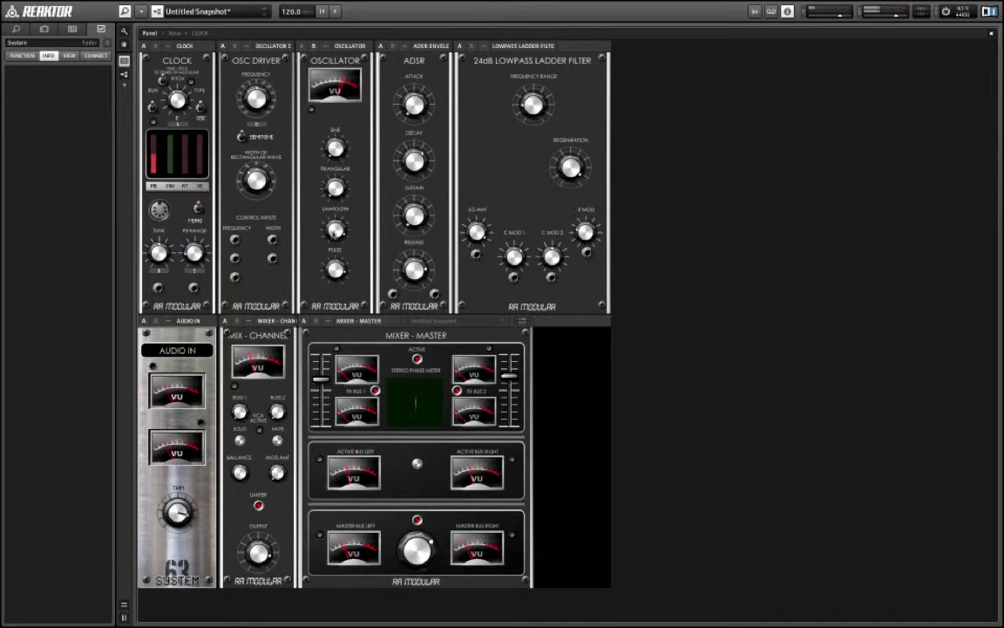
click(330, 230)
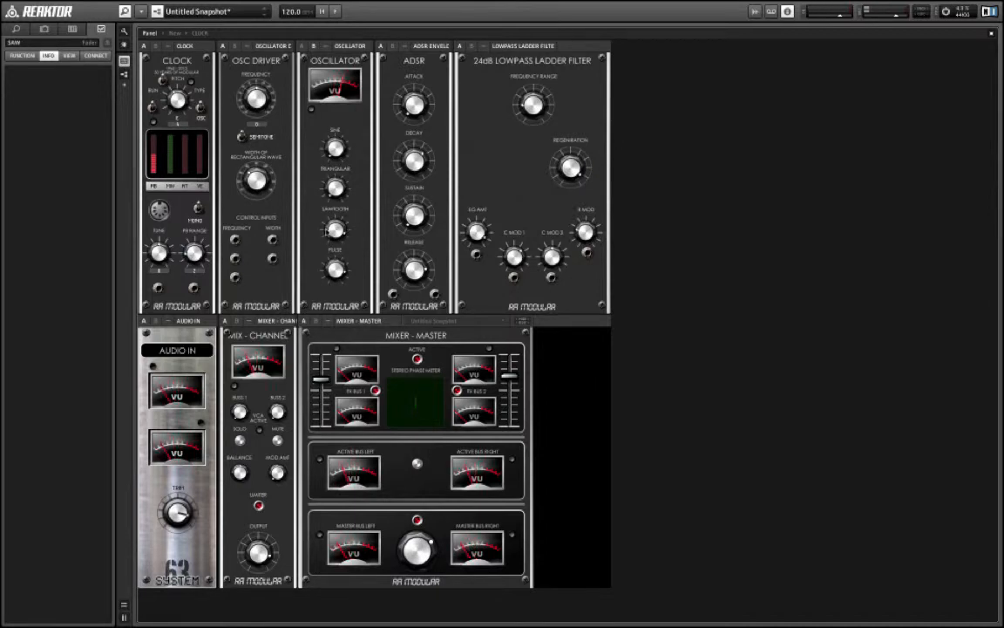
click(335, 268)
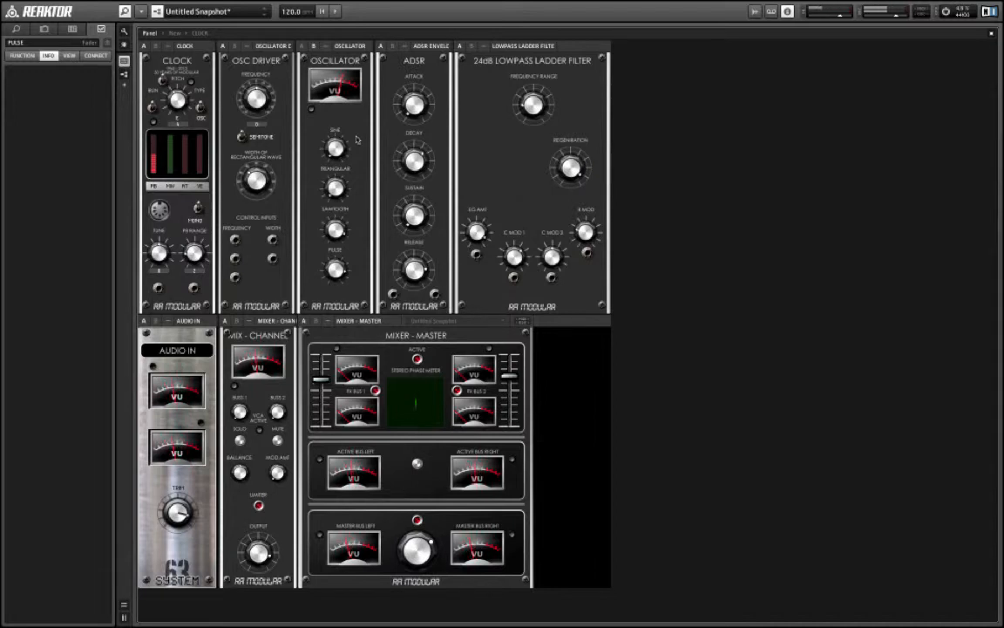
click(301, 45)
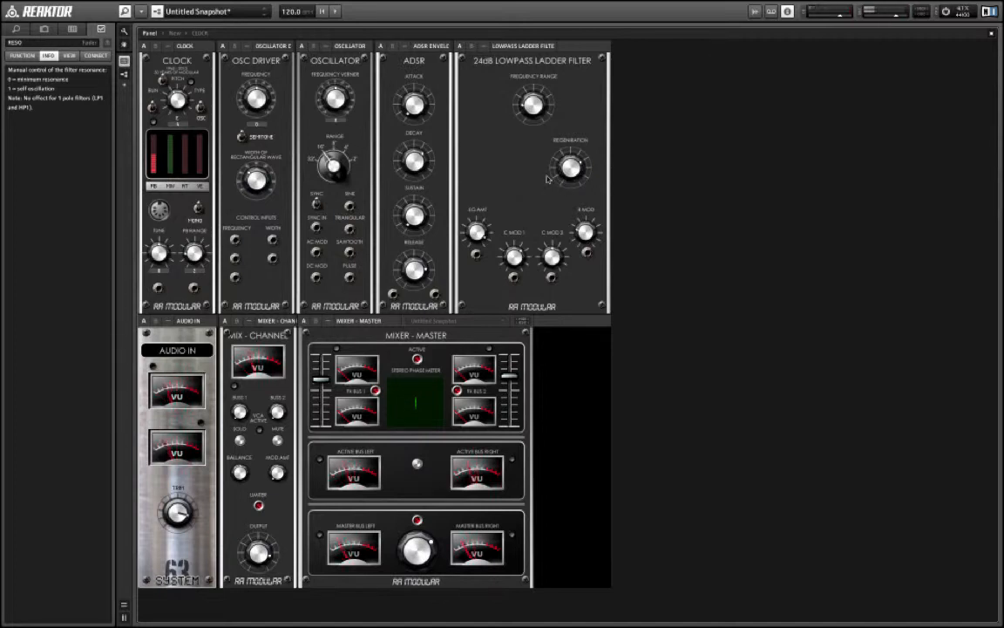
- Examine the lowpass ladder filter's EG AMT, C MOD 1 and C MOD 2 controls on the panel
click(477, 232)
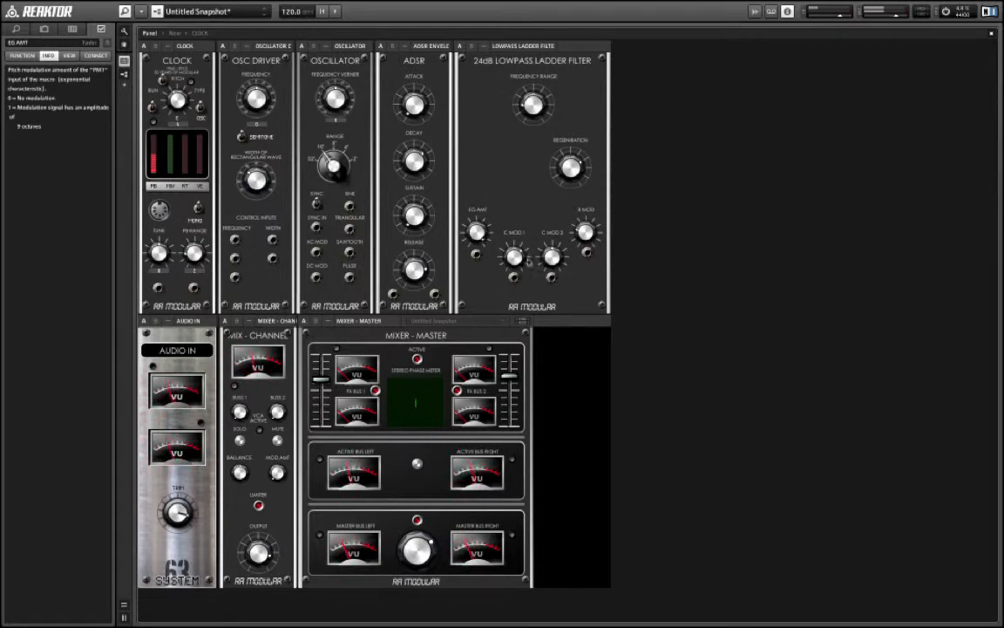
click(552, 258)
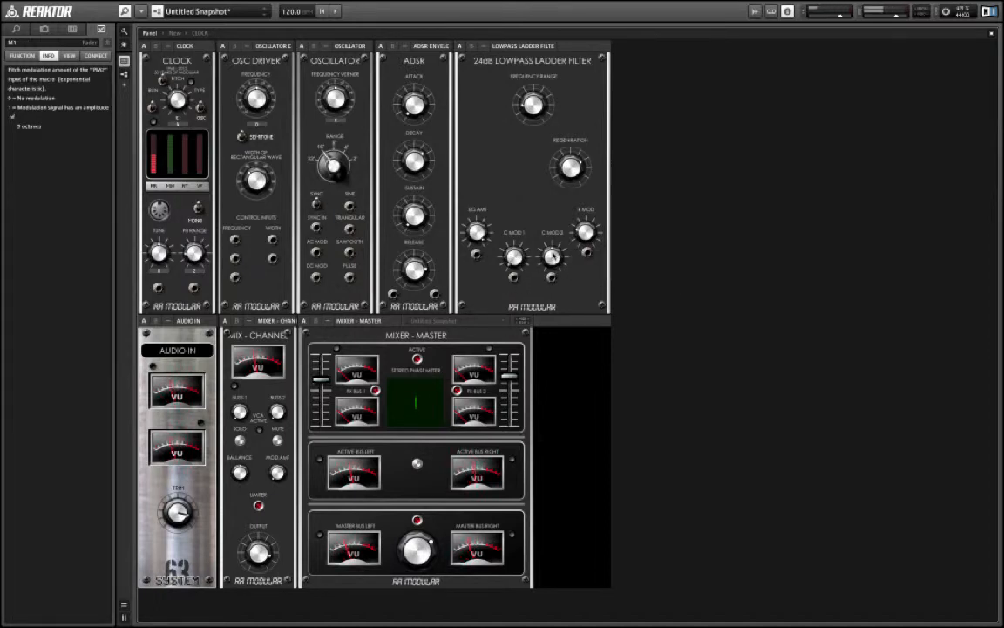
click(523, 258)
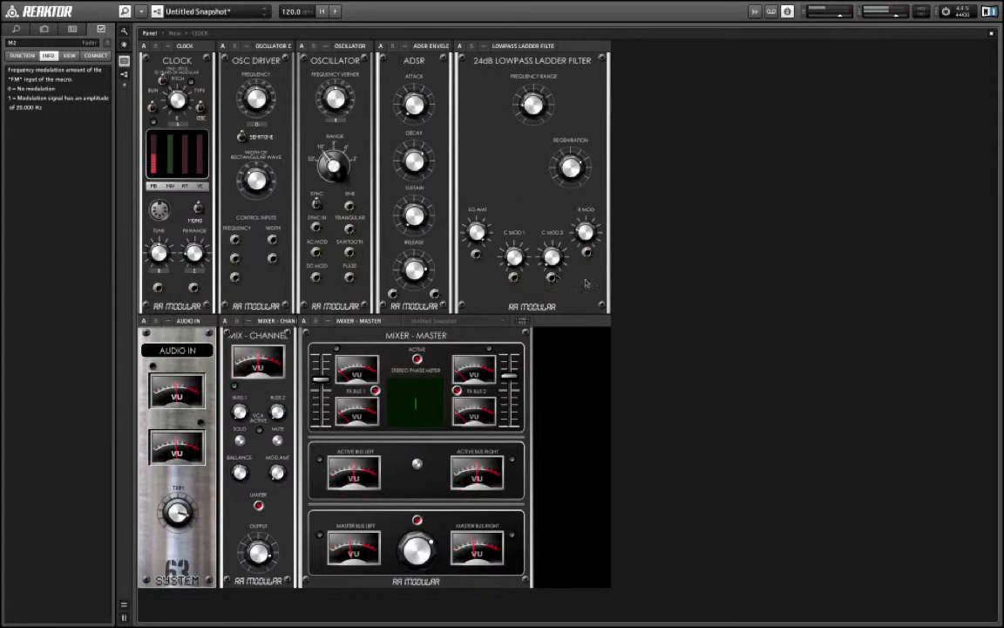
- Move the lowpass ladder filter up and closer to the Oscillator in the structure so the two modules line up
click(512, 275)
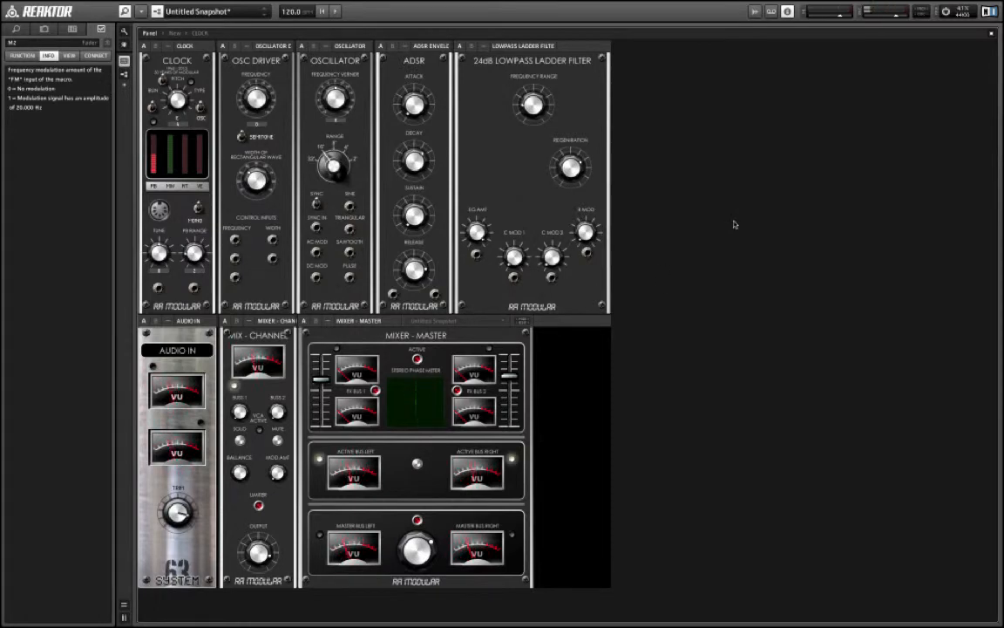
double_click(714, 171)
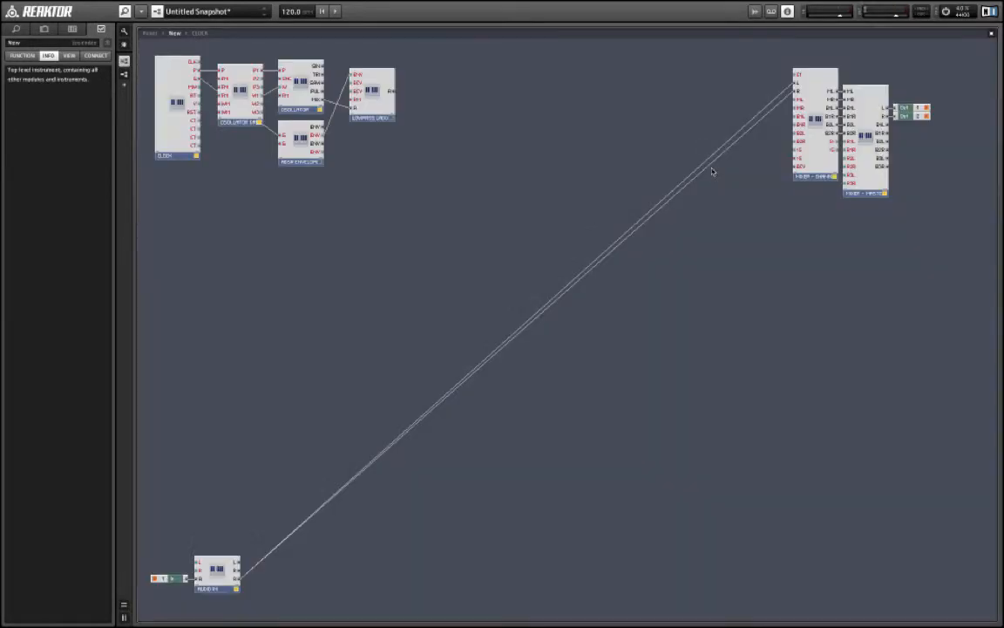
drag(382, 115, 372, 106)
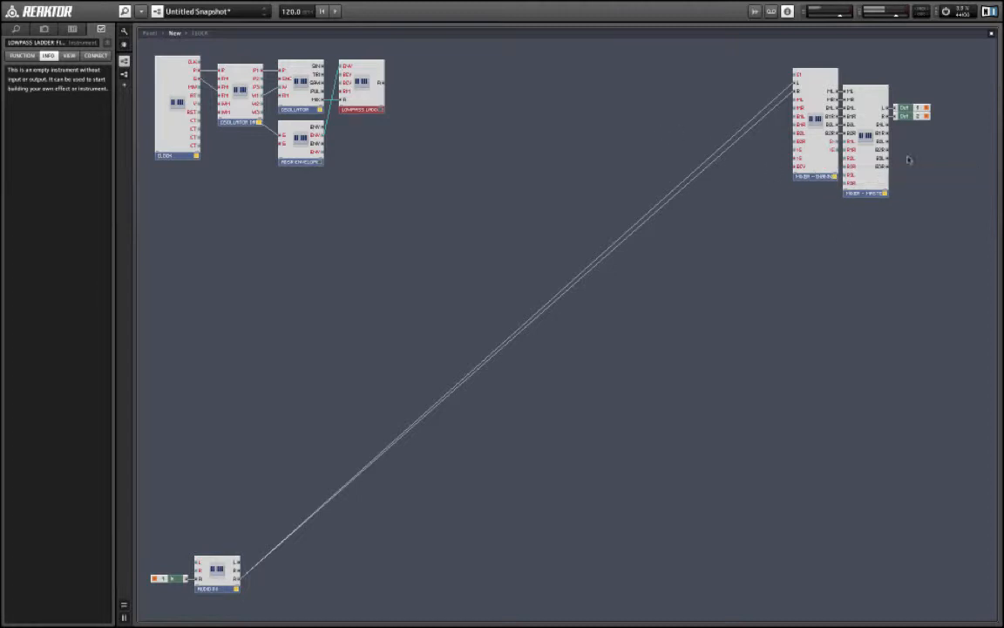
- Duplicate the MIXER - CHANNEL, place the copy ahead of the original, and disconnect the copy's L and R inputs
right_click(820, 164)
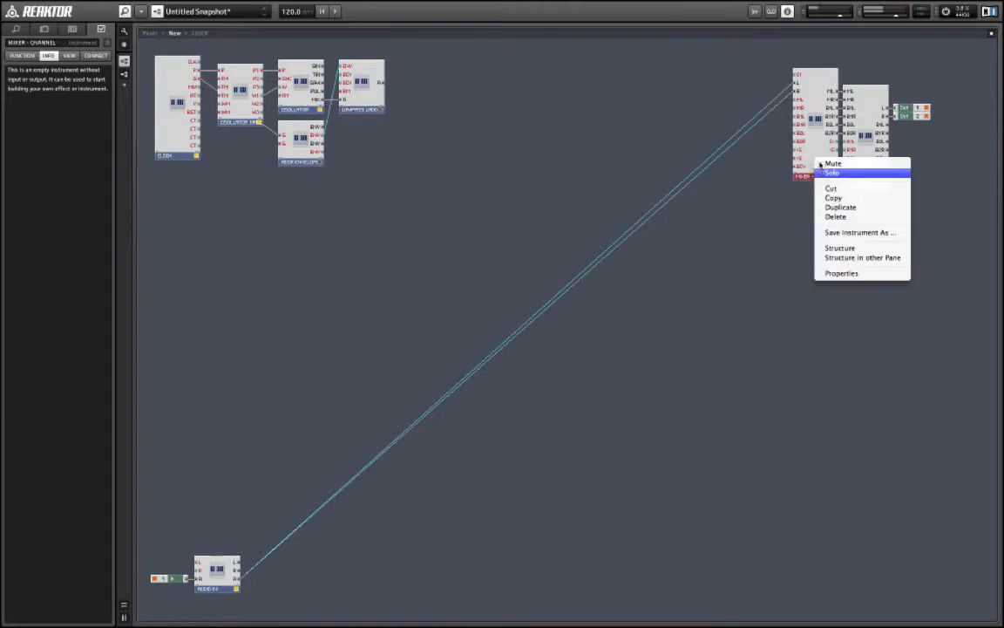
click(828, 207)
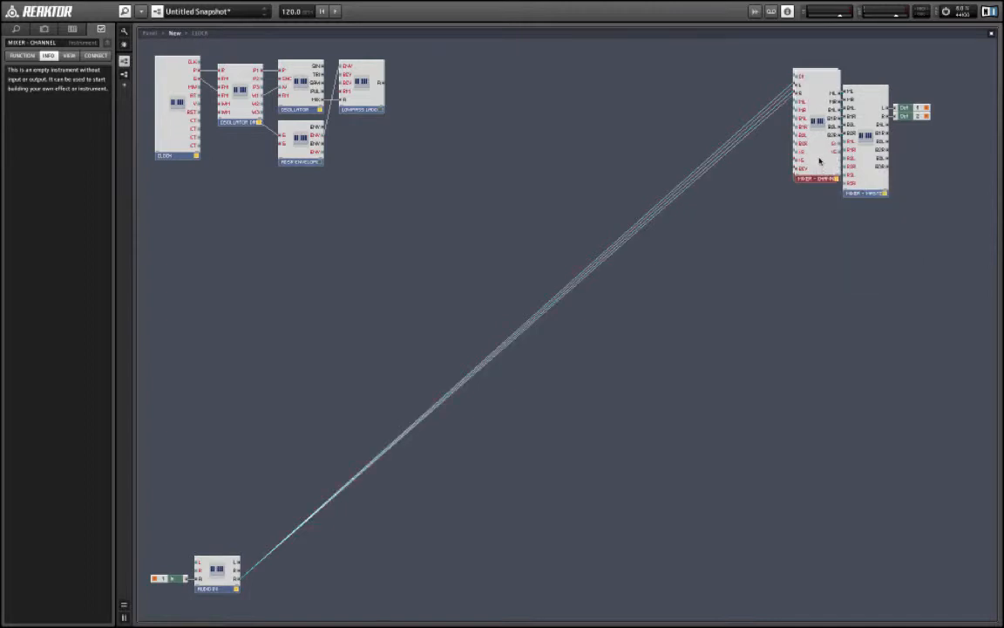
drag(820, 160, 757, 158)
drag(736, 84, 632, 90)
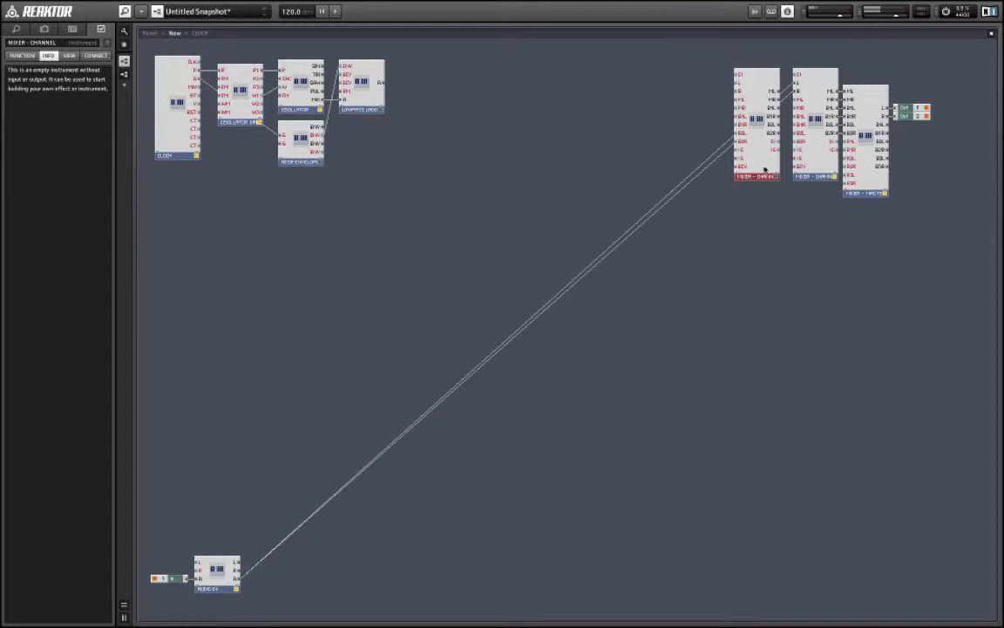
- Wire the copied channel's outputs into the original mixer channel and connect the original's S output back to the copy's S input
drag(763, 168, 772, 178)
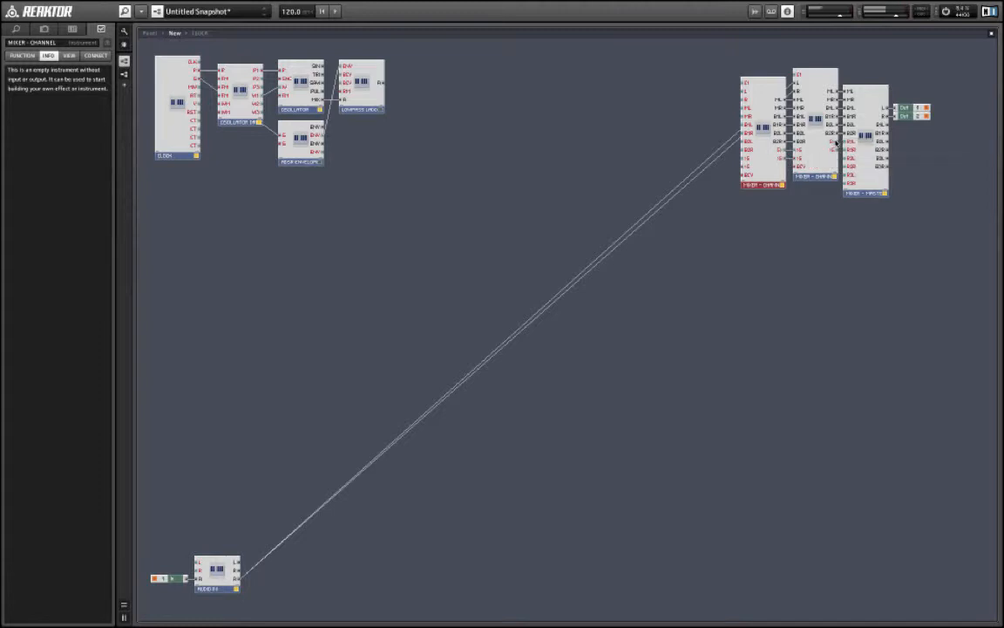
drag(837, 142, 741, 166)
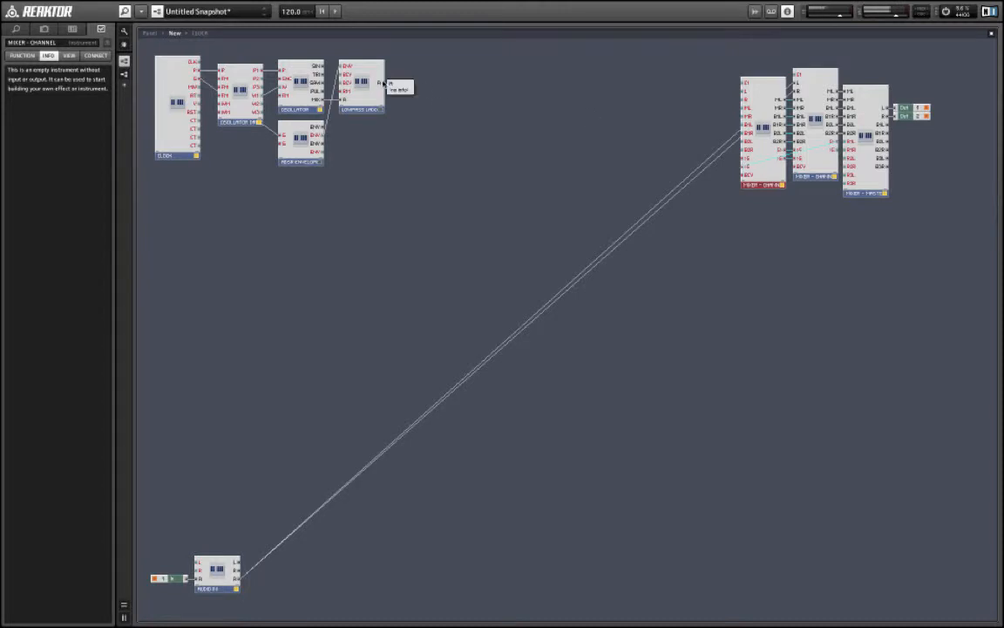
- Connect the filter's A output to the copied channel's L and R inputs, and the ADSR's second ENV output to its first input
drag(381, 83, 735, 98)
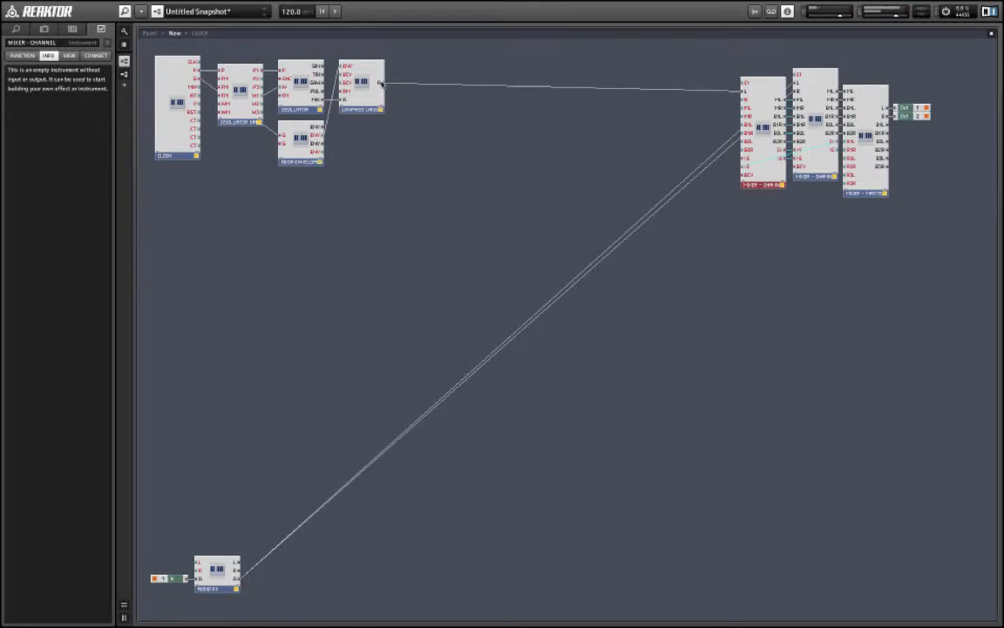
drag(381, 83, 739, 98)
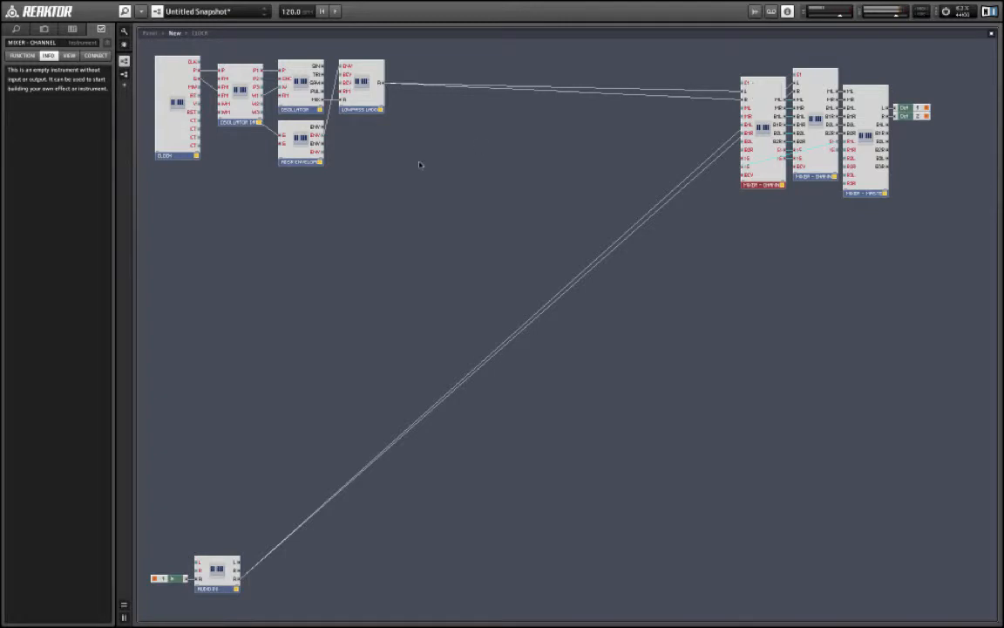
drag(323, 136, 746, 83)
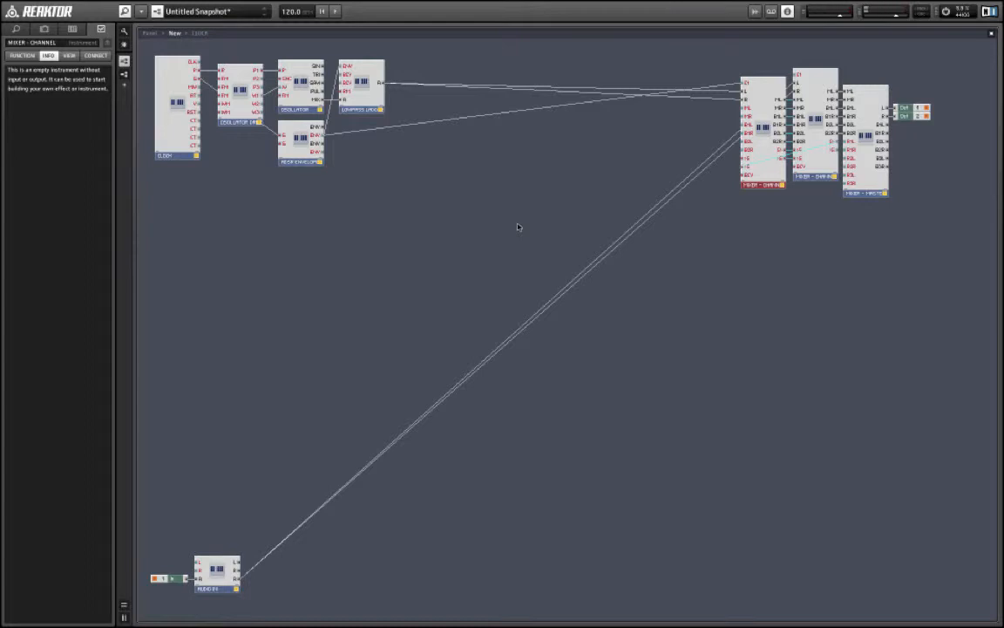
- Adjust the ADSR's release, sustain and decay on the panel, and switch the Clock module to LEGATO mode
double_click(729, 240)
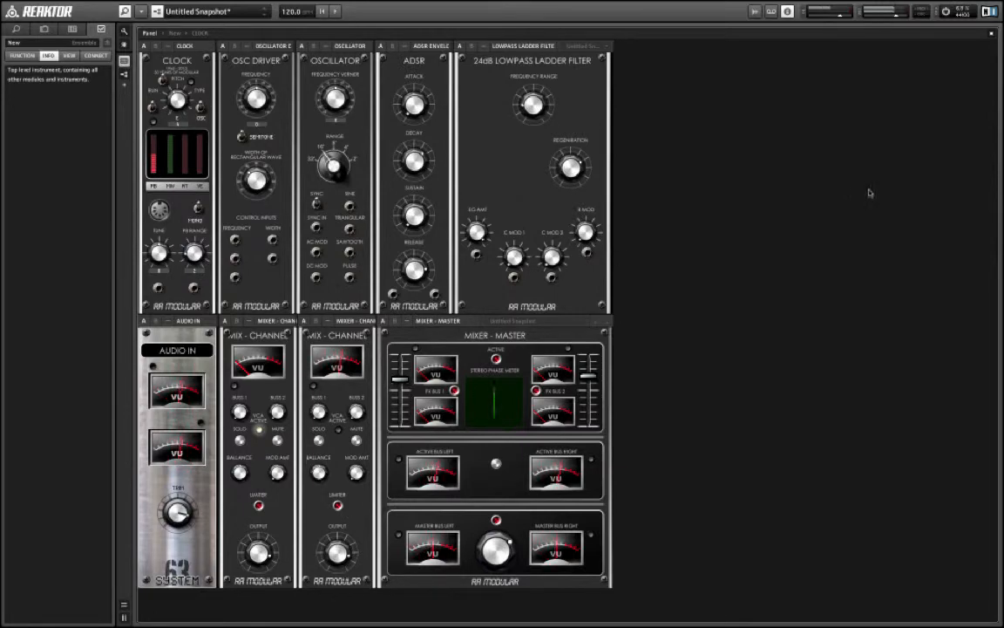
key(F6)
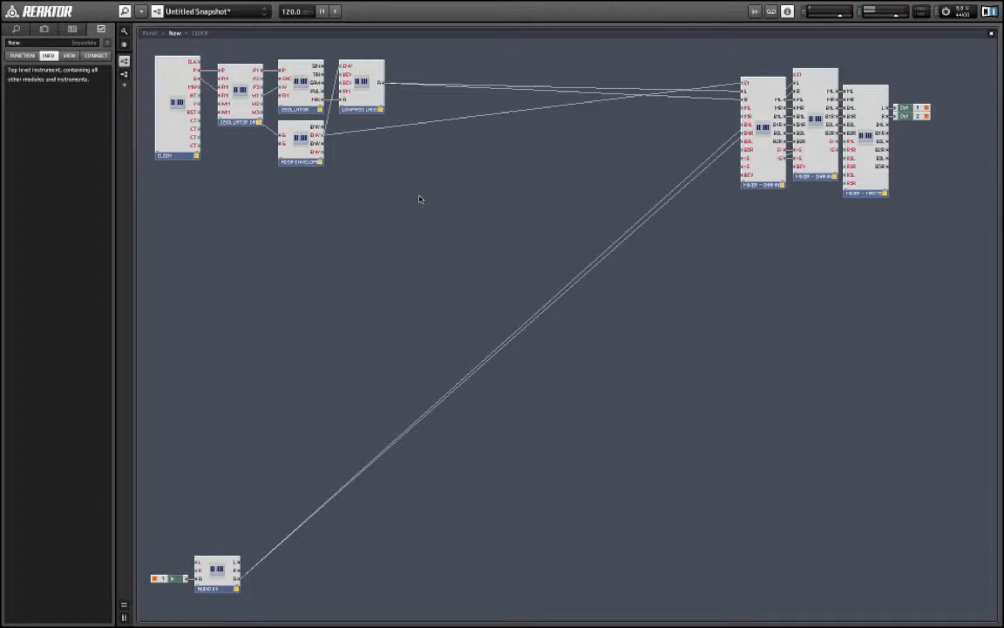
key(ctrl+Tab)
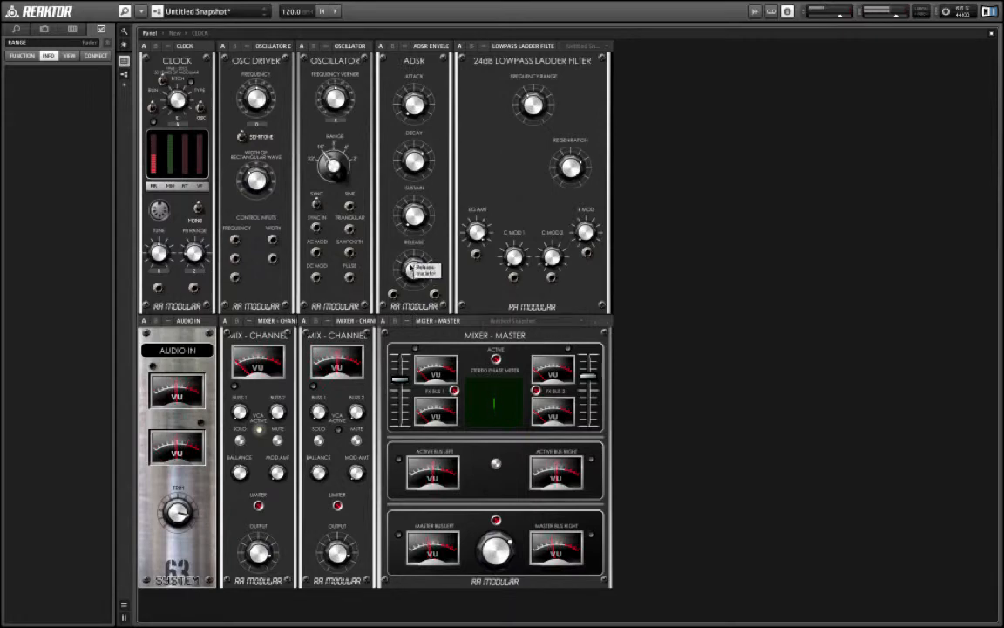
drag(410, 266, 411, 289)
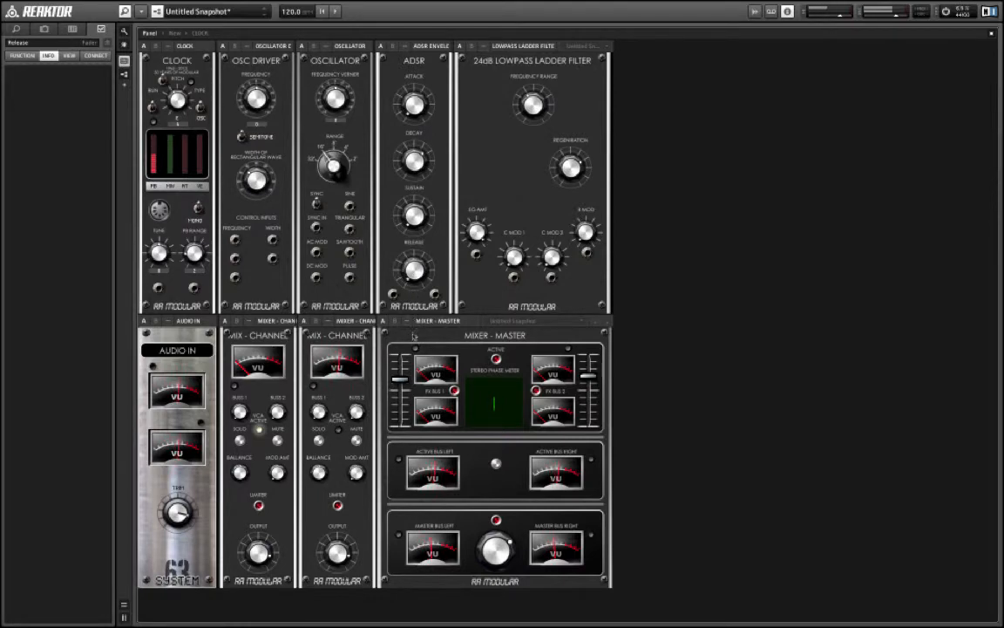
click(412, 210)
click(408, 157)
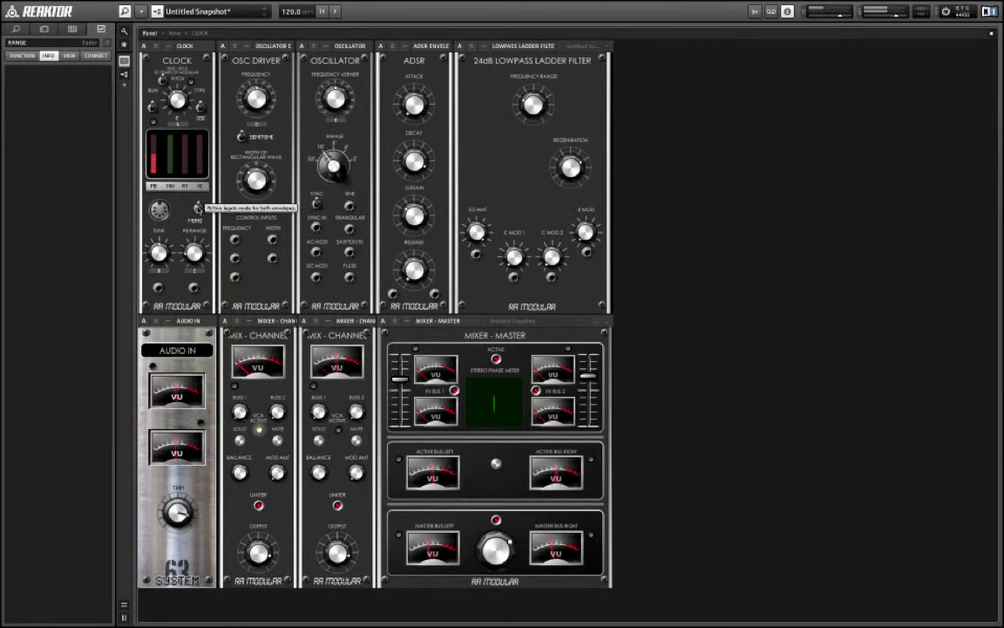
click(199, 208)
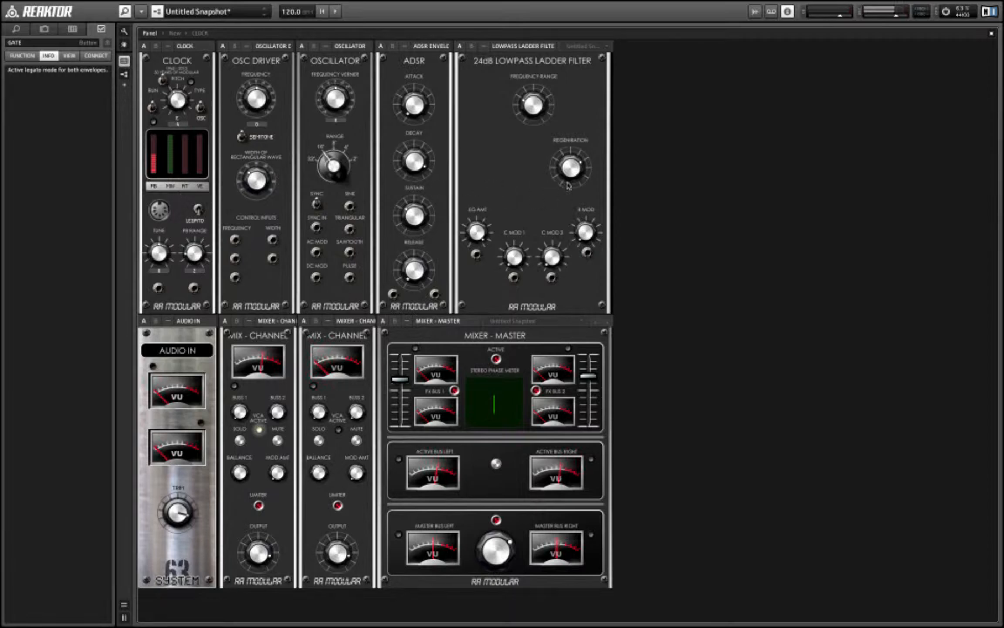
mouse_move(562, 170)
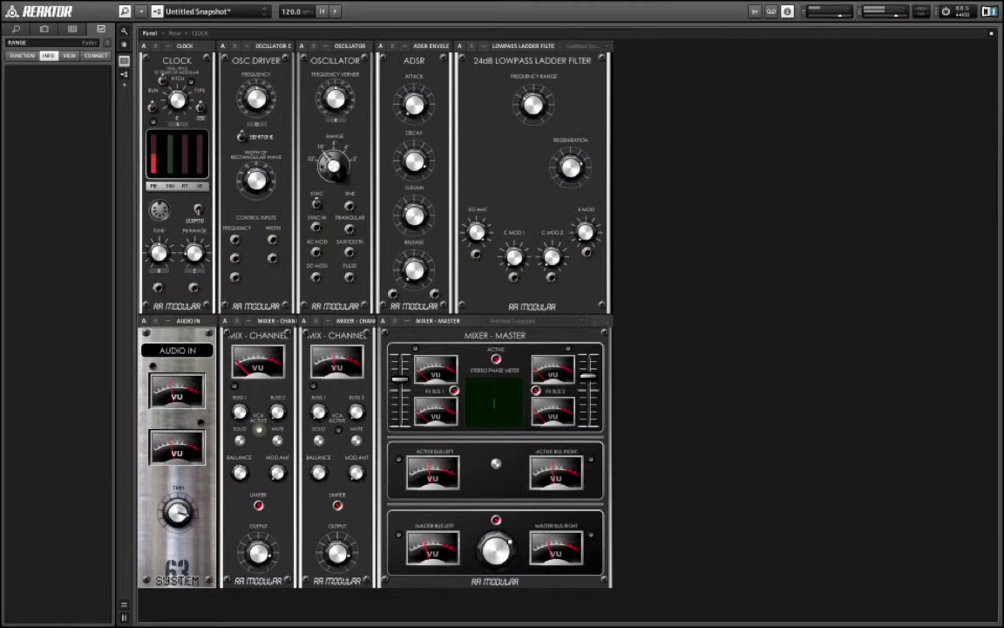
- Insert the LOW FREQUENCY OSCILLATOR from the RA Modular Modulation collection and place it directly below the Clock in the structure
double_click(757, 102)
right_click(170, 190)
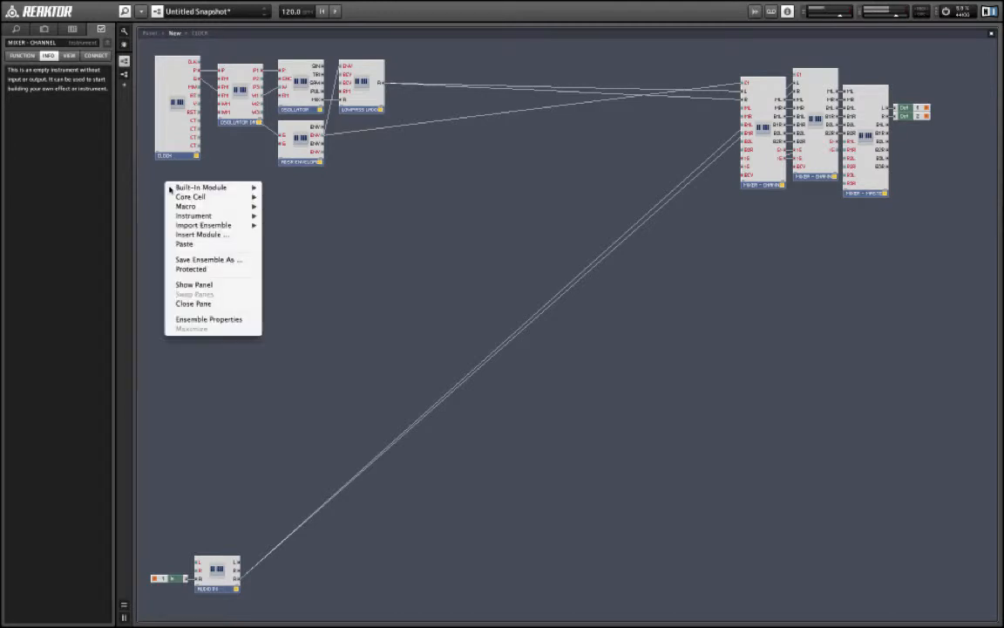
mouse_move(248, 216)
mouse_move(303, 215)
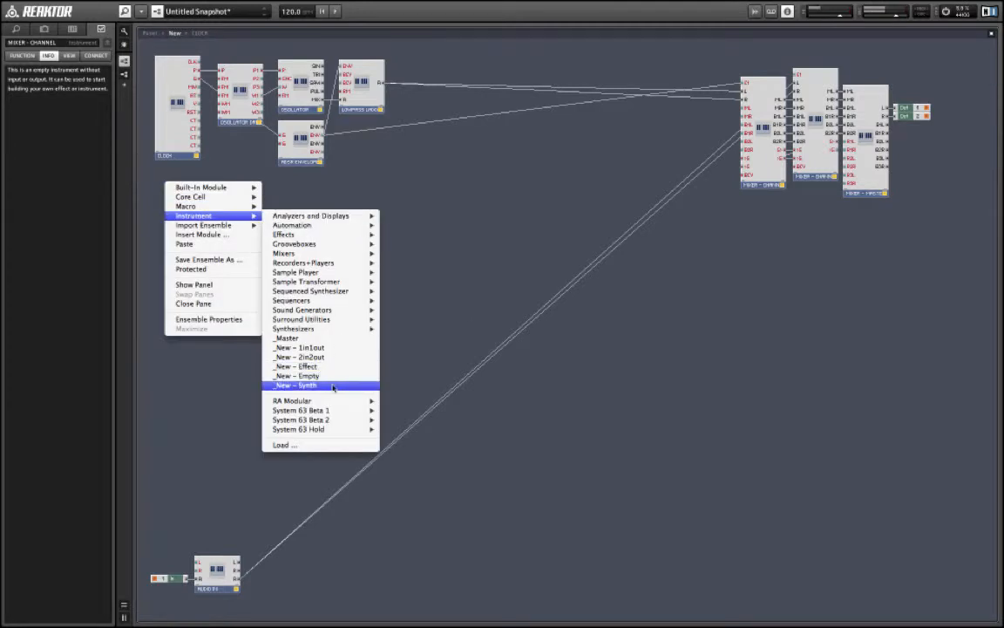
mouse_move(334, 402)
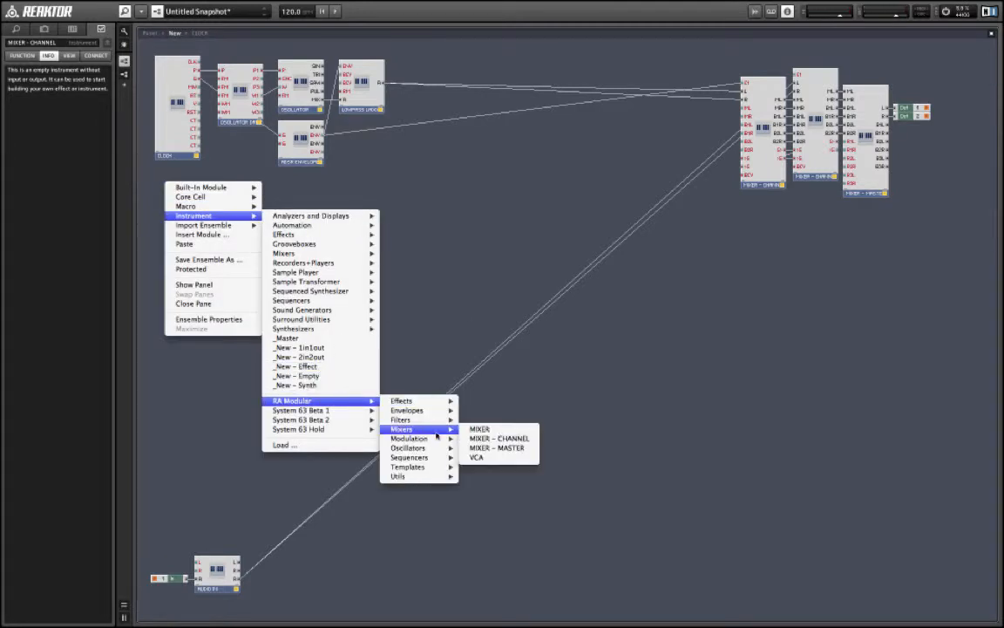
mouse_move(436, 442)
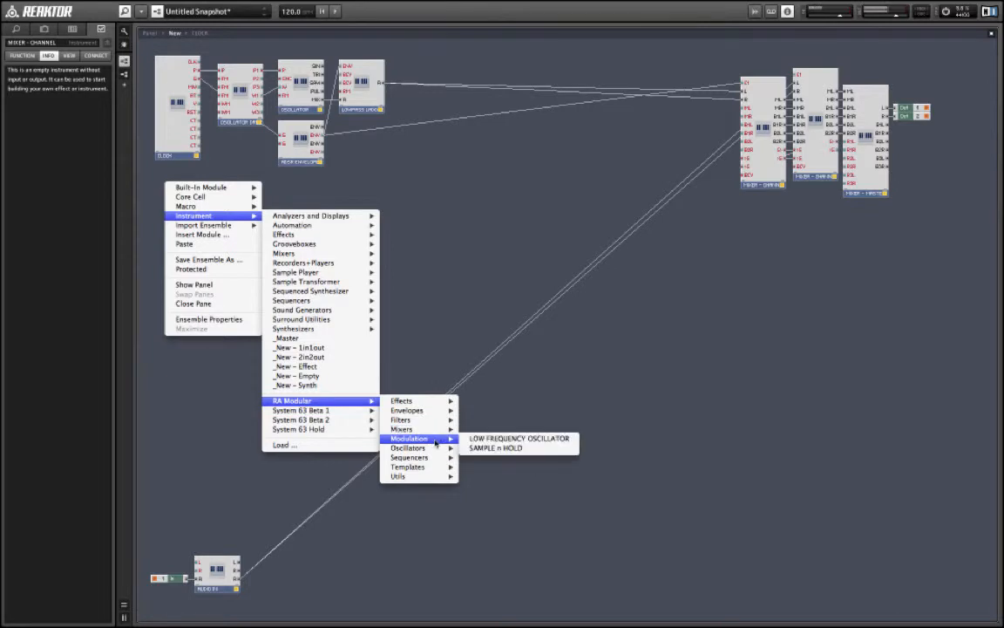
click(551, 442)
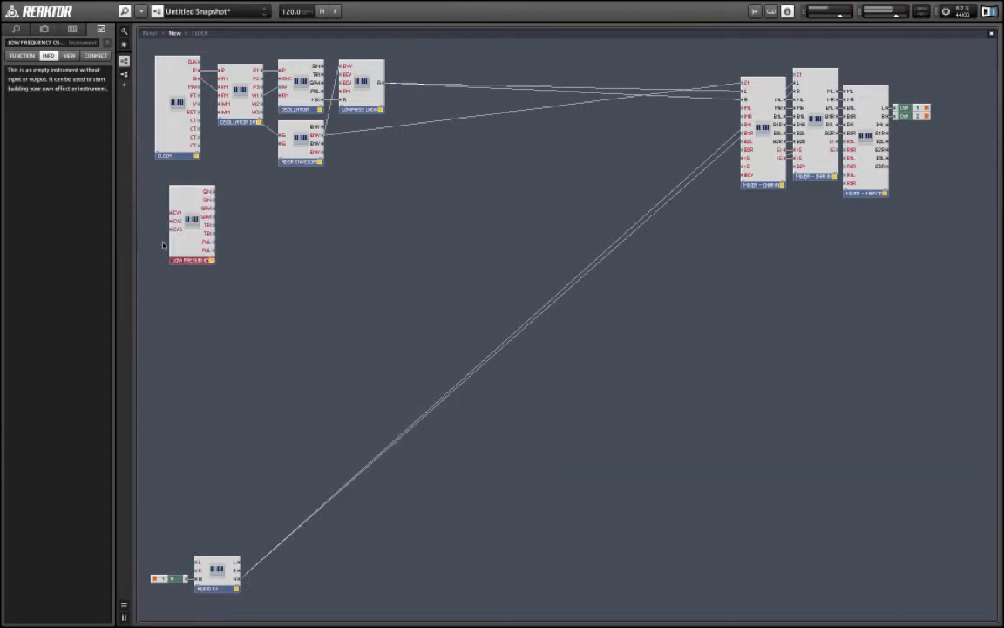
drag(184, 250, 172, 231)
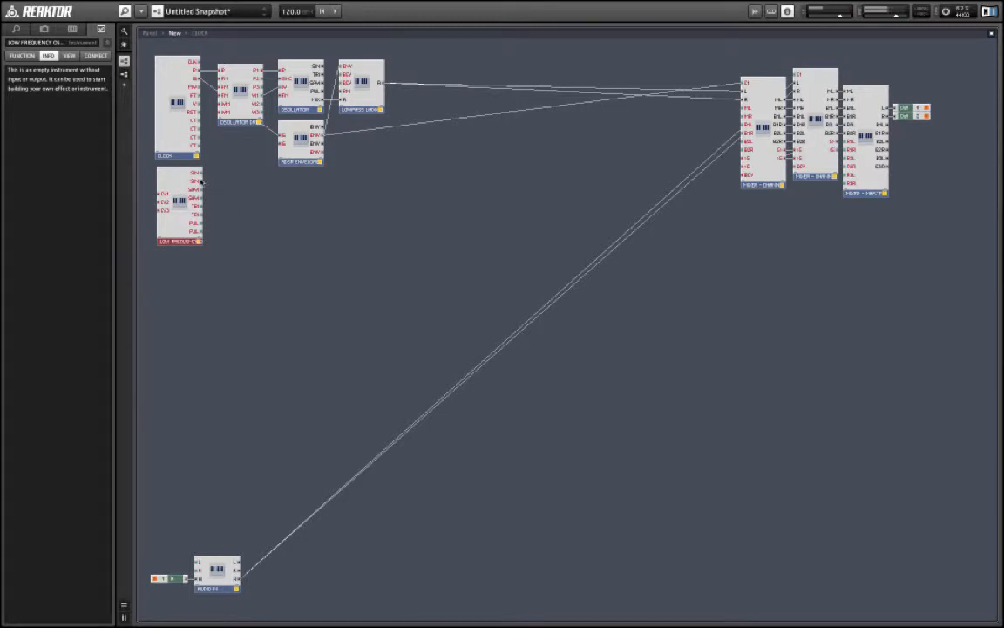
- Connect the LFO's second SIN output to the lowpass filter's second input, and place the LFO panel between CLOCK and OSC DRIVER
drag(203, 183, 347, 75)
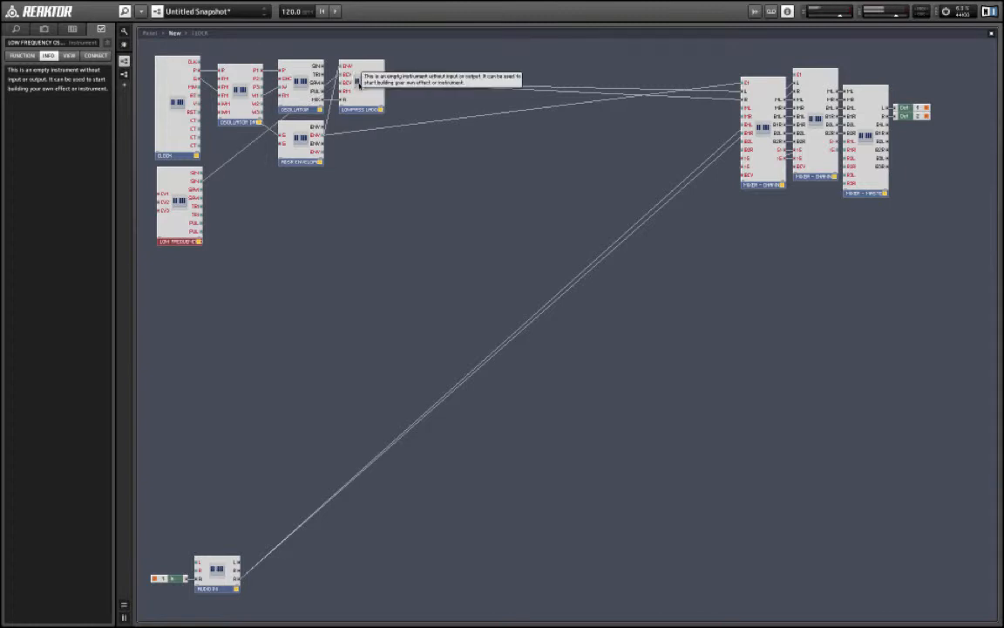
double_click(439, 268)
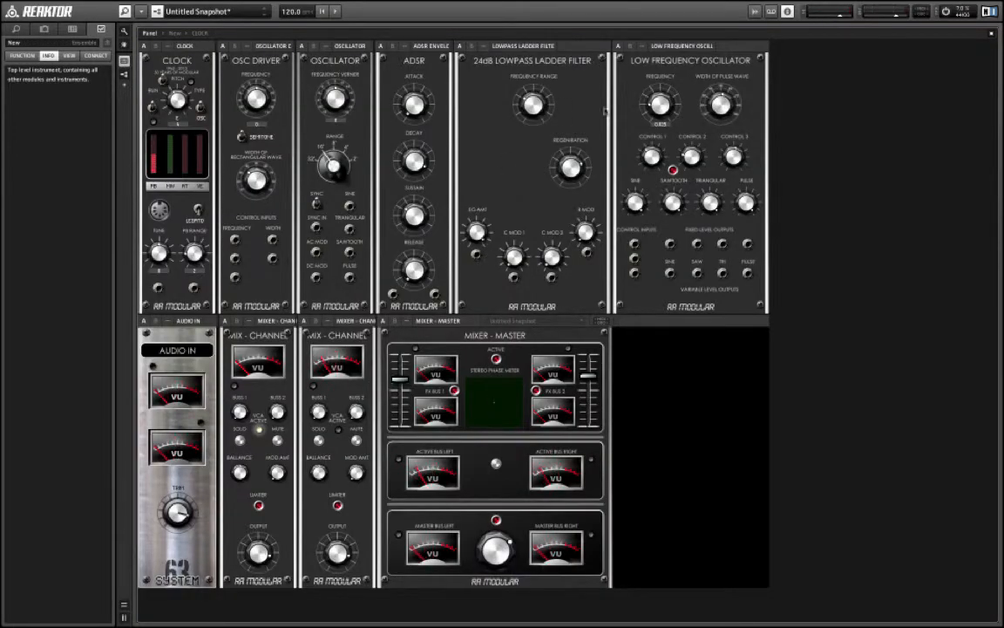
drag(707, 46, 228, 61)
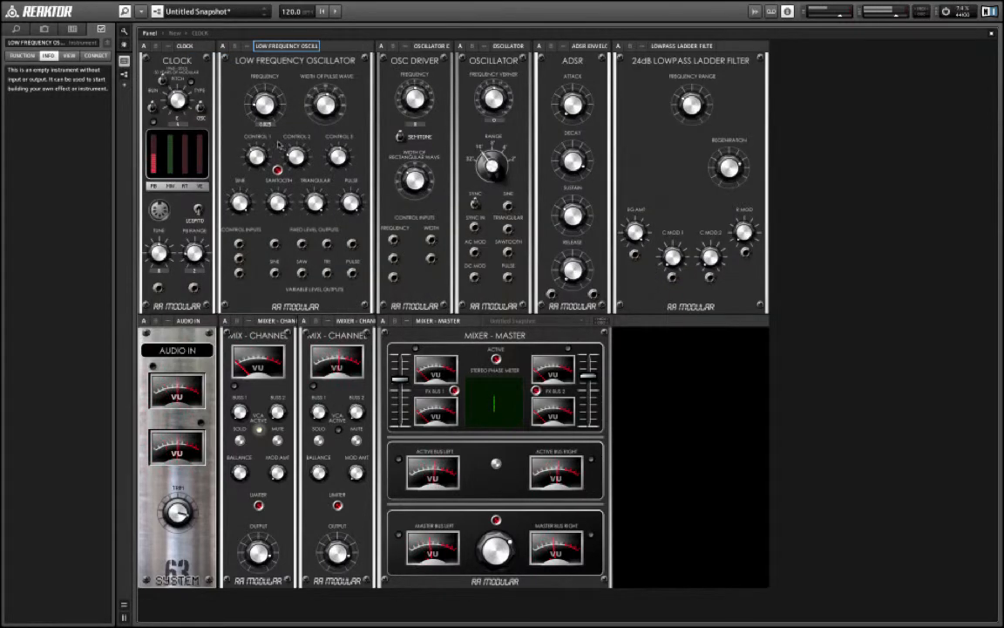
- Adjust the filter's C MOD 1 amount and set the Low Frequency Oscillator's frequency to 0.5
click(260, 106)
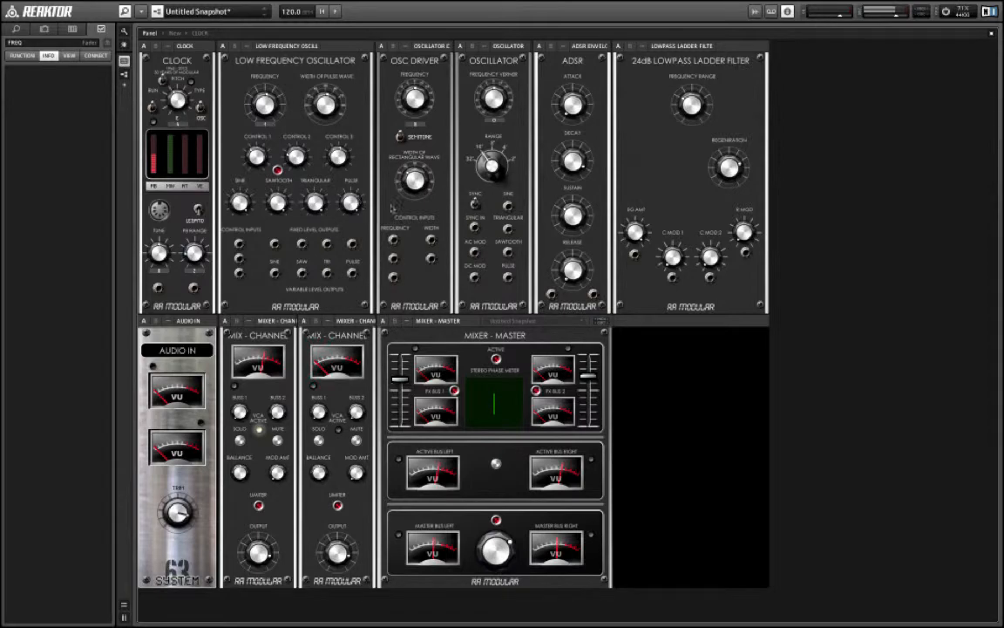
click(669, 258)
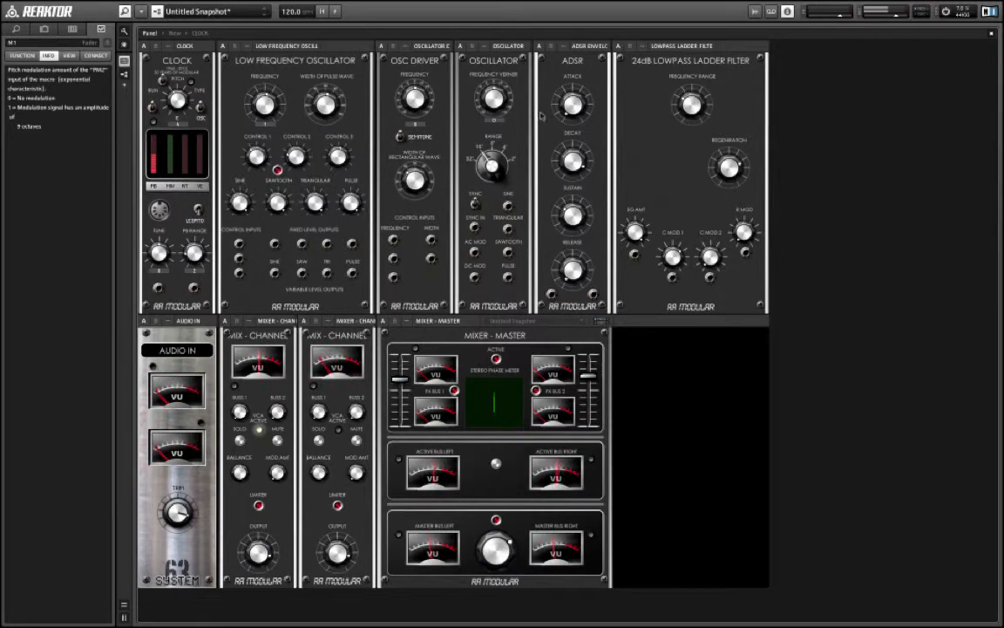
click(258, 103)
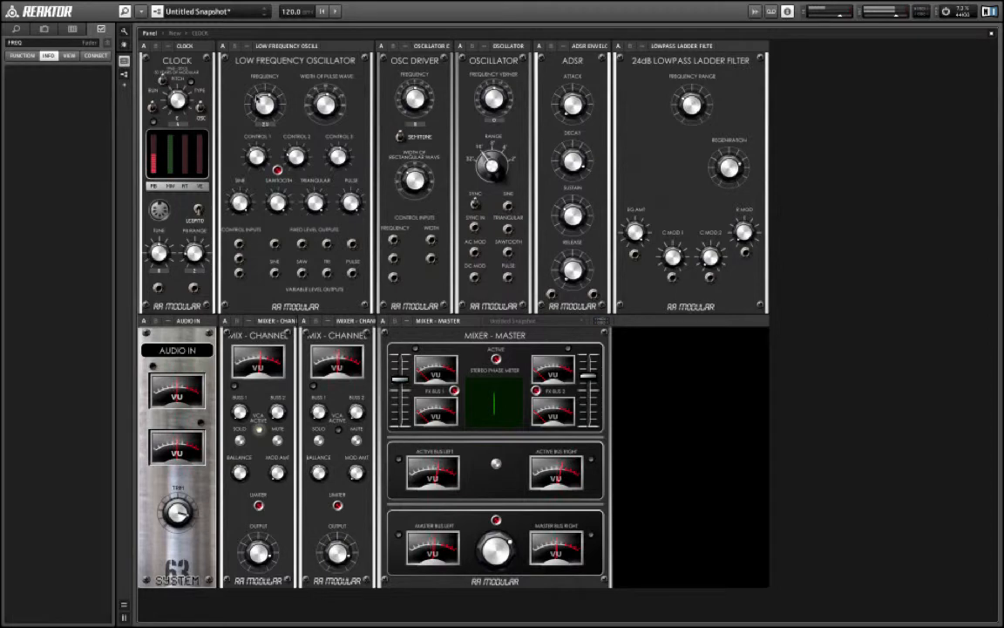
drag(258, 100, 260, 216)
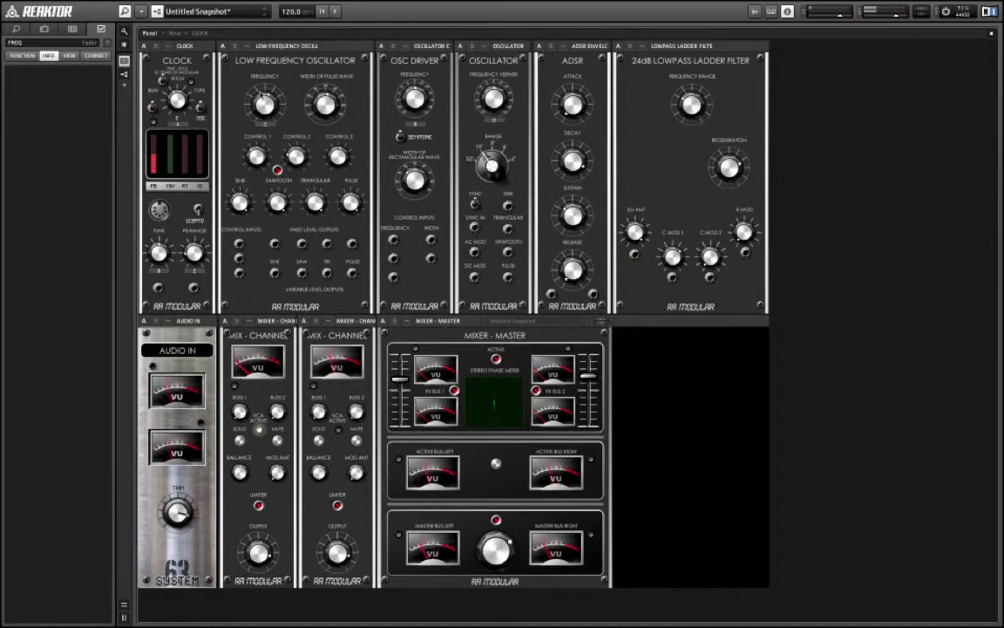
drag(258, 100, 254, 121)
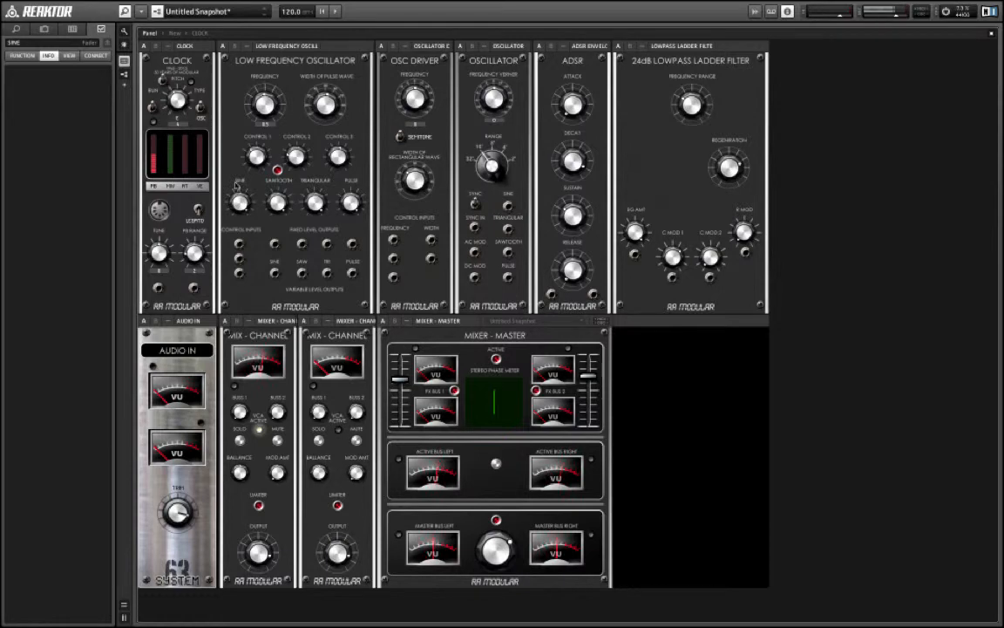
- Examine the Low Frequency Oscillator's output ports in the structure and return to the ensemble panel
double_click(265, 218)
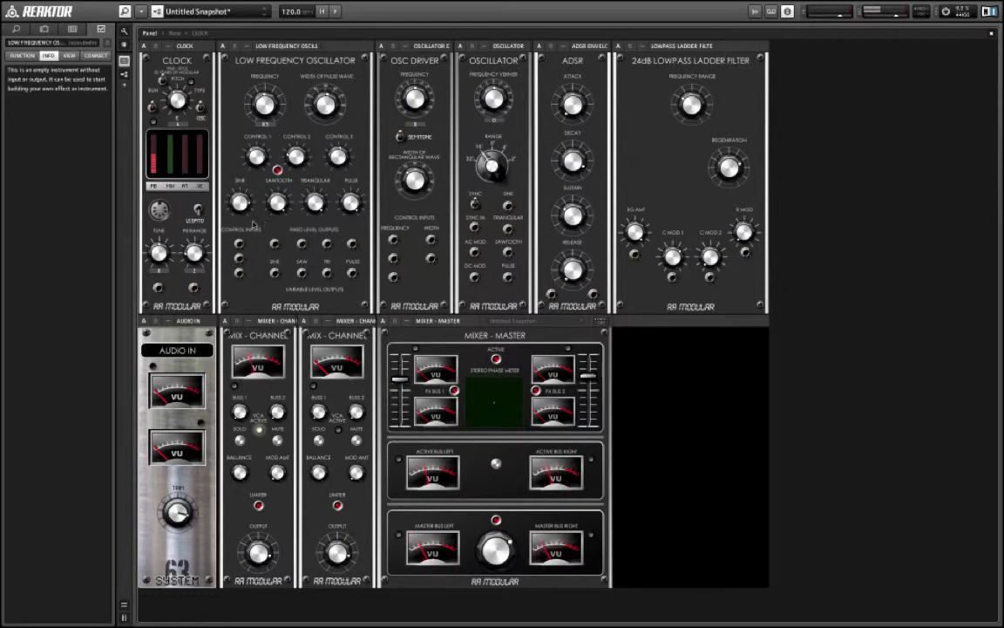
double_click(672, 204)
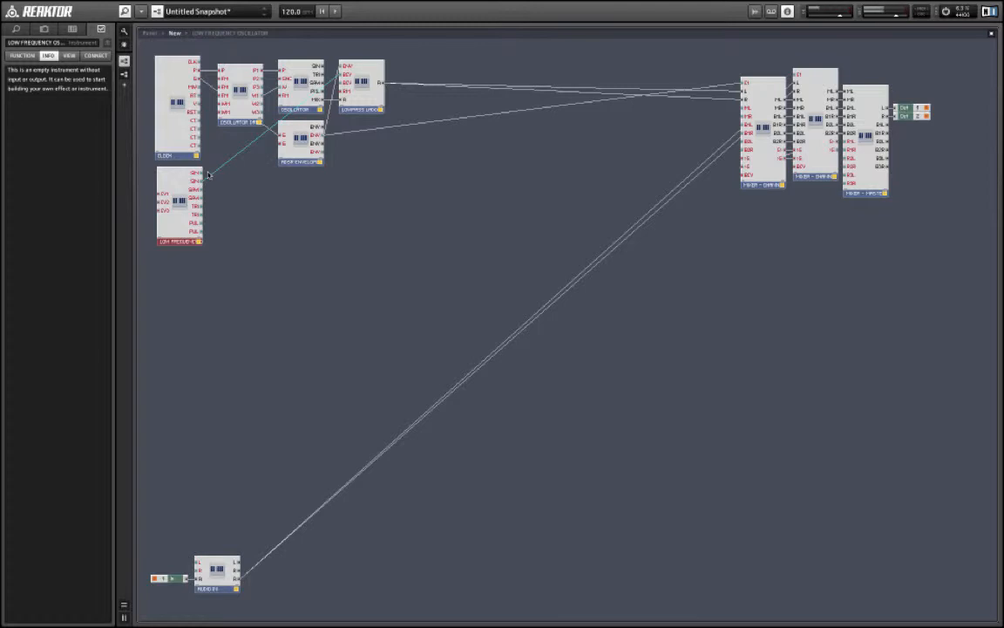
double_click(351, 247)
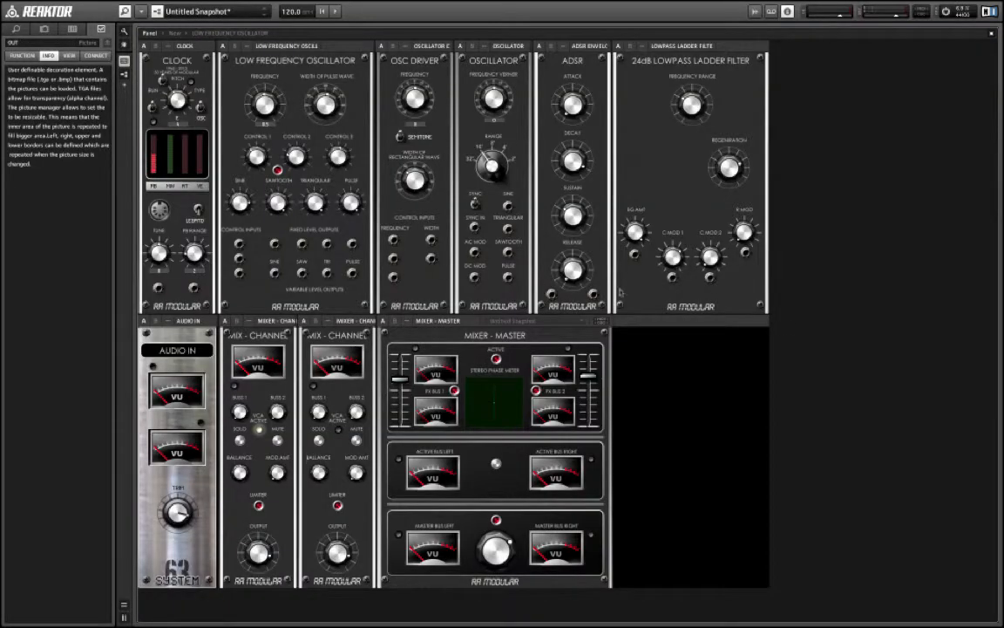
- Connect the LFO's second PUL output to the lowpass filter's second input in the structure and return to the ensemble panel
double_click(829, 243)
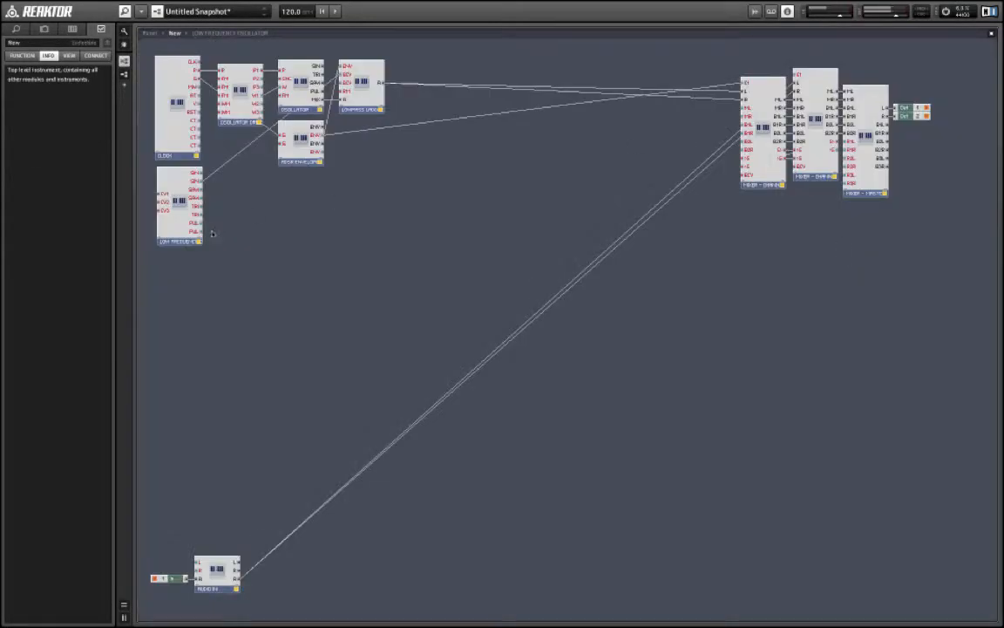
drag(200, 232, 346, 75)
double_click(447, 307)
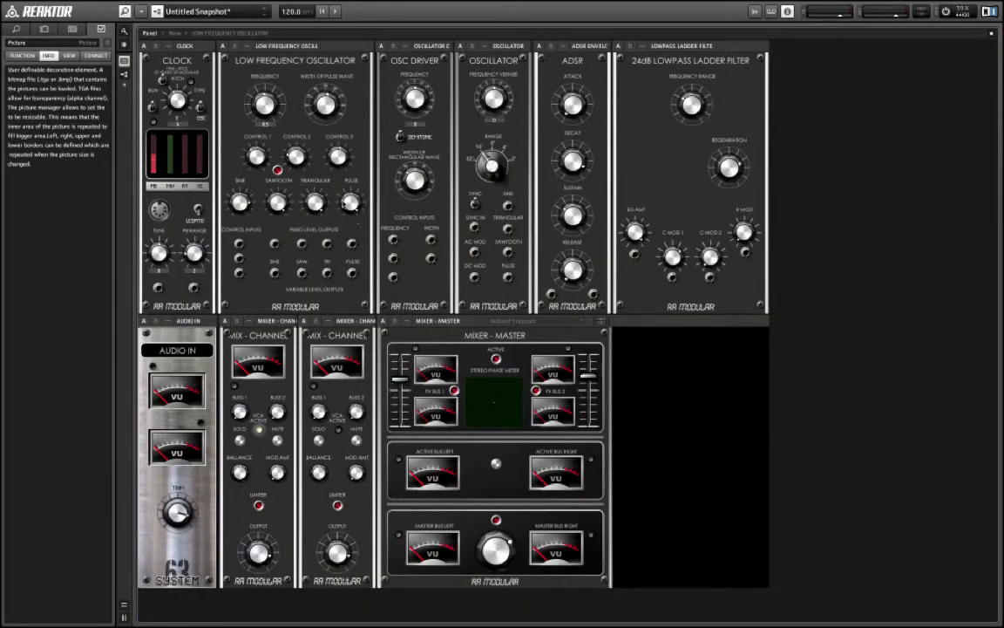
- Adjust the LFO's SINE level and frequency together with the lowpass filter's C MOD 1 amount
click(237, 202)
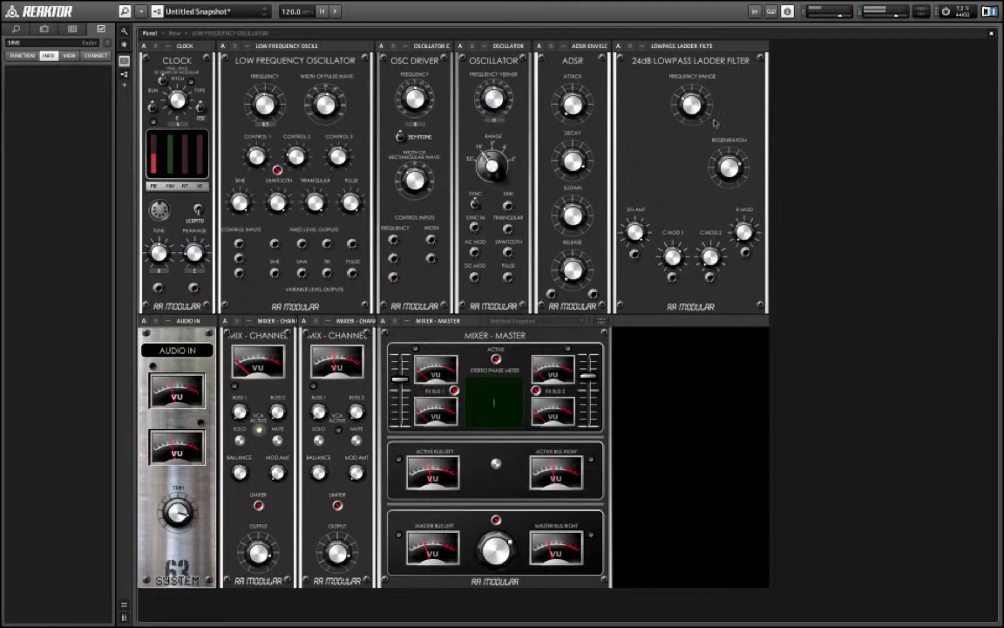
click(672, 254)
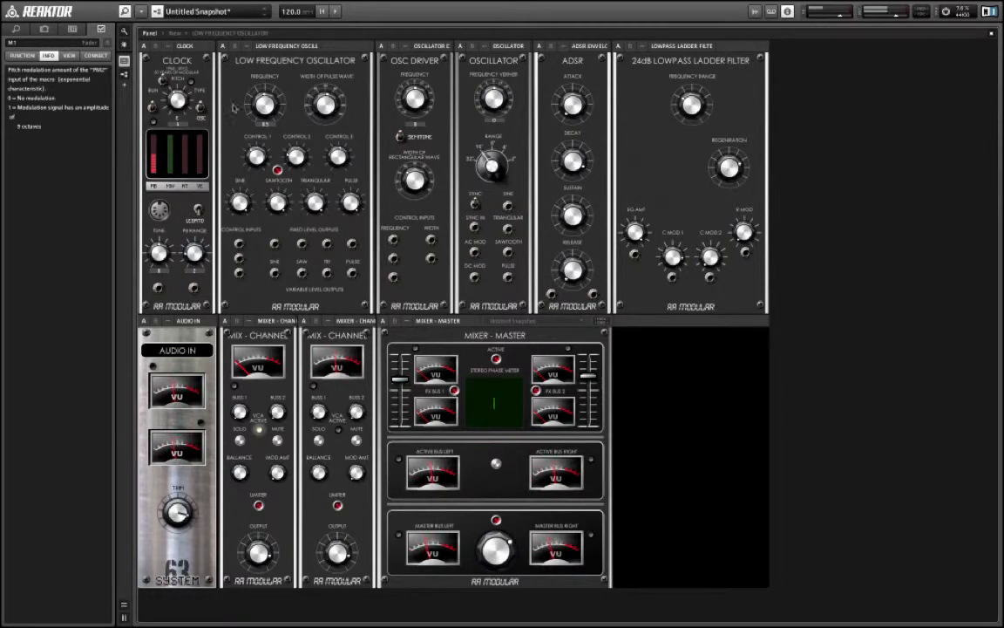
click(262, 104)
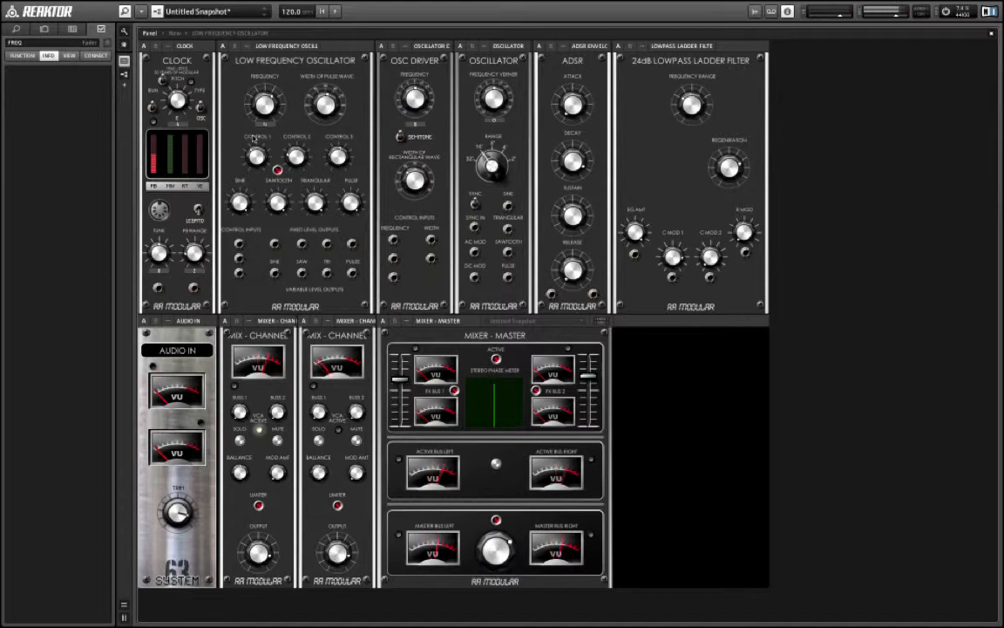
- Set the CLOCK instrument's number of voices to 4
click(193, 48)
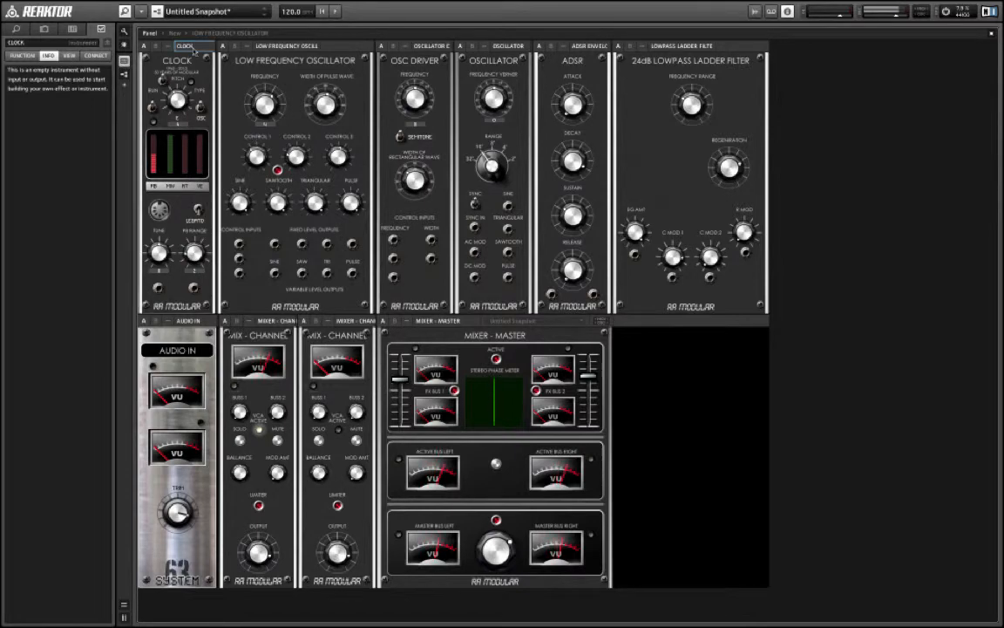
click(22, 55)
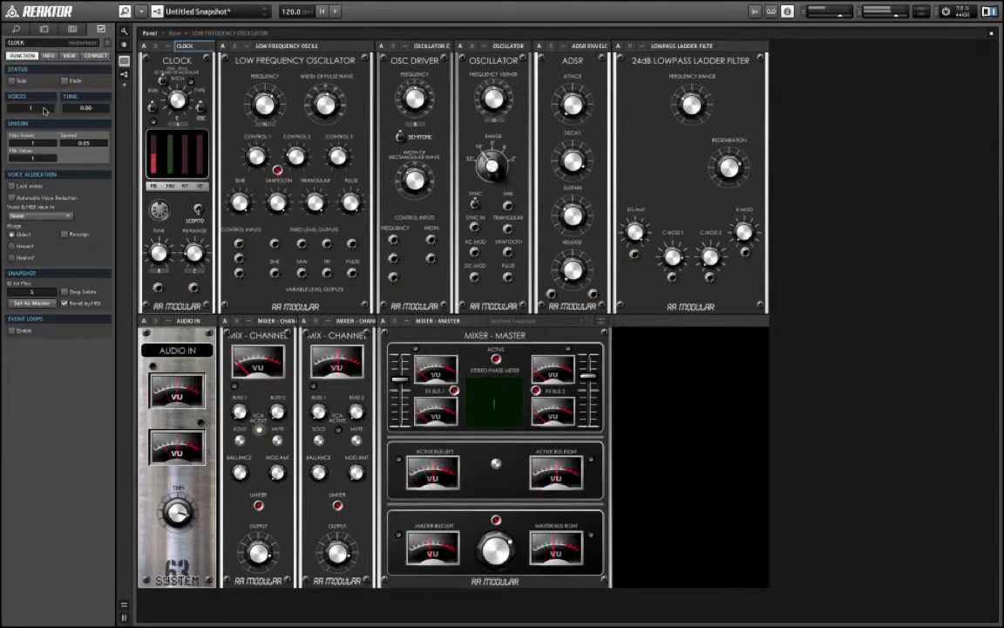
drag(43, 107, 42, 94)
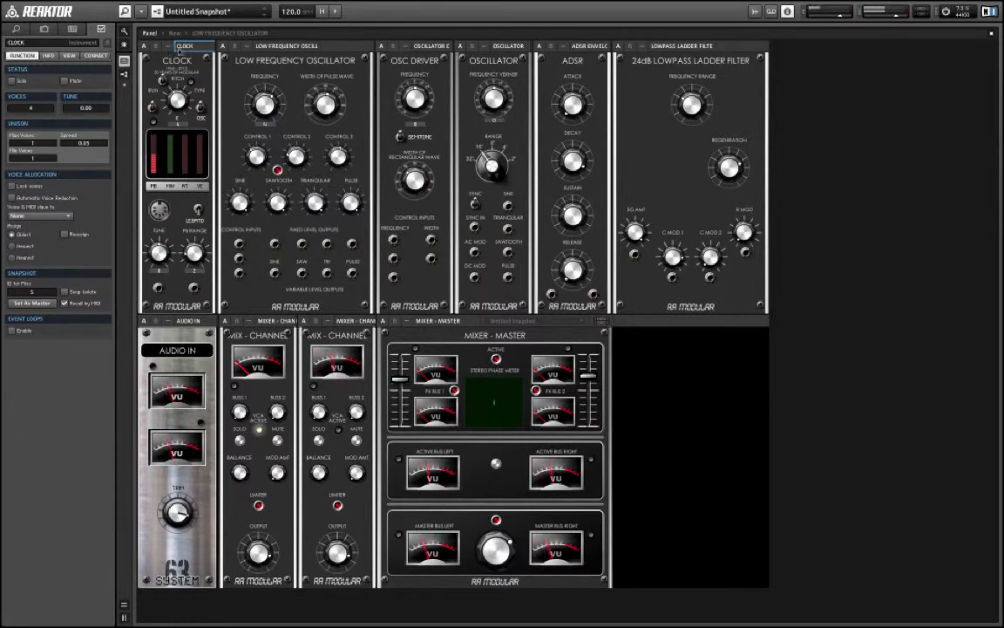
- Save the CLOCK instrument under the name CLOCK in the Utils folder
right_click(191, 49)
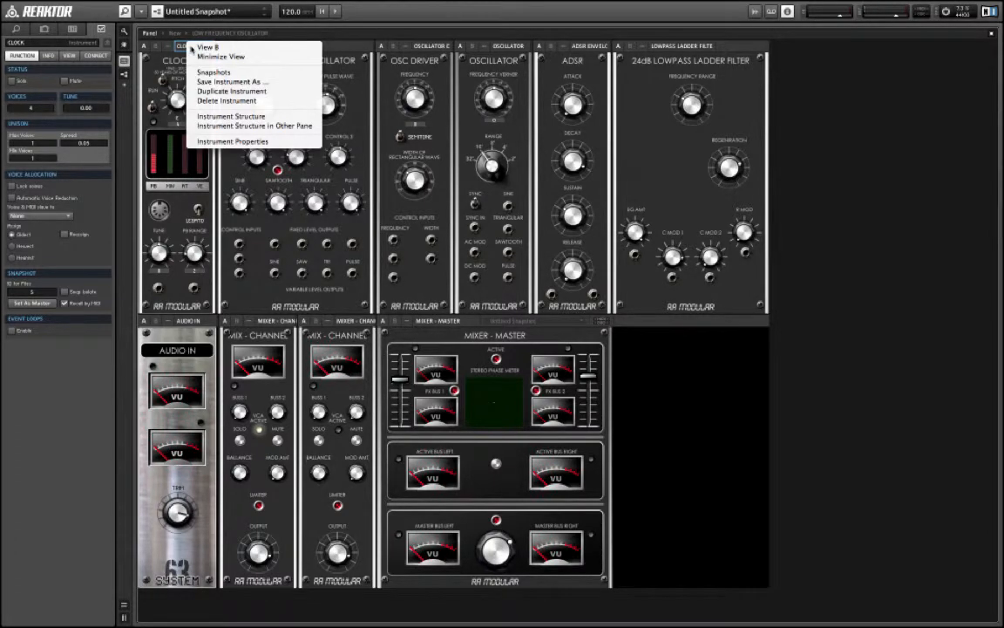
click(184, 81)
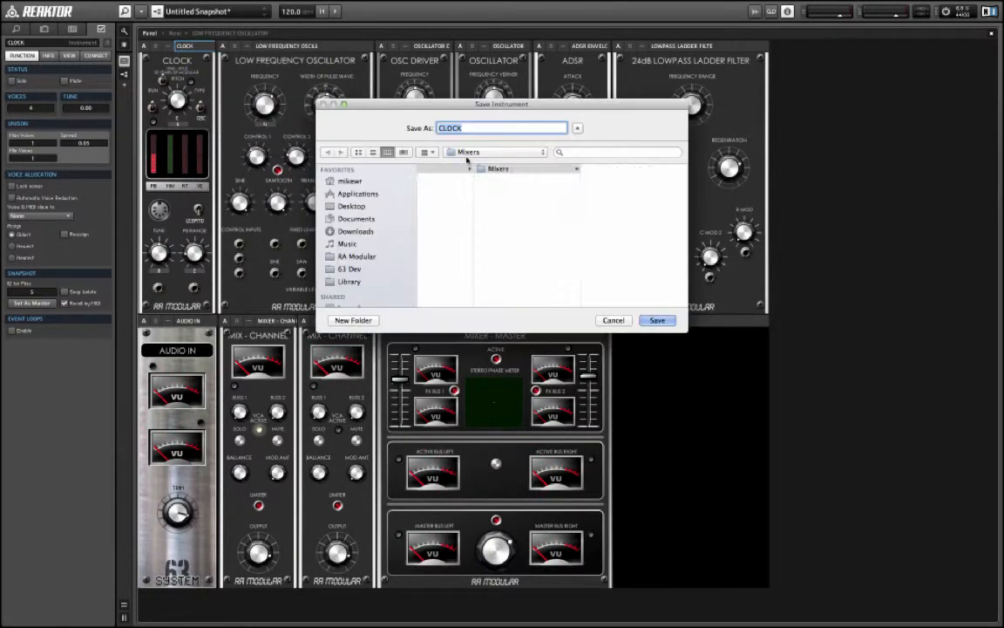
click(510, 255)
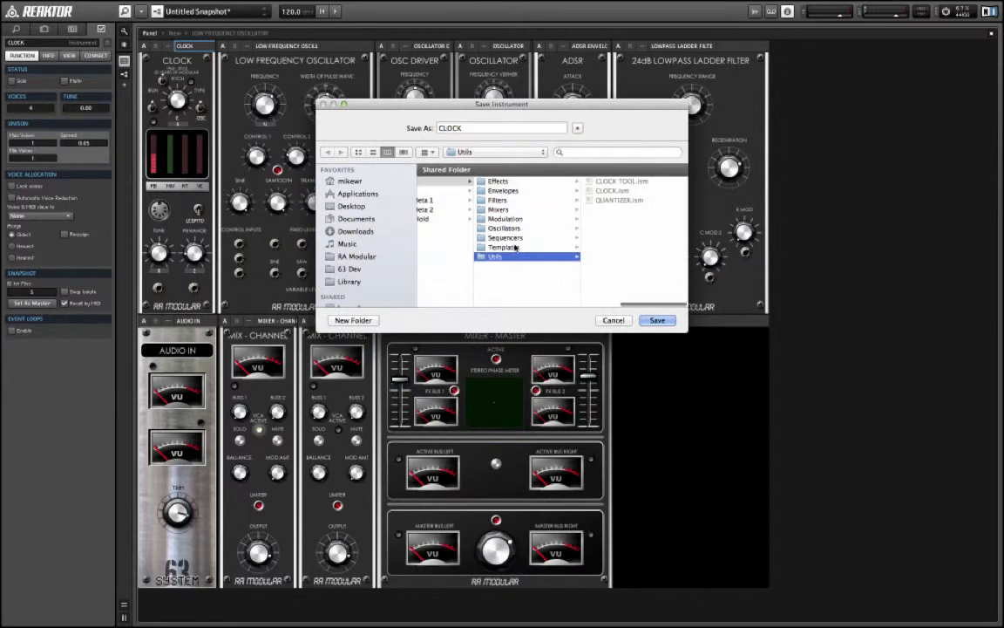
click(658, 321)
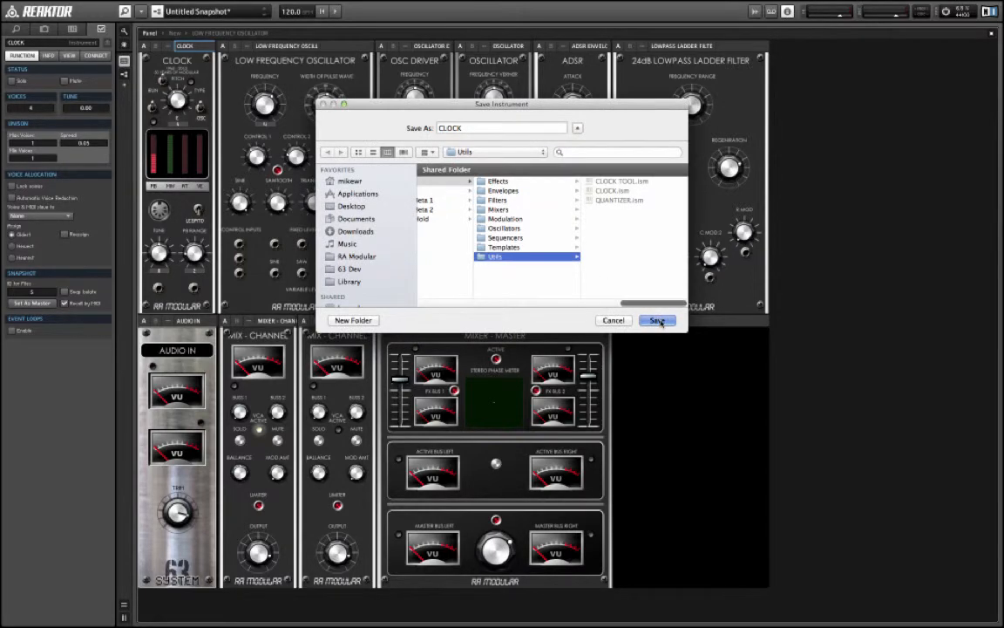
click(578, 172)
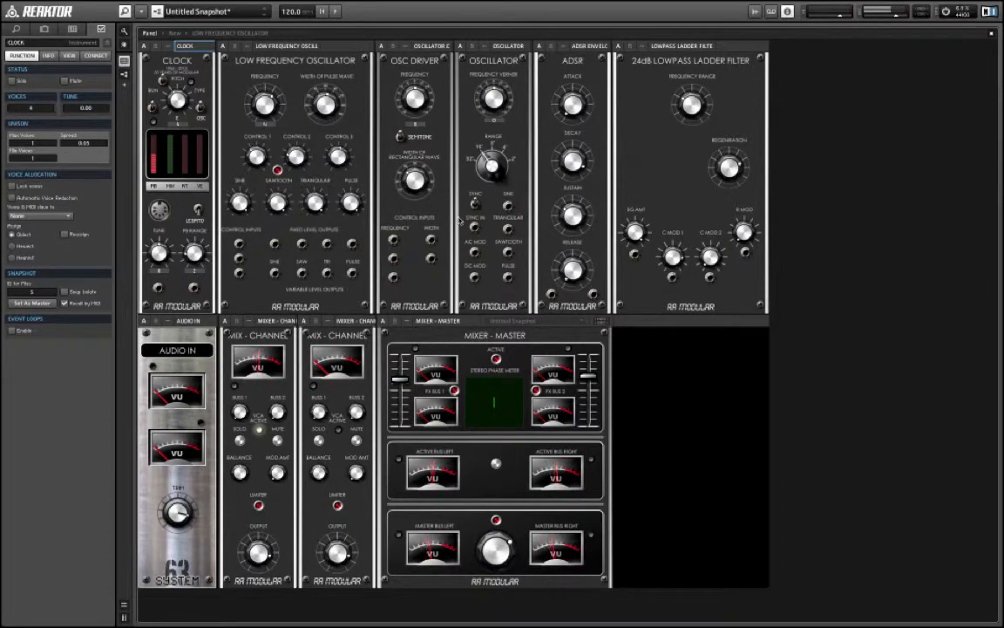
- Adjust the PULSE level in the oscillator's B view and return the oscillator to its A view
click(472, 46)
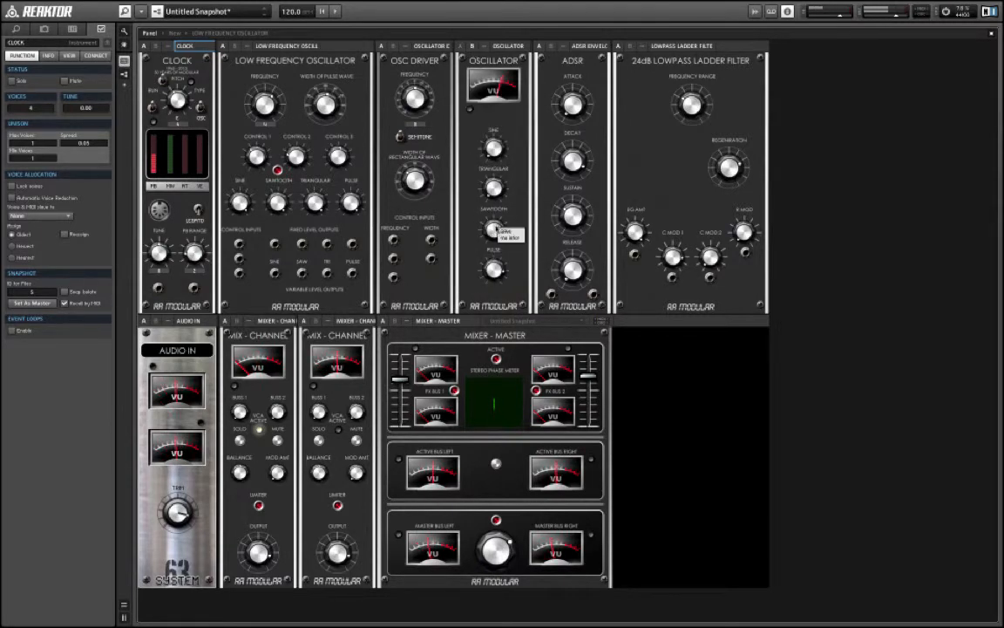
click(493, 269)
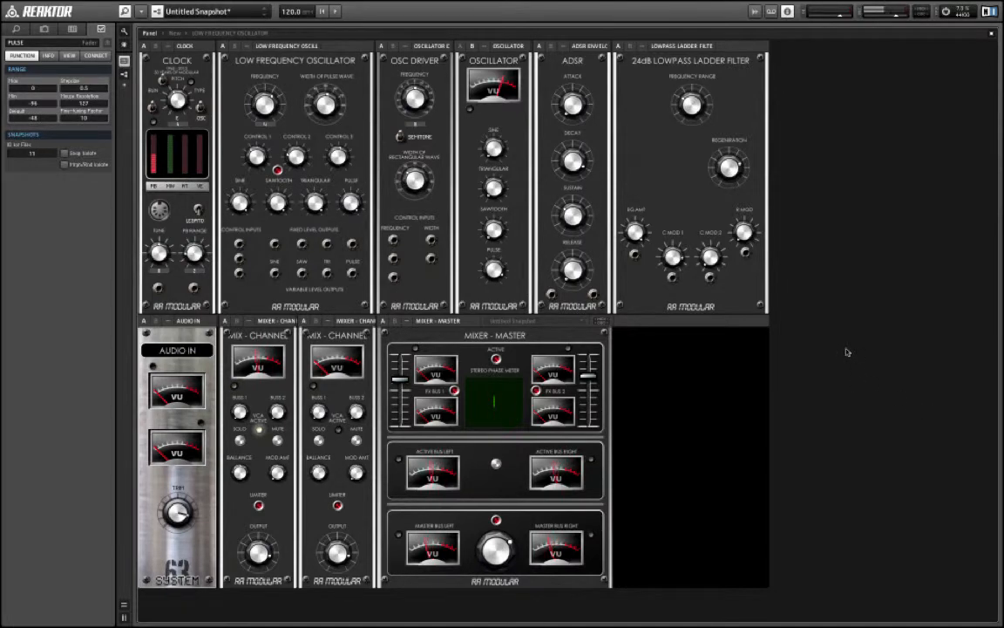
click(460, 46)
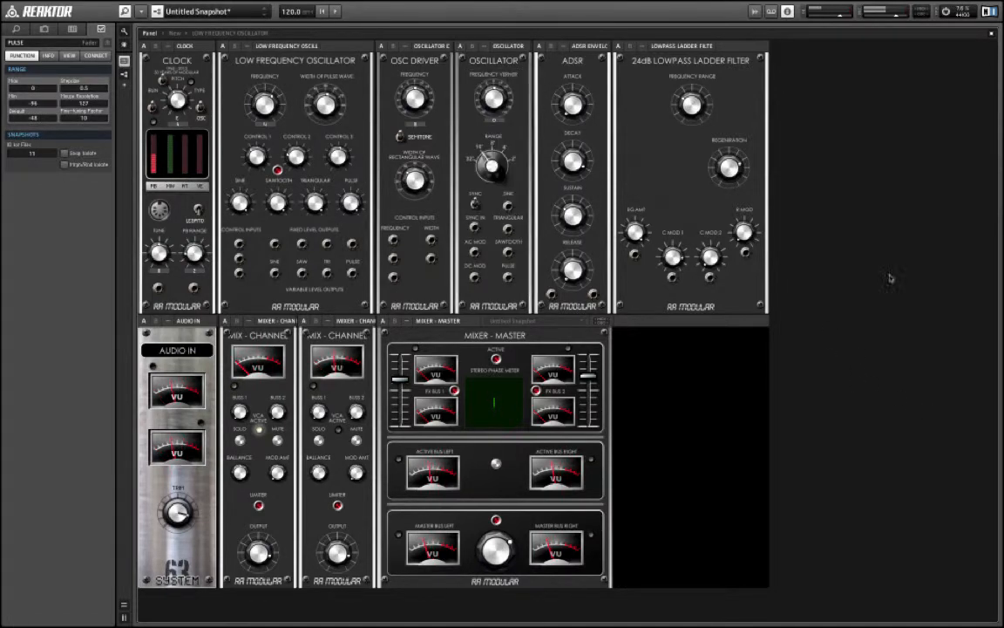
- Connect the ADSR envelope's second output to the oscillator driver's first WM input and move the envelope down, clearing space below the oscillator
double_click(874, 245)
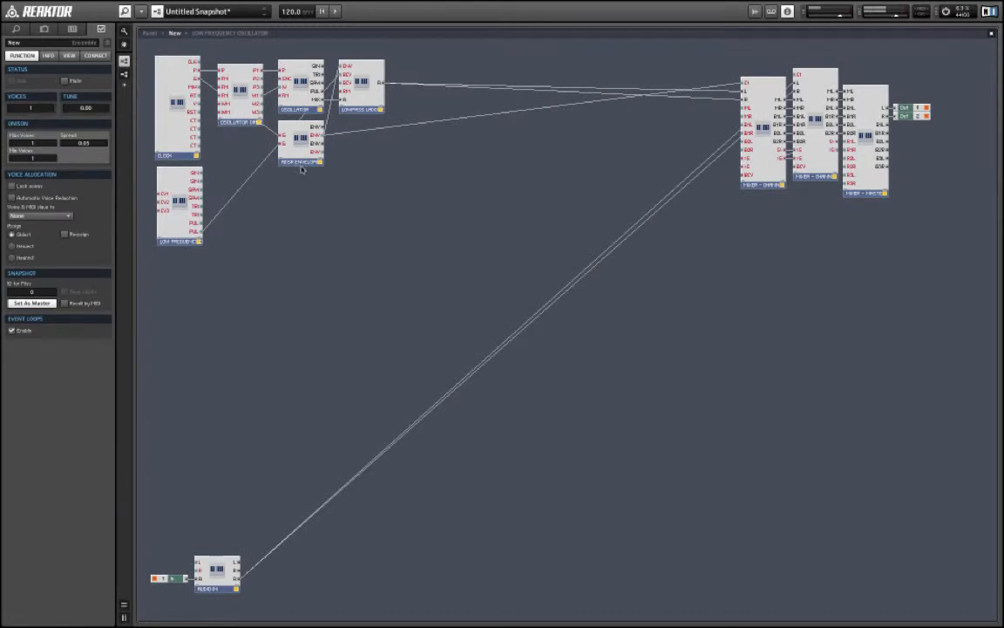
mouse_move(301, 164)
mouse_down()
mouse_move(294, 185)
mouse_move(303, 185)
mouse_up()
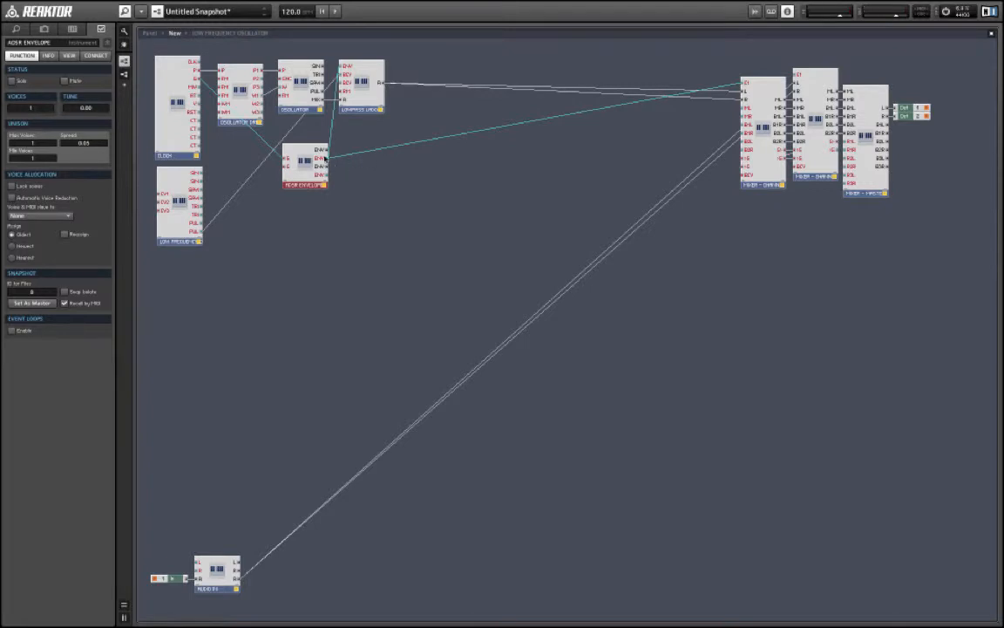
drag(325, 158, 220, 105)
drag(300, 159, 298, 232)
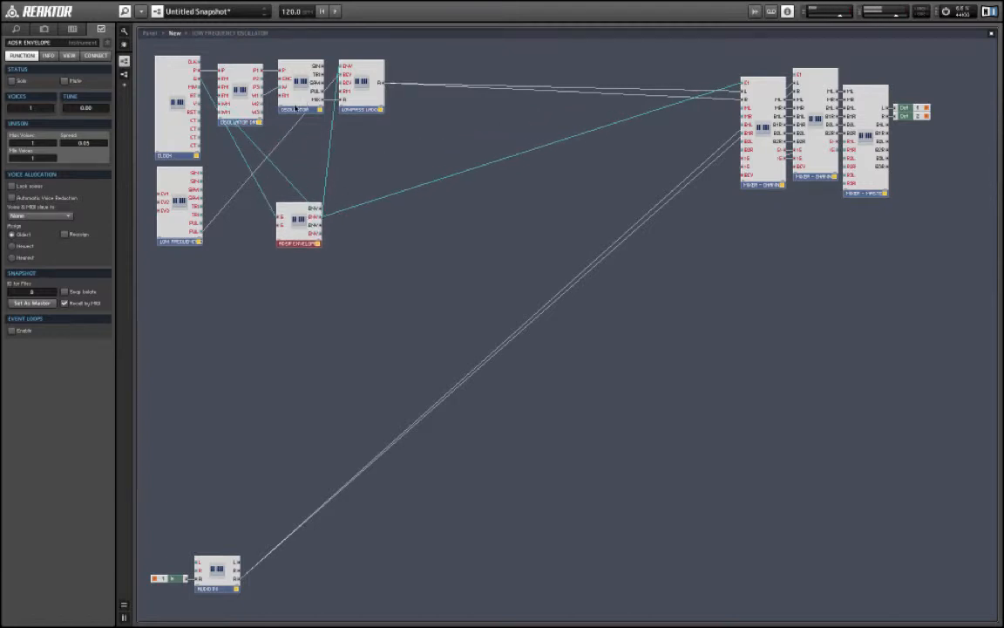
- Duplicate the OSCILLATOR instrument and place the copy directly below the original
right_click(292, 102)
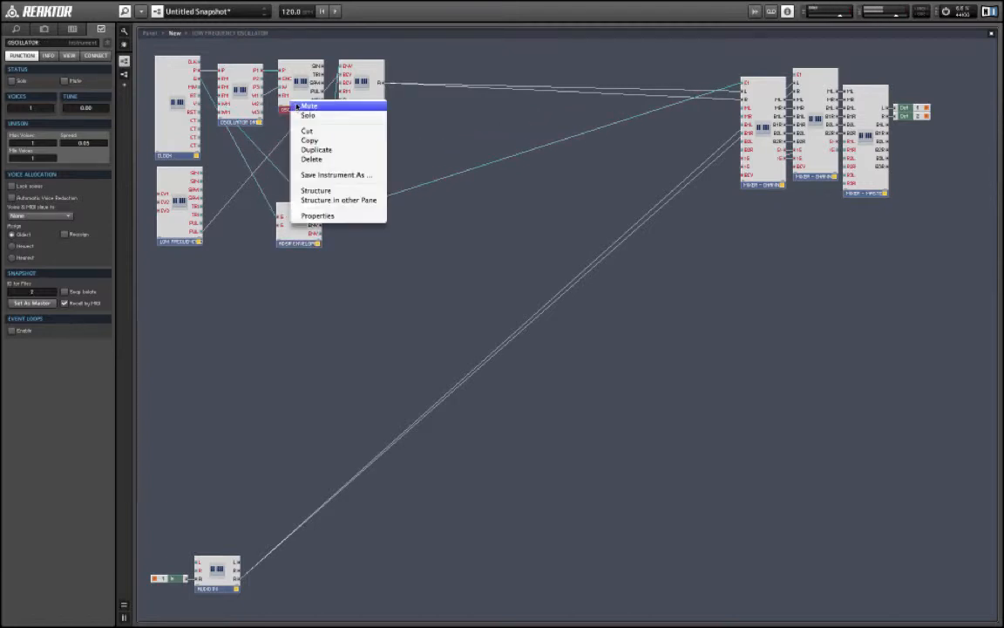
click(336, 151)
drag(292, 105, 293, 157)
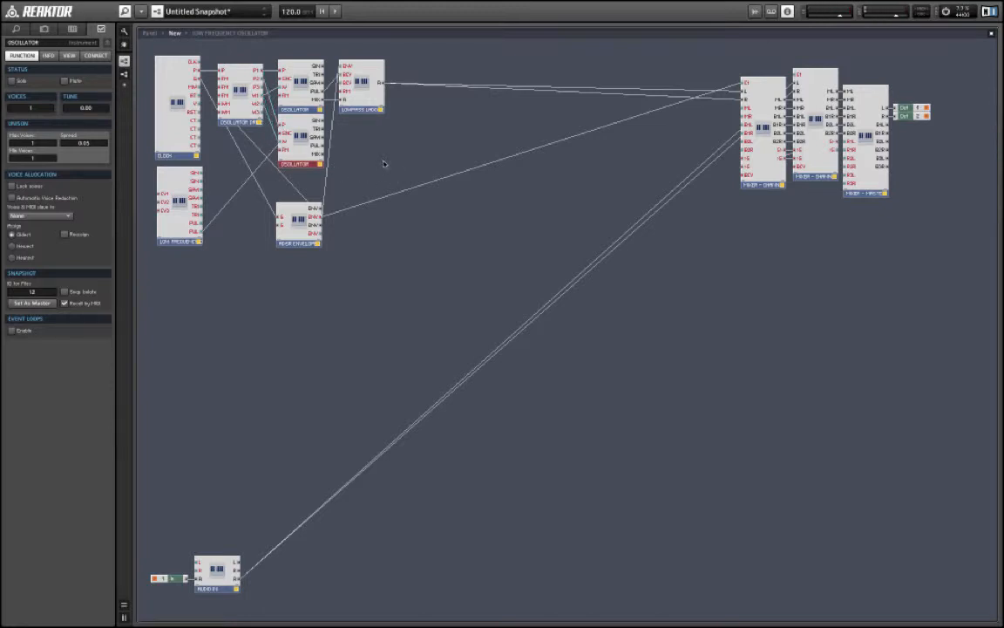
- Insert the MIXER from the RA Modular Mixers collection and fit it between the oscillators and the lowpass filter, shifting the filter over for room
drag(365, 104, 417, 104)
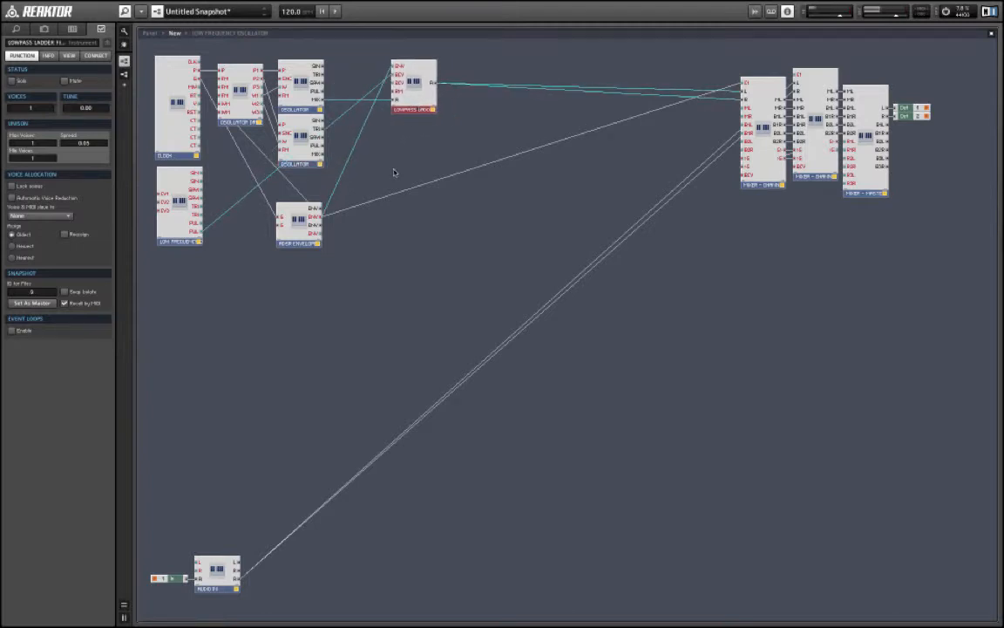
right_click(347, 68)
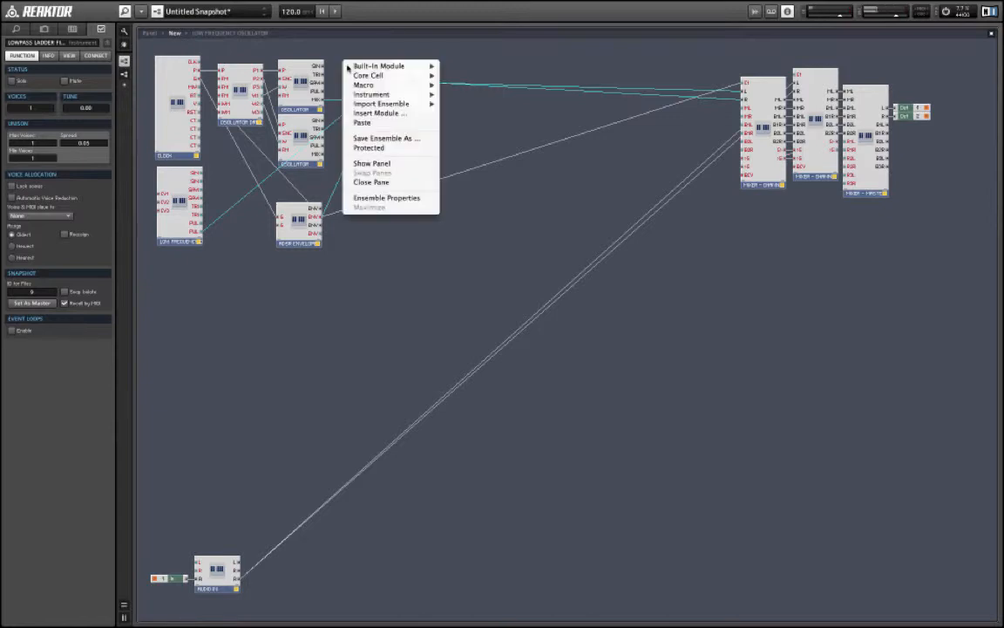
mouse_move(375, 70)
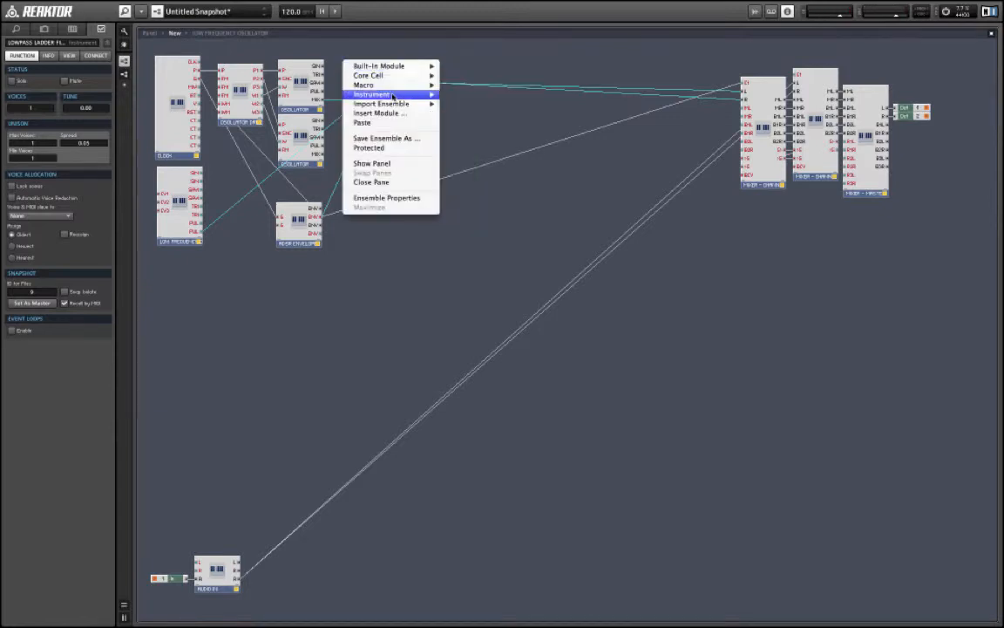
mouse_move(388, 94)
mouse_move(510, 280)
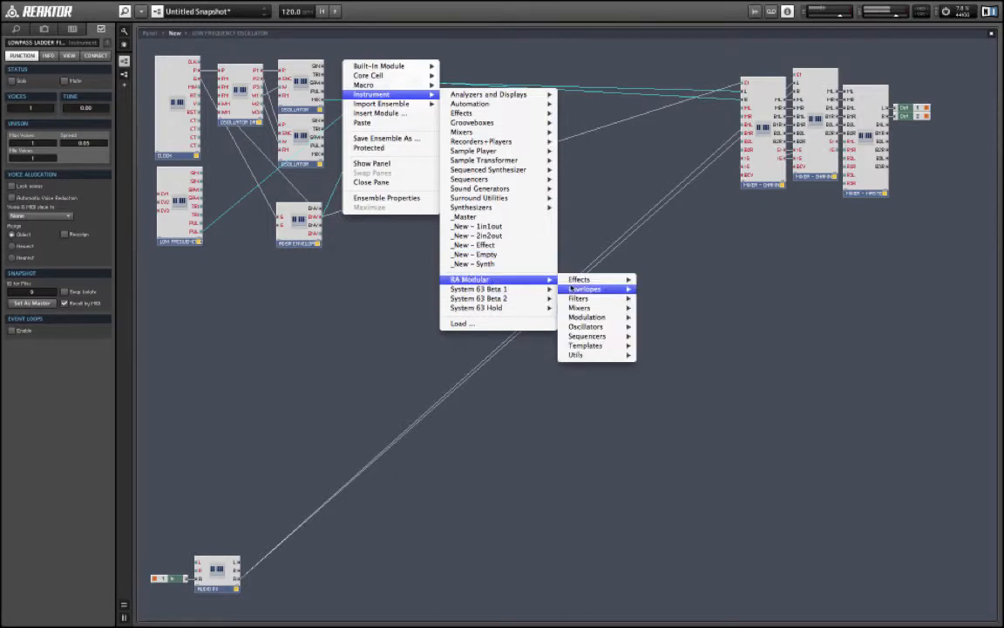
mouse_move(621, 308)
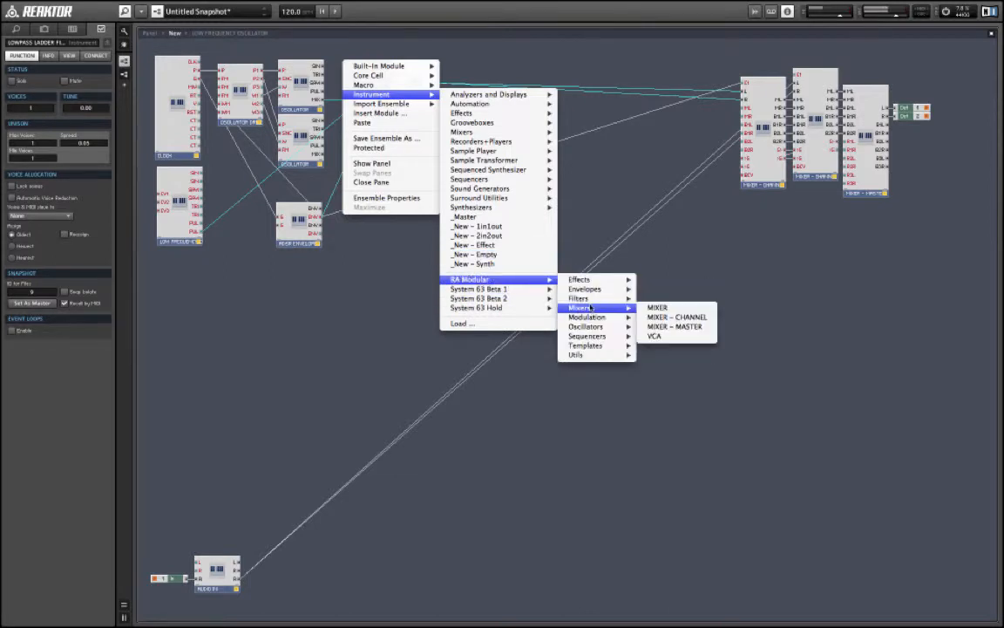
click(663, 308)
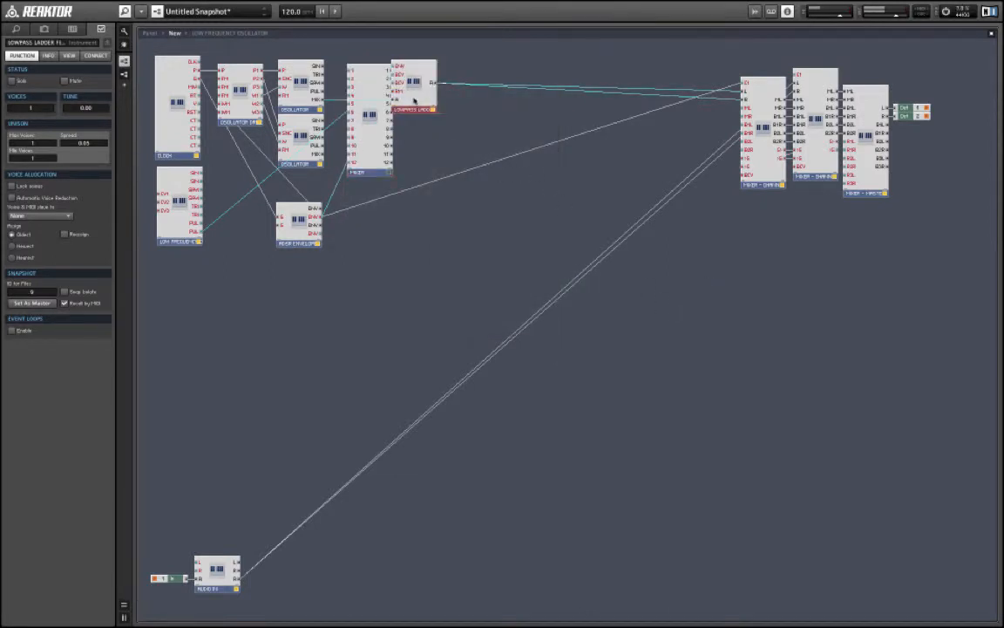
drag(416, 102, 448, 105)
drag(349, 158, 347, 154)
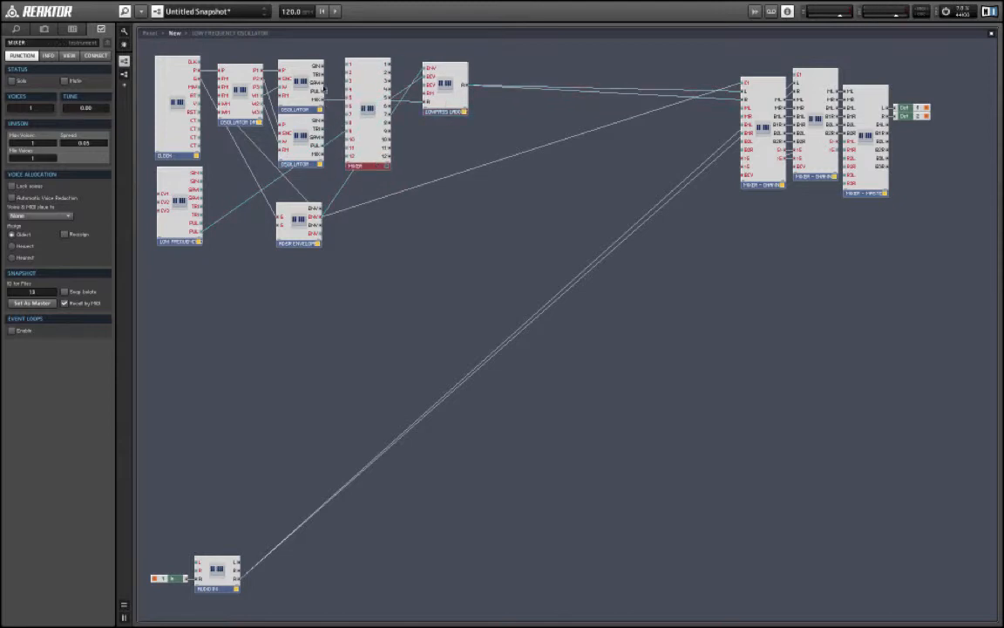
- Patch both oscillators' MIX outputs into mixer inputs 1 and 2 and the mixer into the lowpass filter's audio input
drag(323, 100, 347, 64)
drag(321, 155, 347, 77)
key(F6)
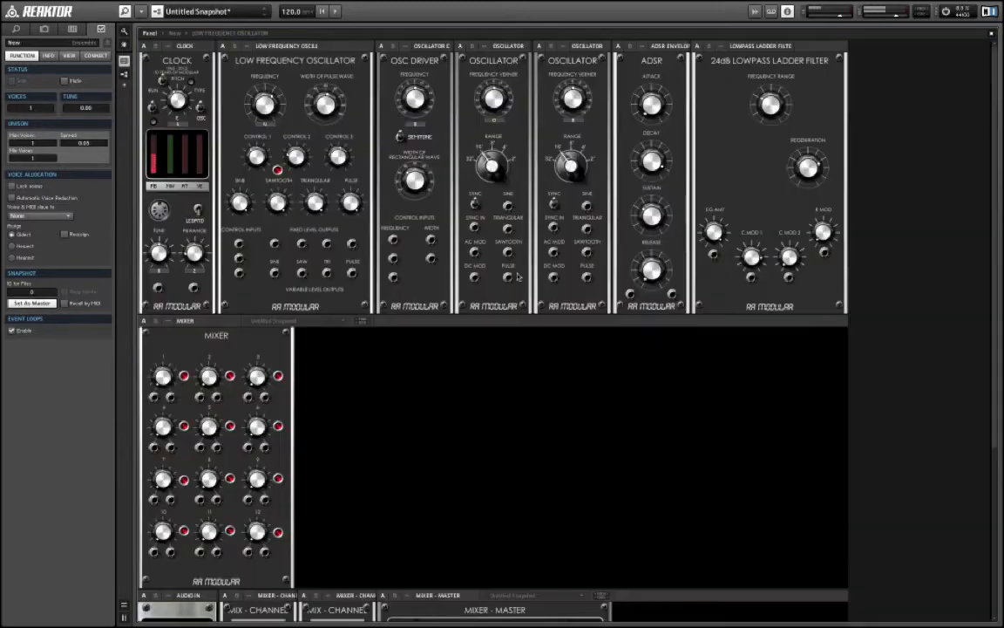
- Place the MIXER panel in the same row as AUDIO IN, and toggle channel 1's button and adjust its level
drag(204, 324, 160, 335)
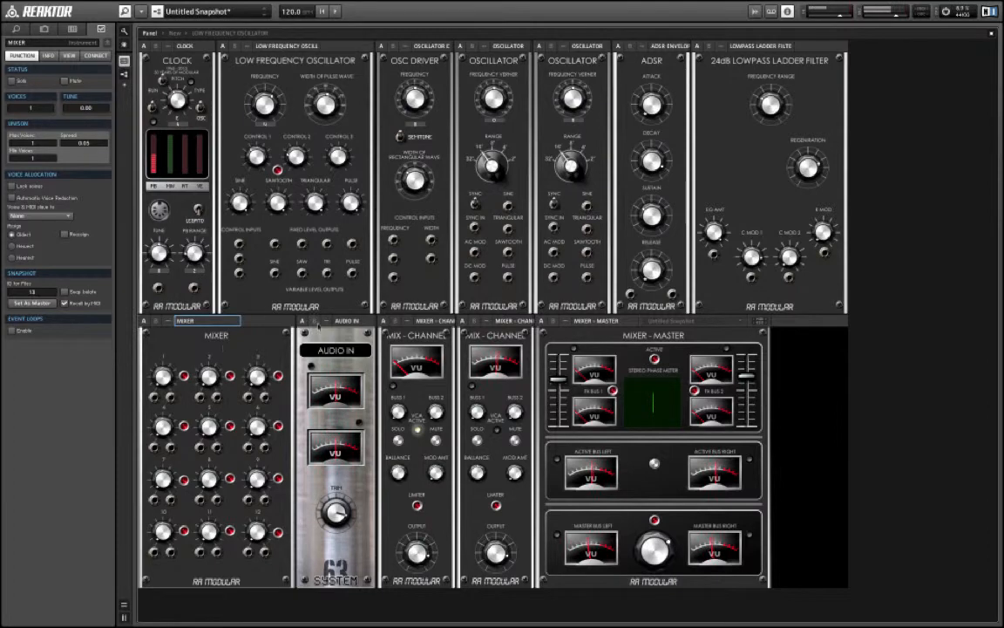
click(184, 376)
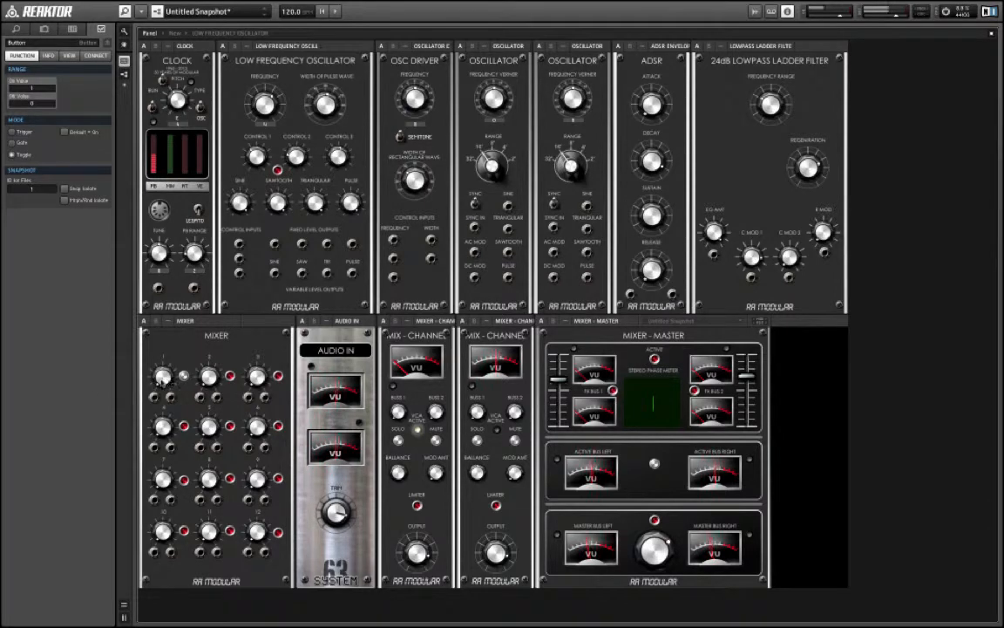
click(161, 379)
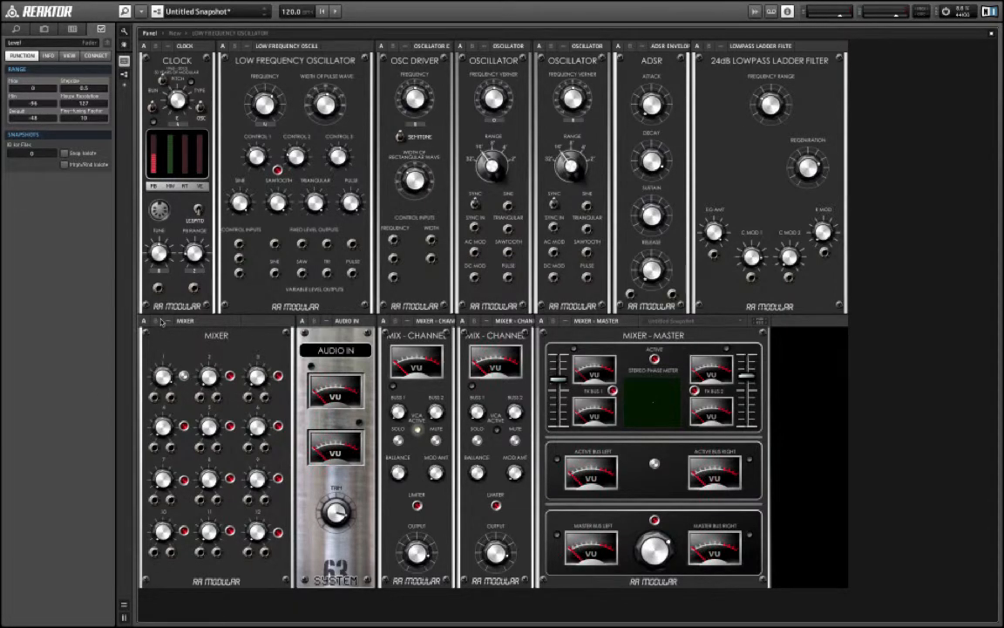
- Adjust mixer channel 2's level and the second oscillator's RANGE, and reopen the ensemble structure
click(208, 375)
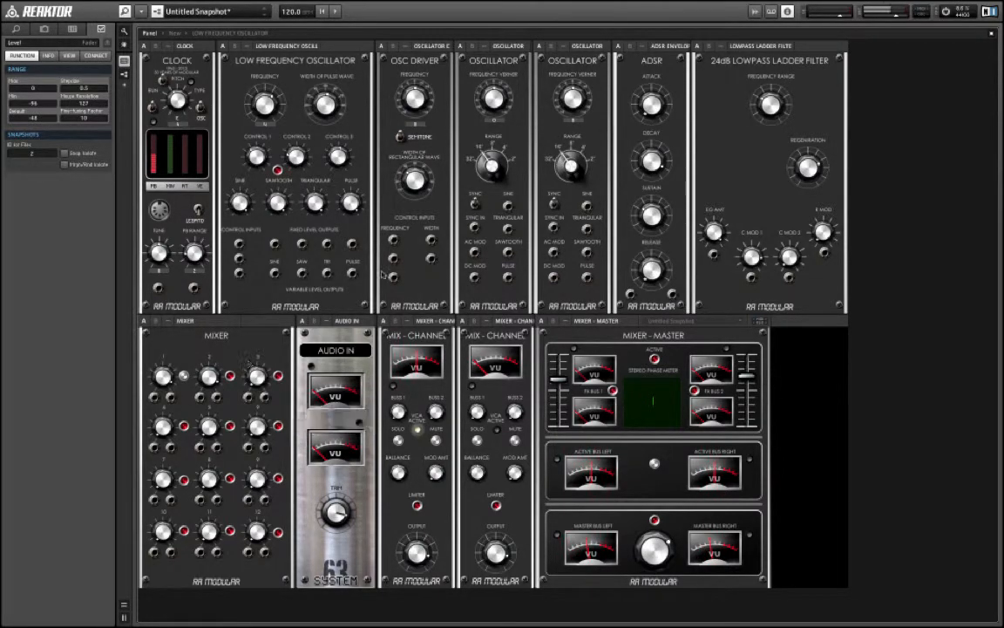
click(565, 156)
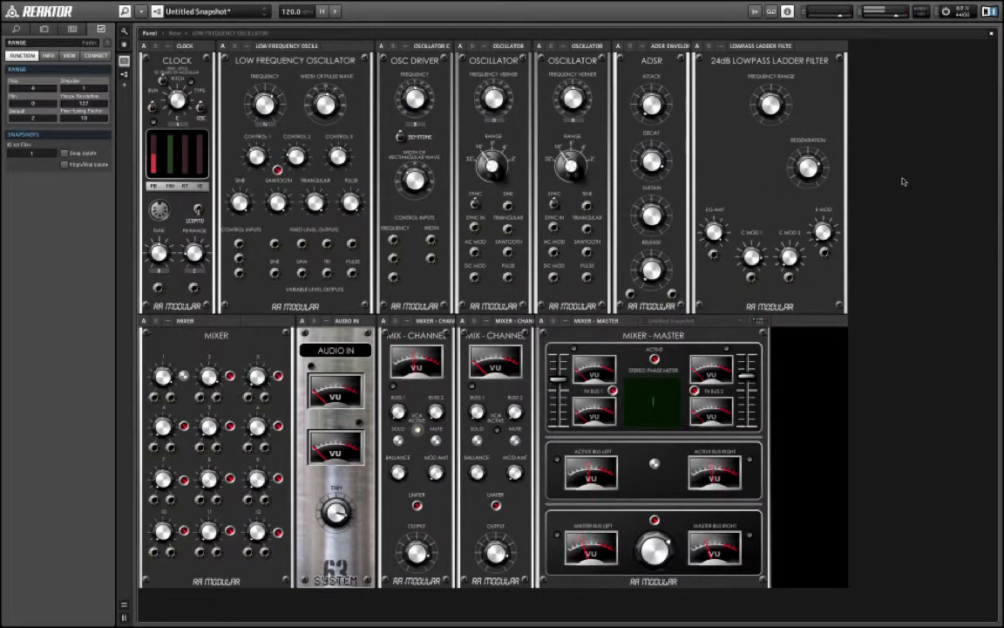
key(F6)
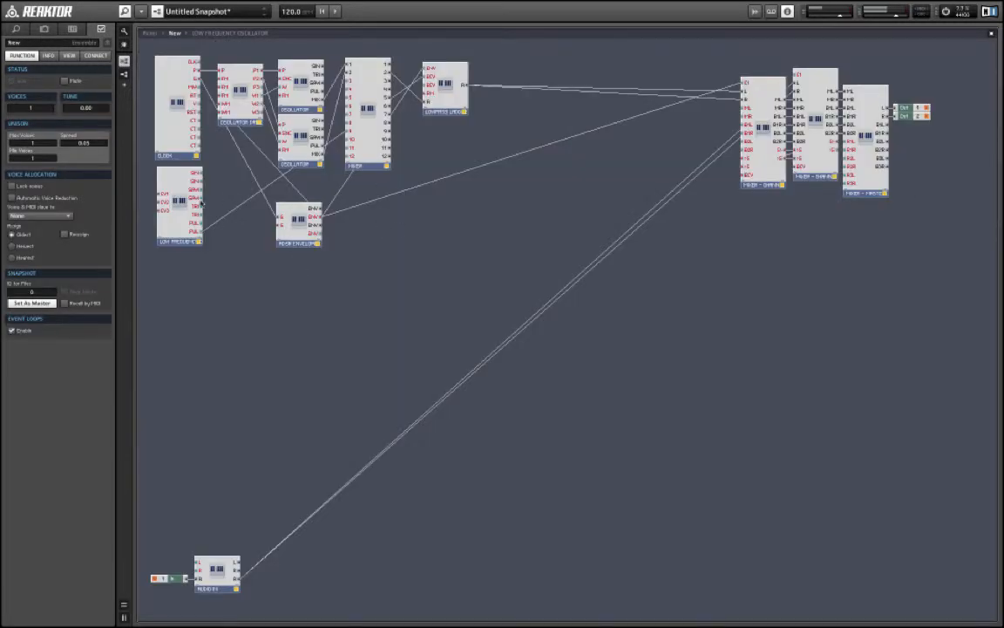
- Patch the LFO's sine output into the second oscillator's FM input and adjust the LFO's FREQUENCY and SINE level
drag(219, 173, 426, 77)
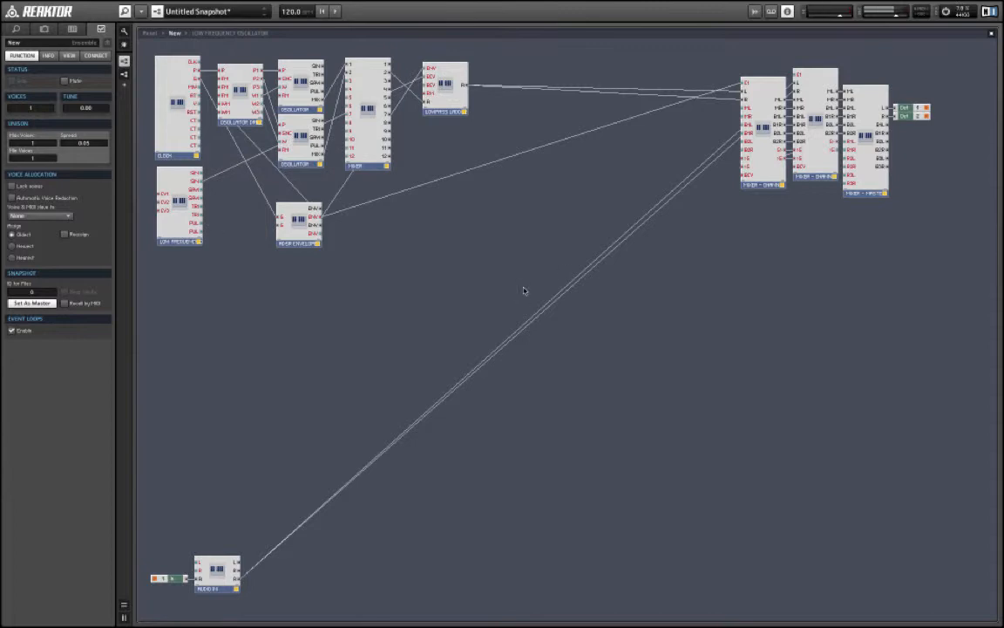
key(F6)
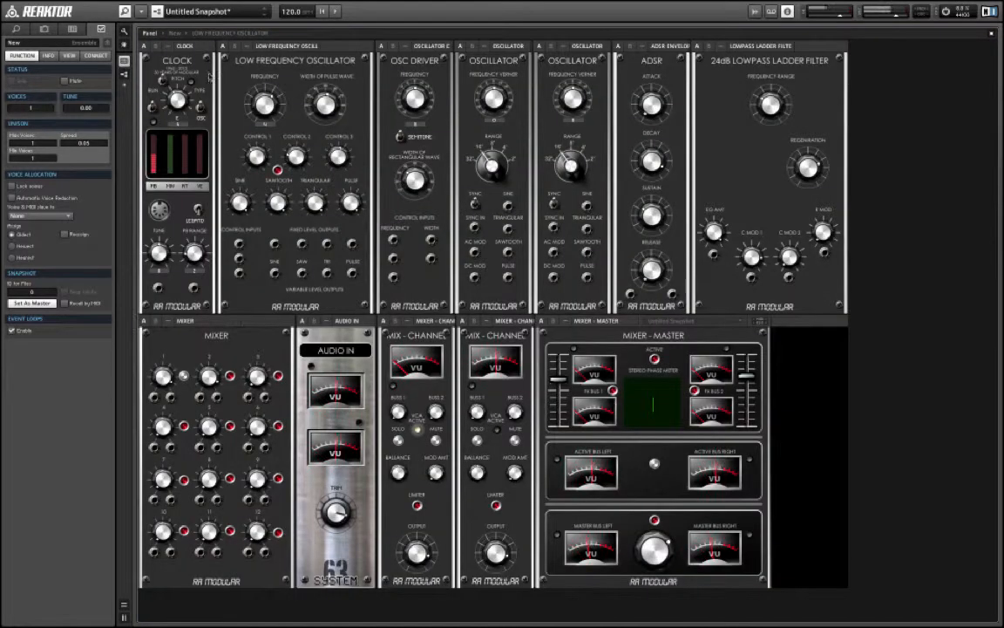
drag(264, 105, 264, 145)
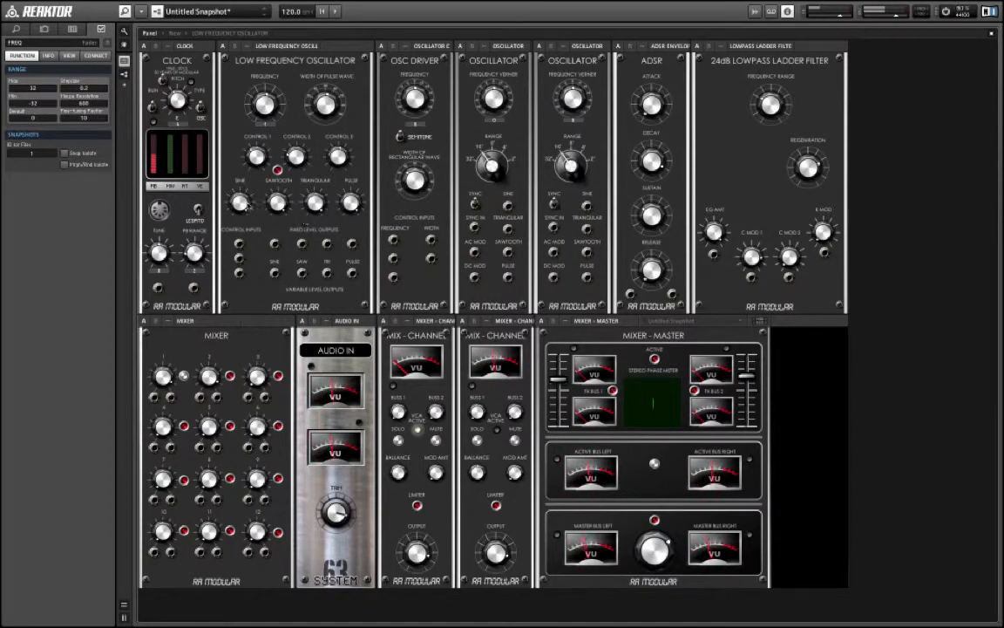
click(246, 205)
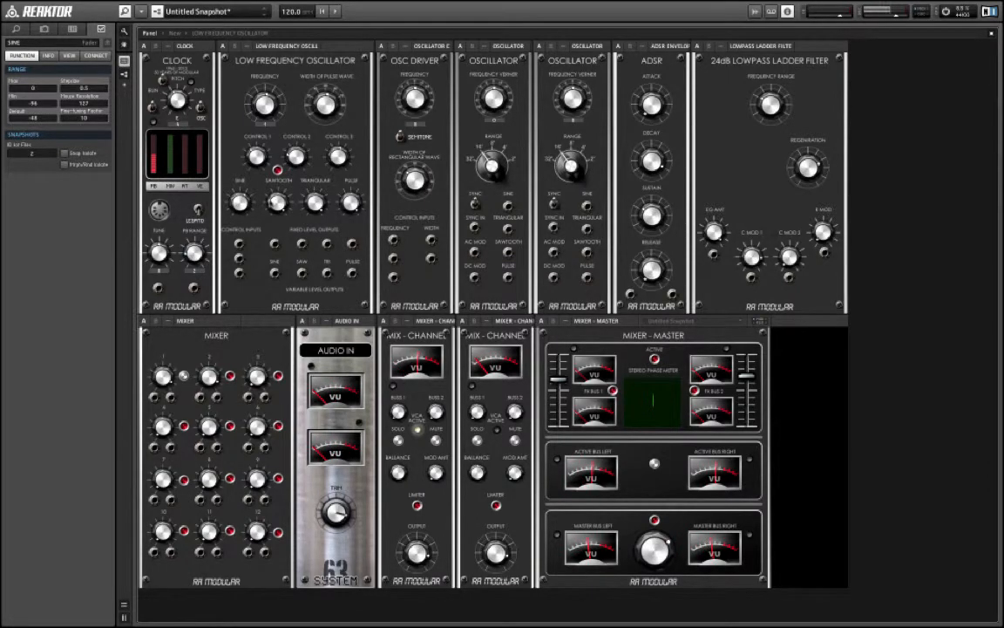
- Adjust the lowpass filter's FREQUENCY RANGE, and move the ADSR ENVELOPE module beneath the oscillator driver in the structure
click(771, 109)
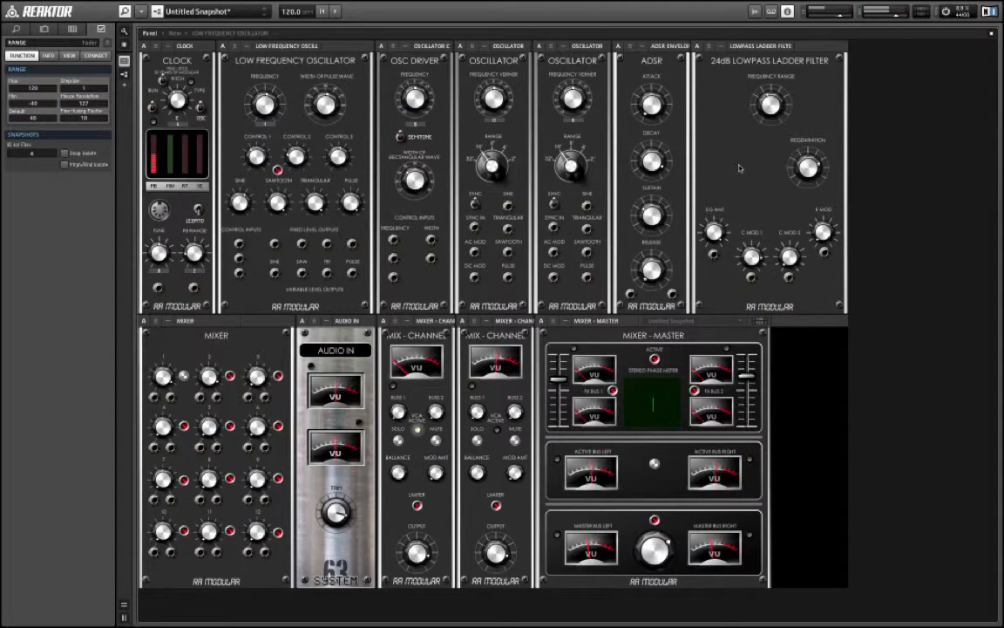
click(542, 45)
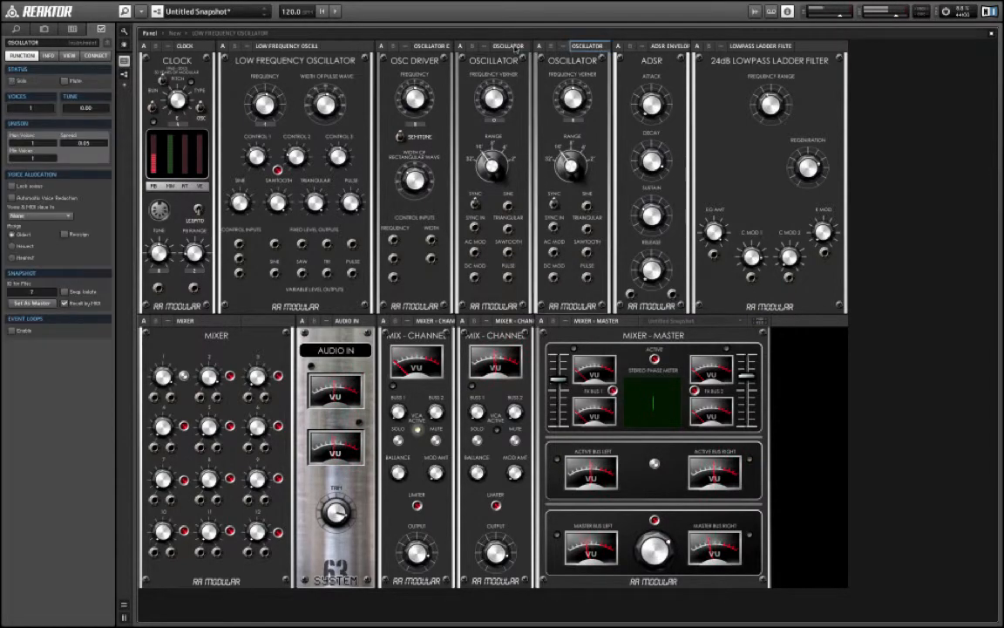
click(515, 46)
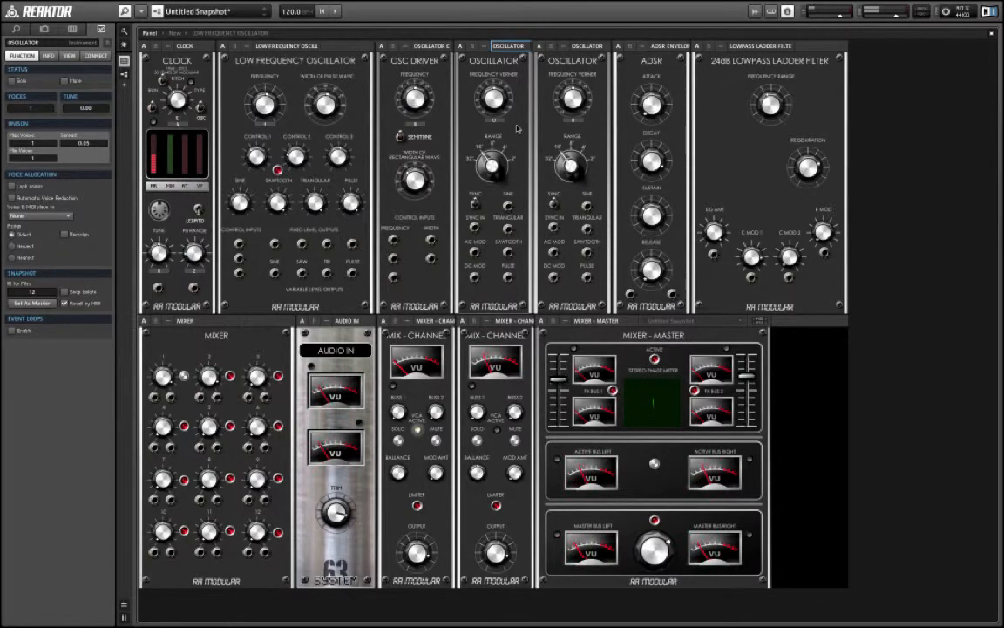
double_click(931, 129)
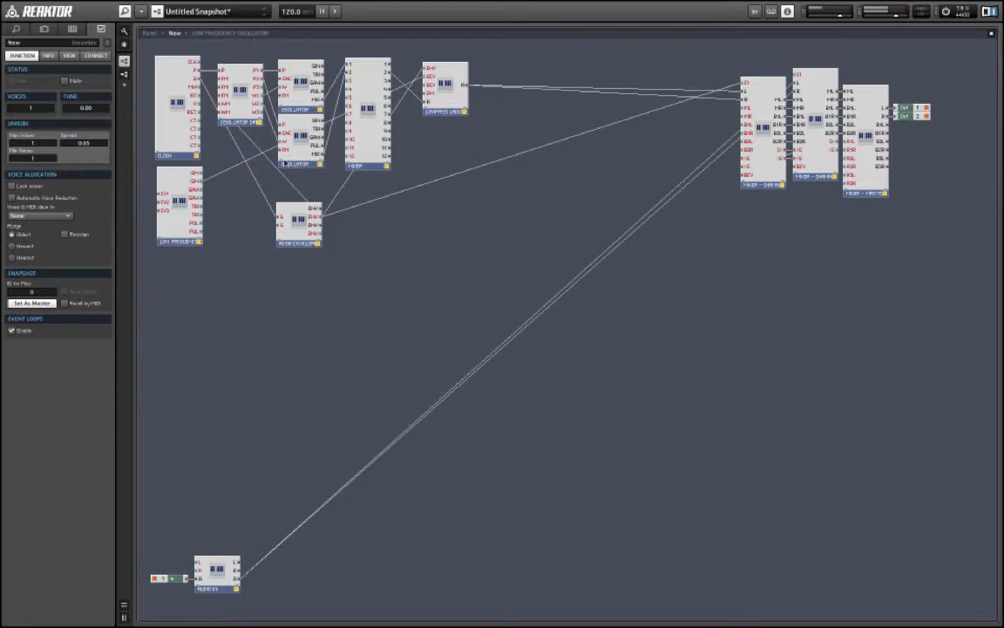
drag(288, 237, 229, 228)
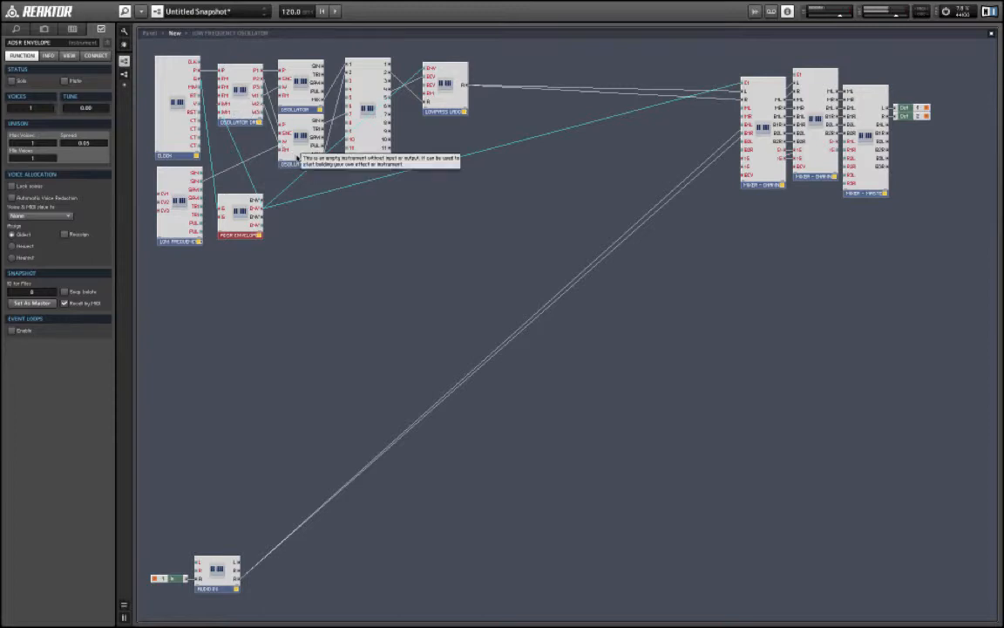
- Switch the CLOCK panel's gate mode to MONO and adjust the ADSR's RELEASE
double_click(677, 372)
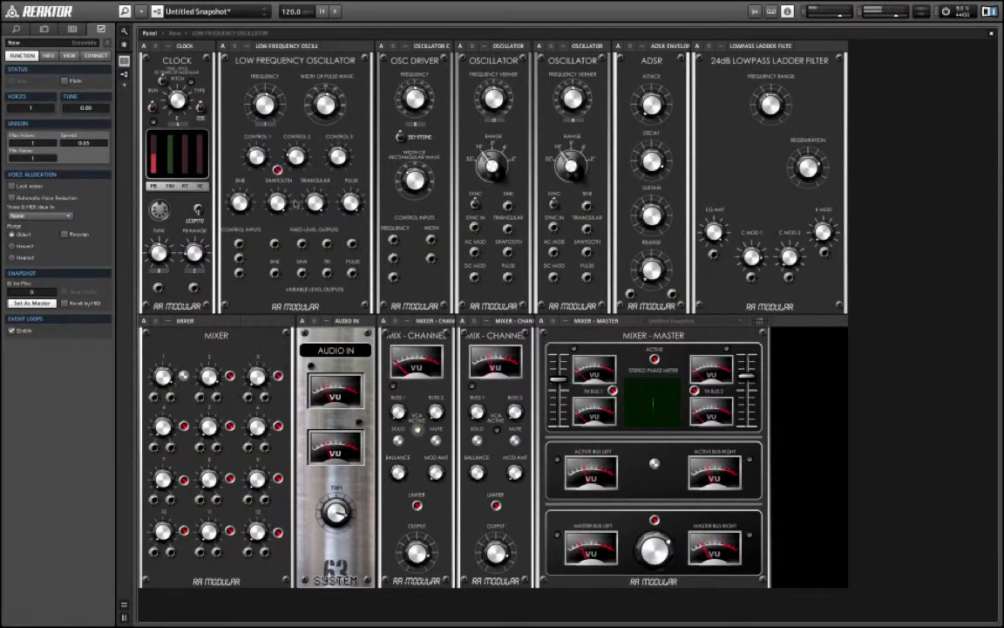
click(198, 211)
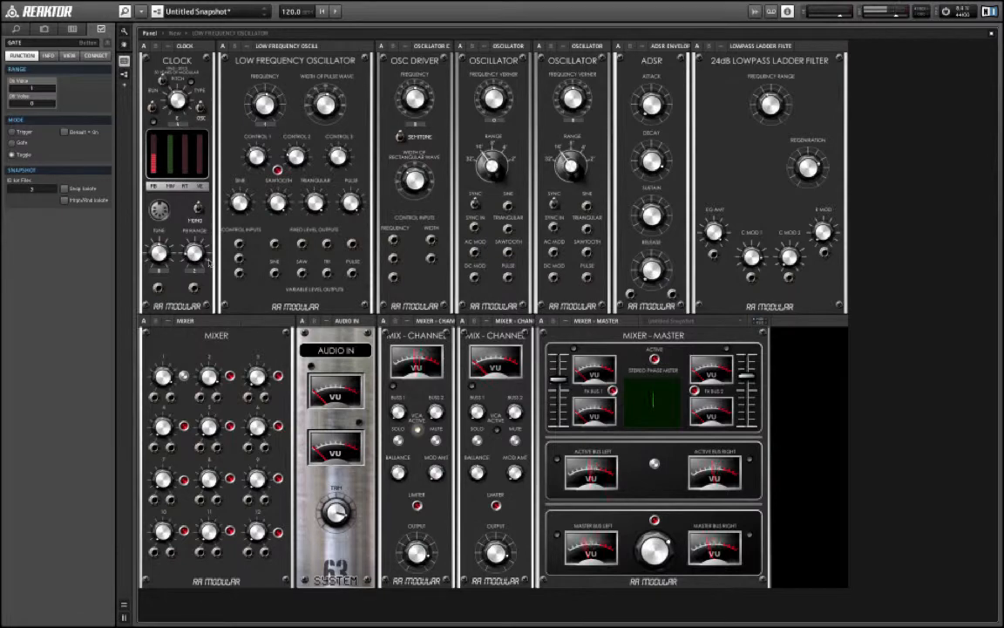
click(651, 267)
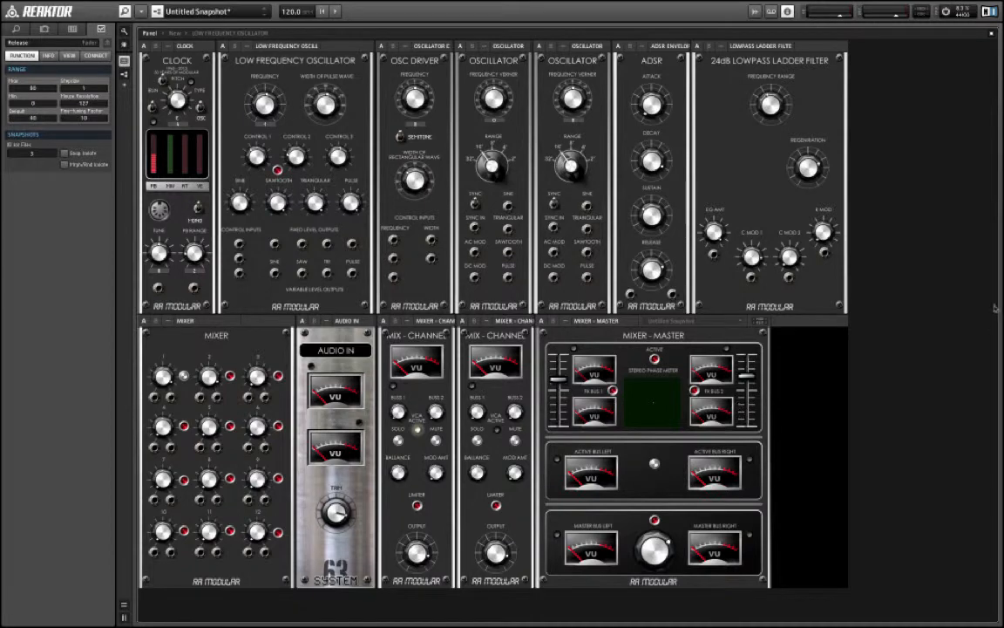
- Check the MIXER - MASTER module's outputs in the structure, and toggle FX BUS 2 and FX BUS 1 on its panel
key(F6)
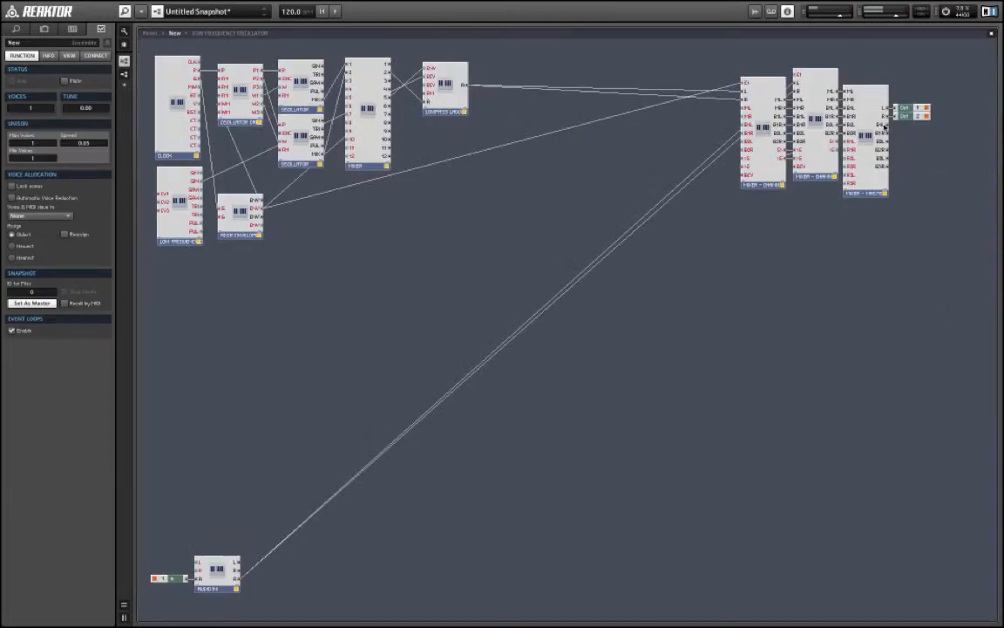
key(F6)
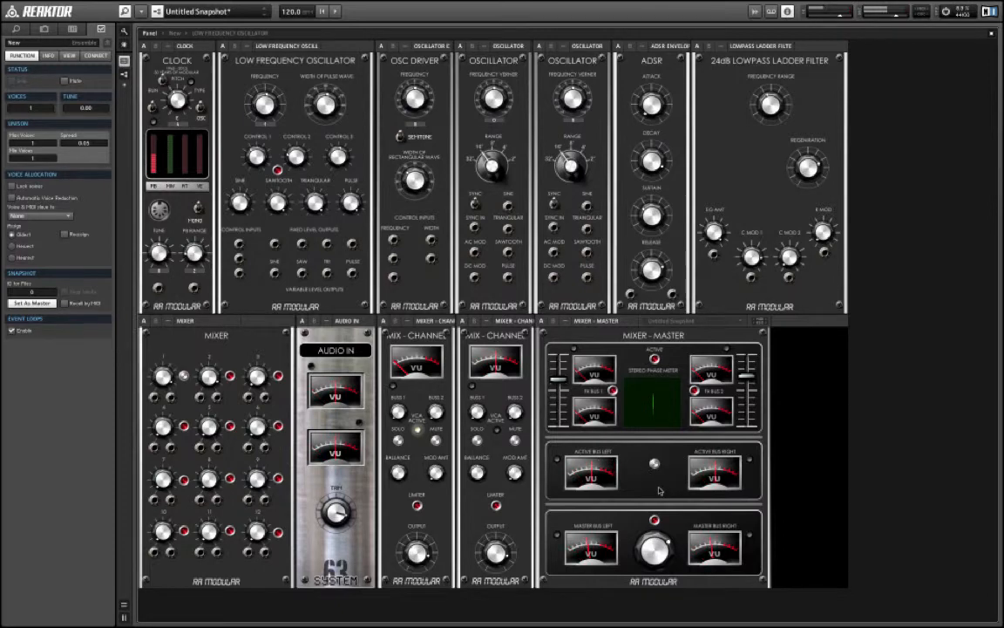
click(695, 390)
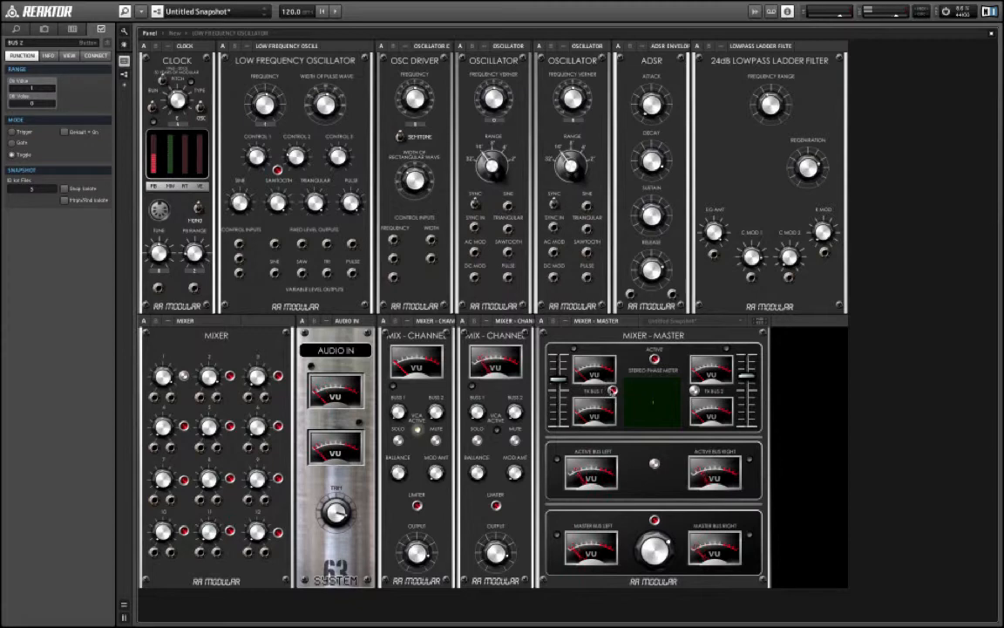
click(613, 390)
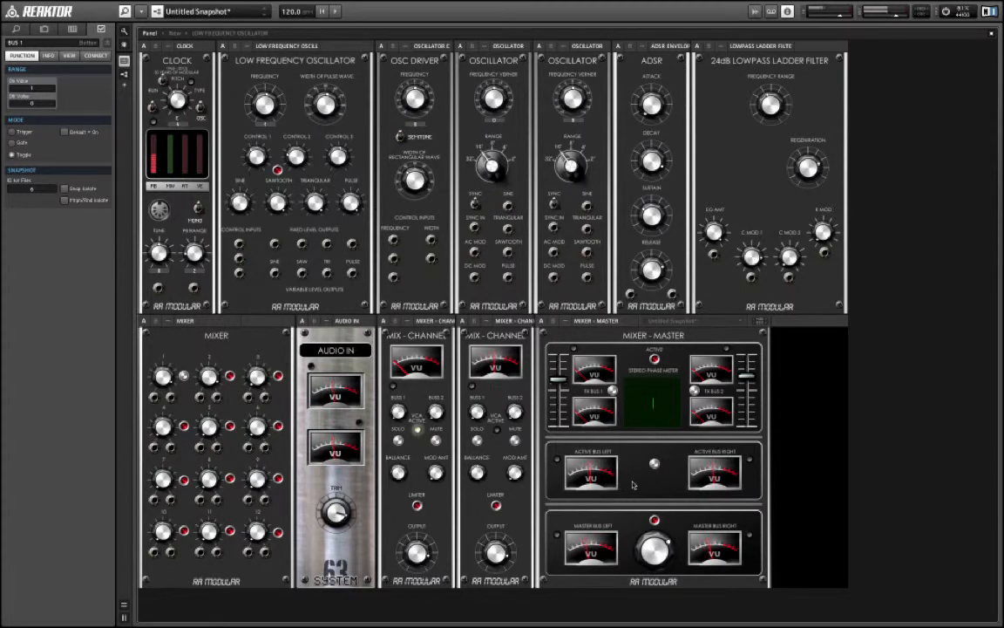
- Insert the CHORUS from the RA Modular Effects collection beside the MIXER - MASTER and patch it into the bus 1 effects loop
double_click(923, 340)
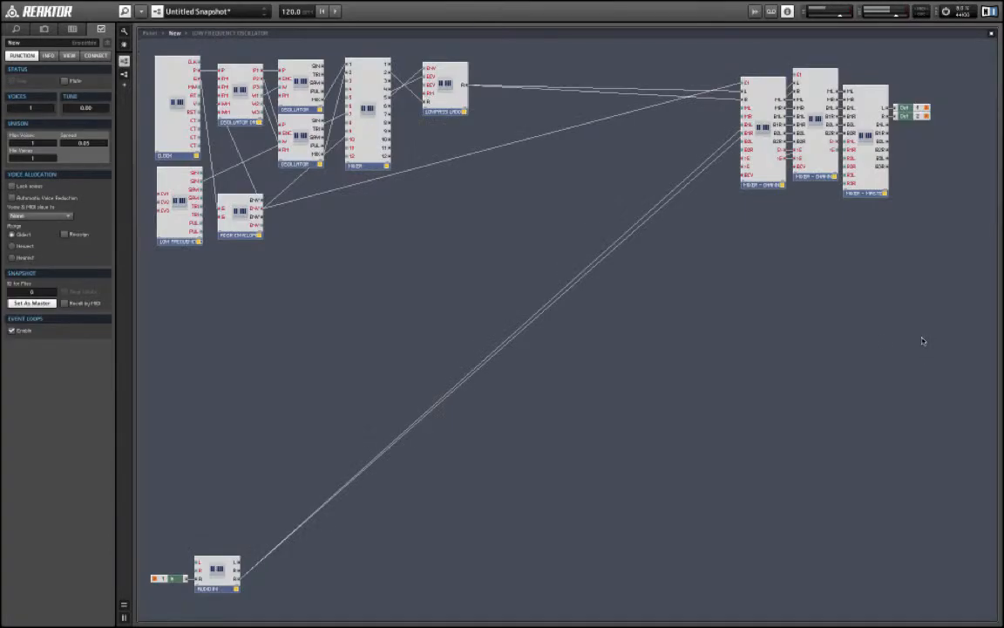
right_click(905, 129)
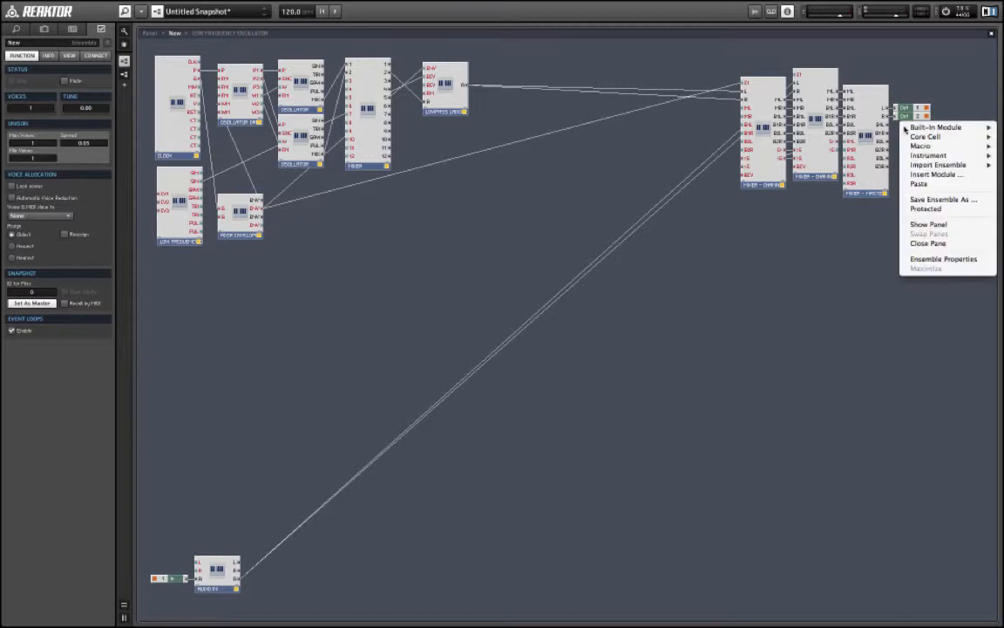
mouse_move(907, 156)
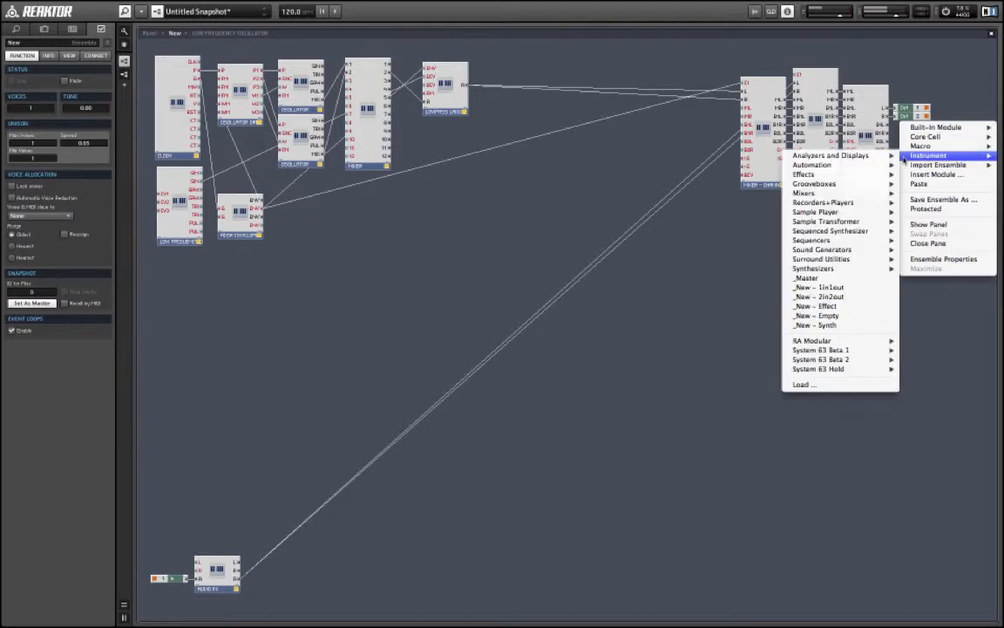
mouse_move(844, 342)
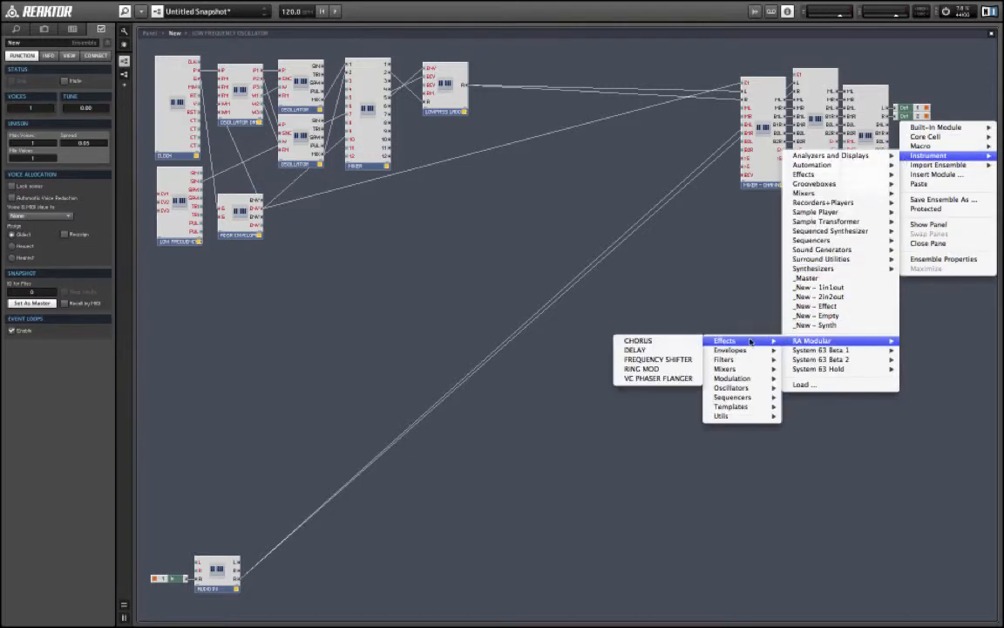
click(685, 342)
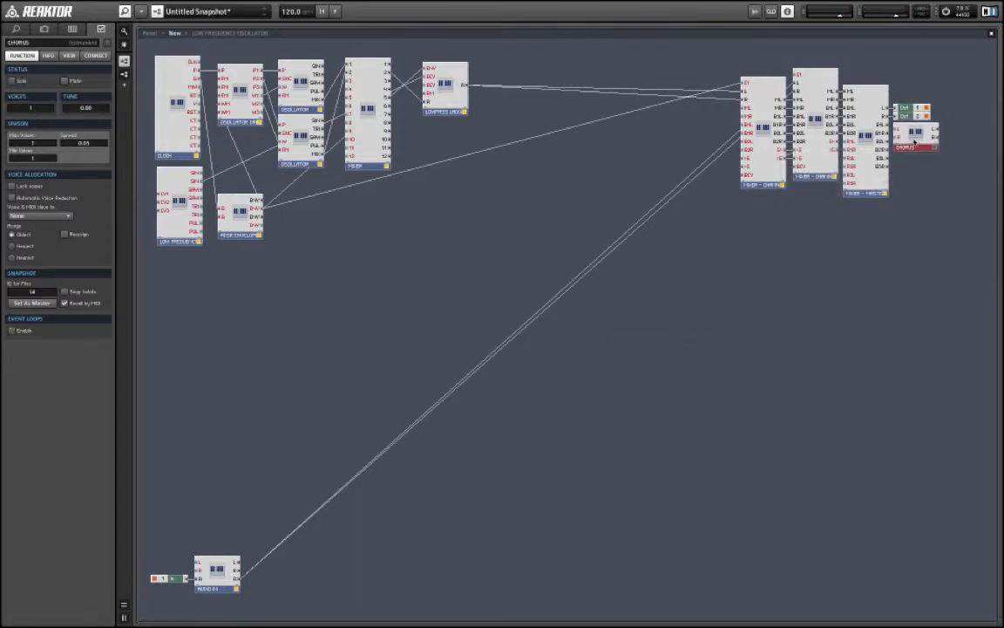
drag(915, 141, 914, 139)
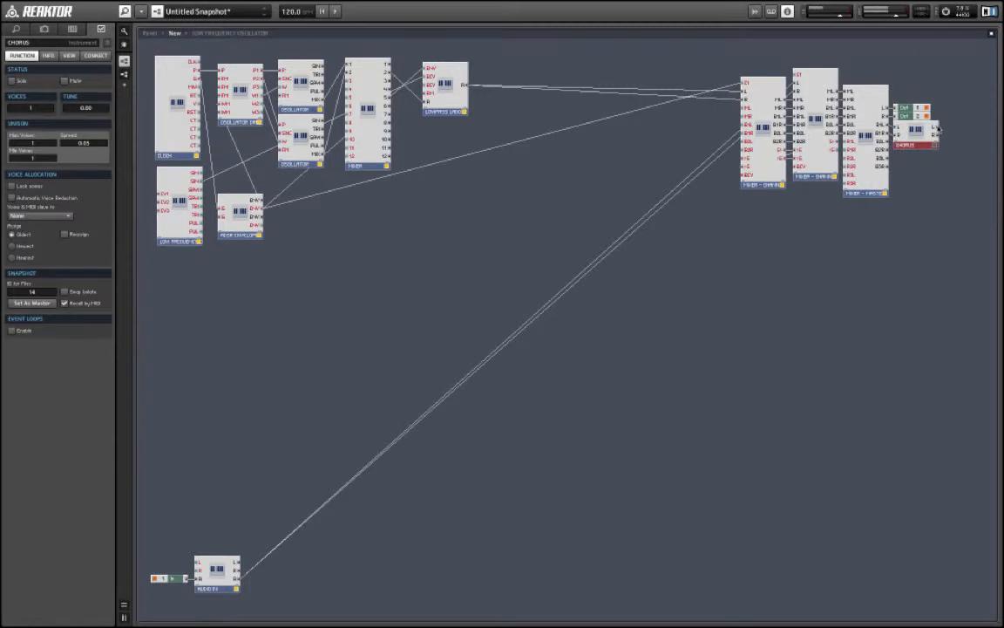
drag(938, 127, 851, 142)
double_click(822, 283)
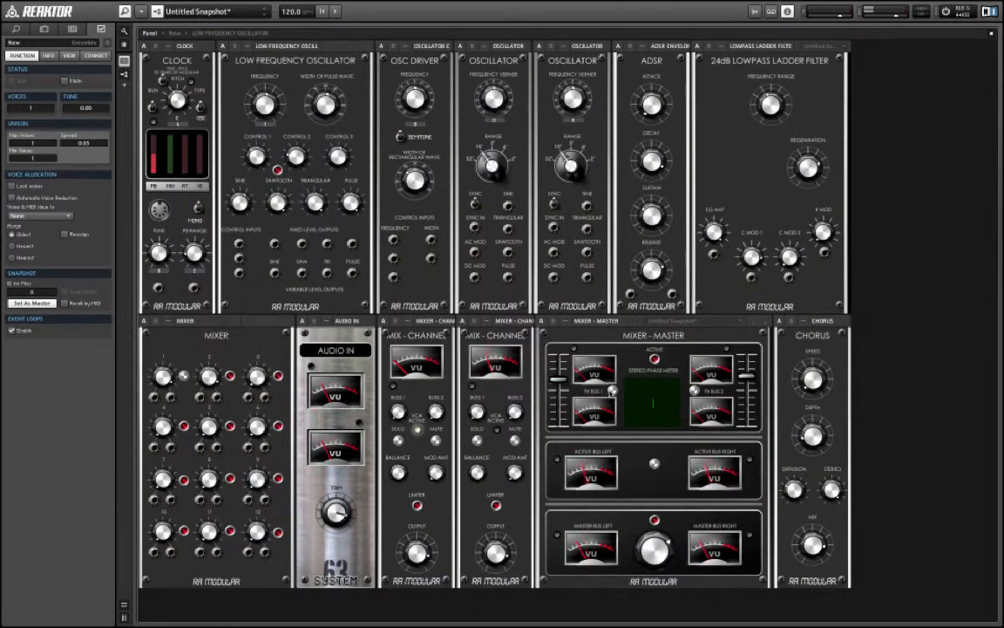
- Toggle FX BUS 1 on the master mixer, and adjust the first mixer channel's BUS 1 send and the master's bus 1 fader
click(612, 390)
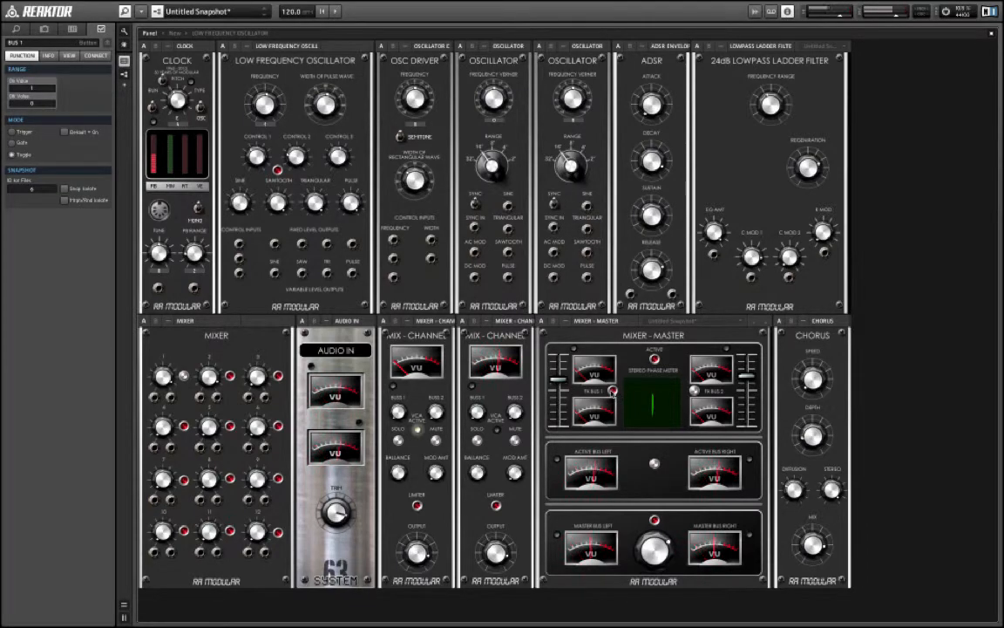
click(398, 411)
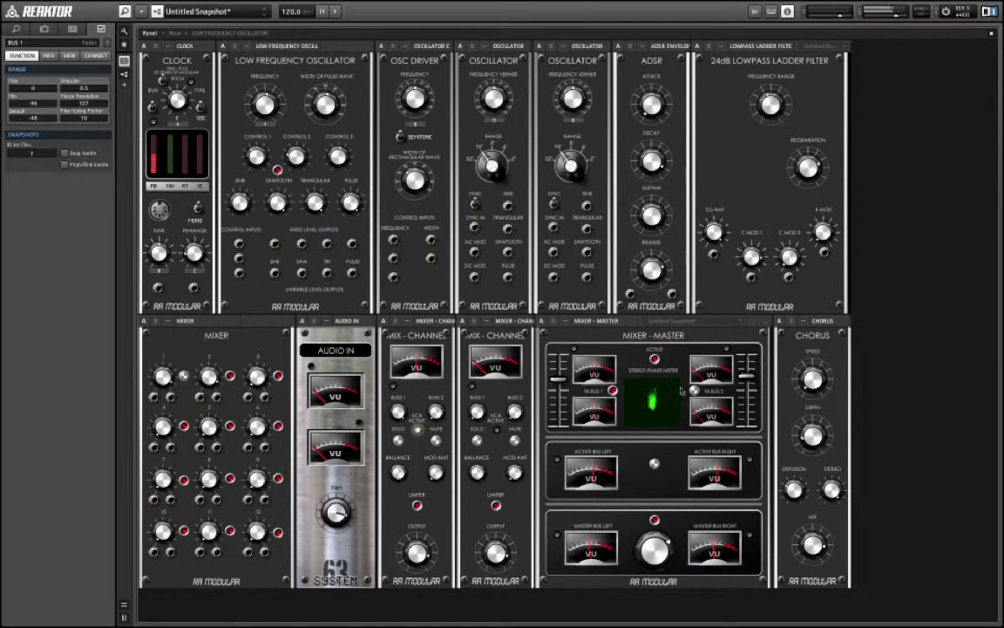
mouse_move(556, 382)
mouse_down()
mouse_move(558, 427)
mouse_move(558, 388)
mouse_up()
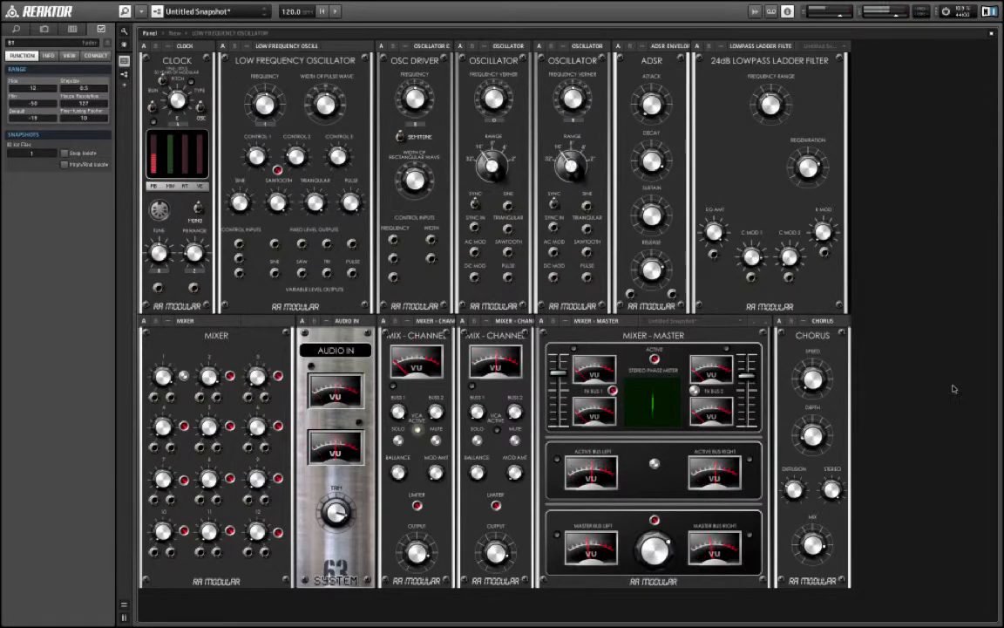
- Insert the DELAY from the RA Modular Effects collection below the CHORUS and patch it into the master mixer's bus 2 effects loop
double_click(934, 354)
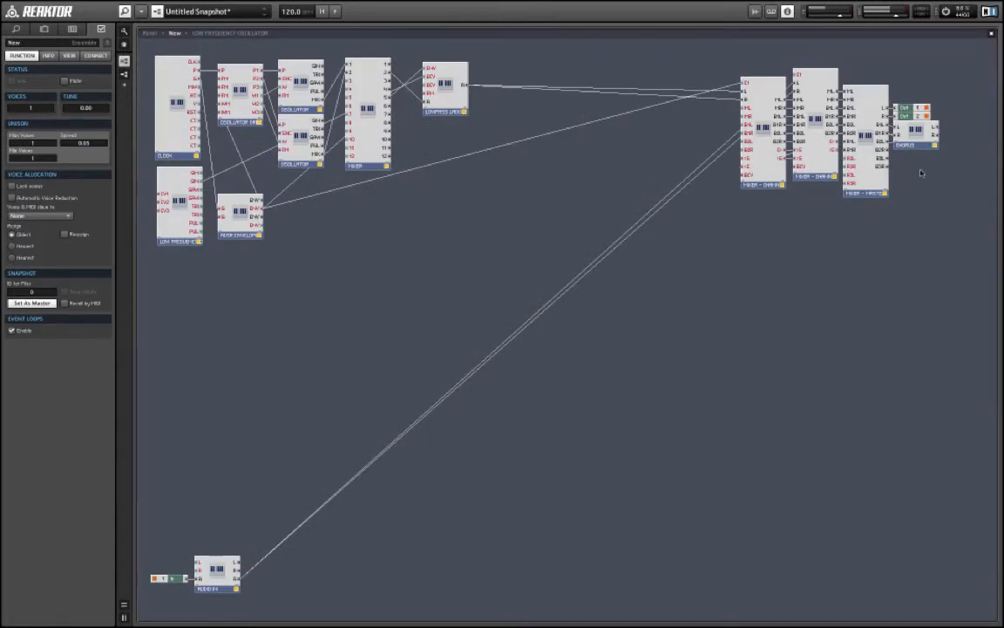
right_click(899, 150)
mouse_move(906, 185)
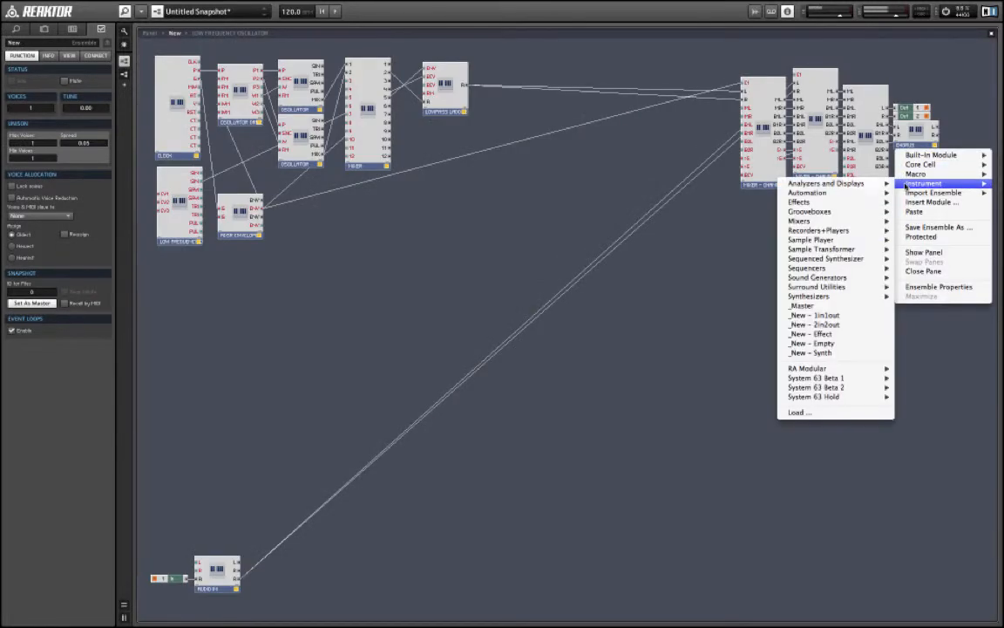
mouse_move(765, 370)
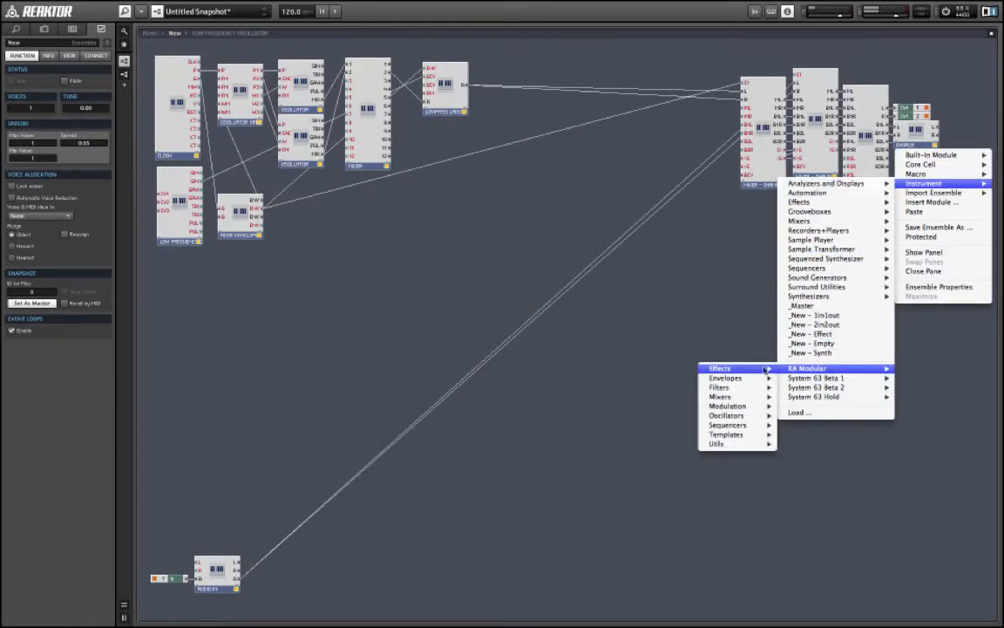
click(661, 379)
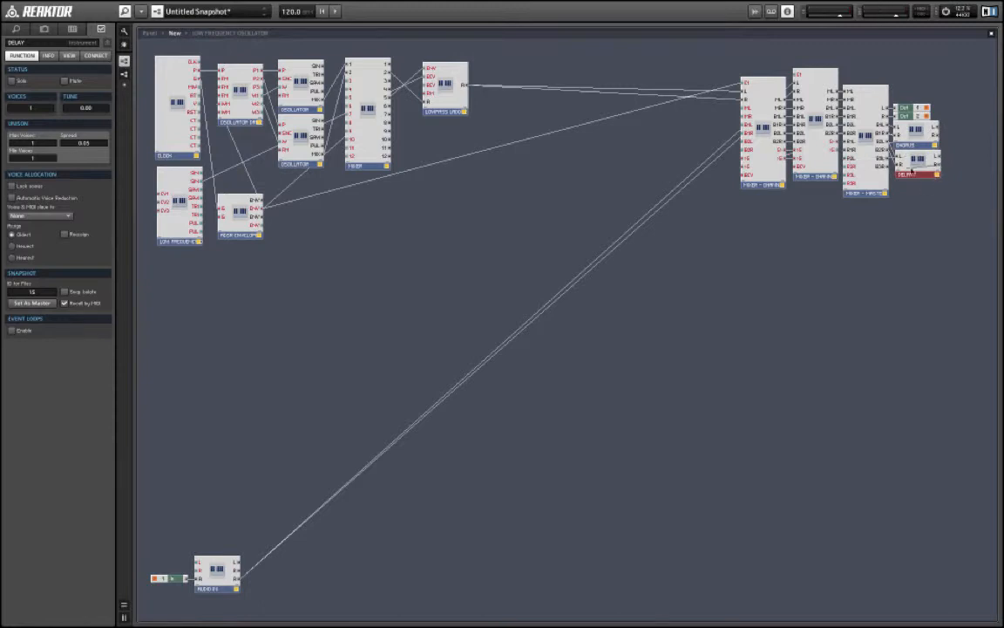
double_click(916, 302)
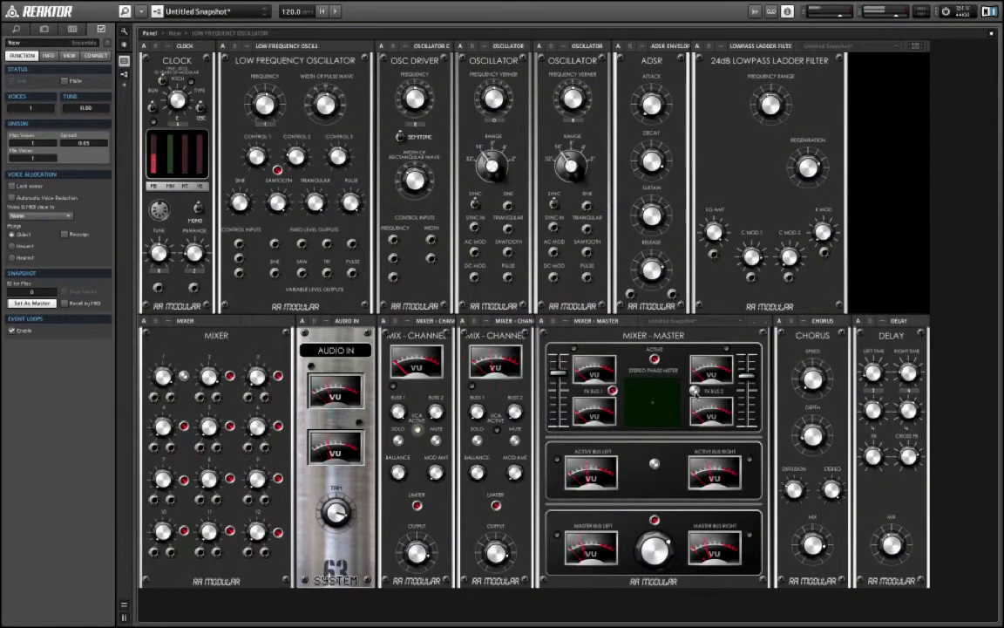
- Toggle FX BUS 2 on the master mixer, and adjust the mixer channel's BUS 2 send and the master's bus 2 fader
click(434, 397)
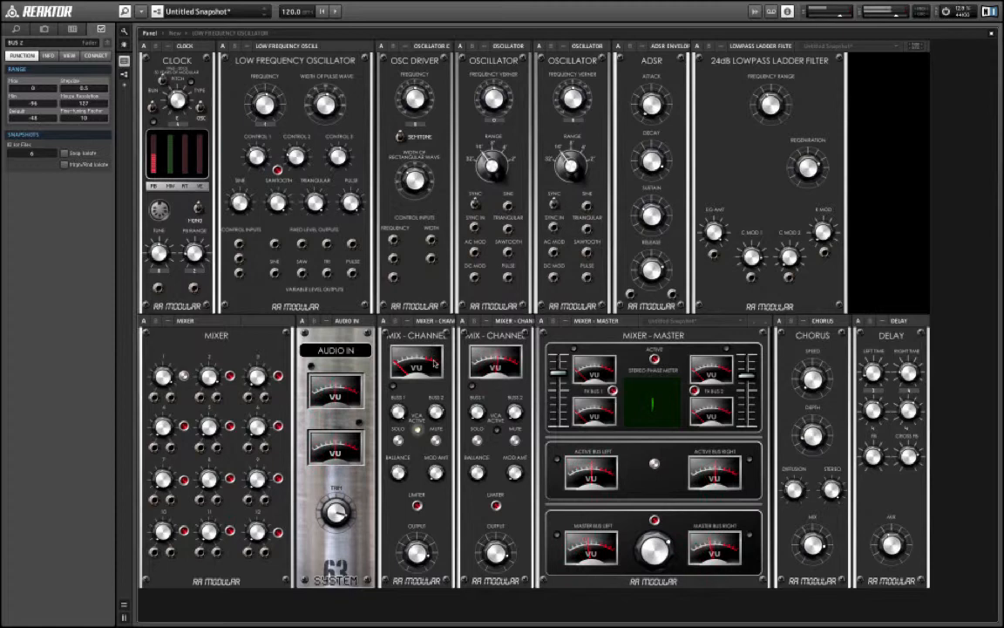
mouse_move(656, 413)
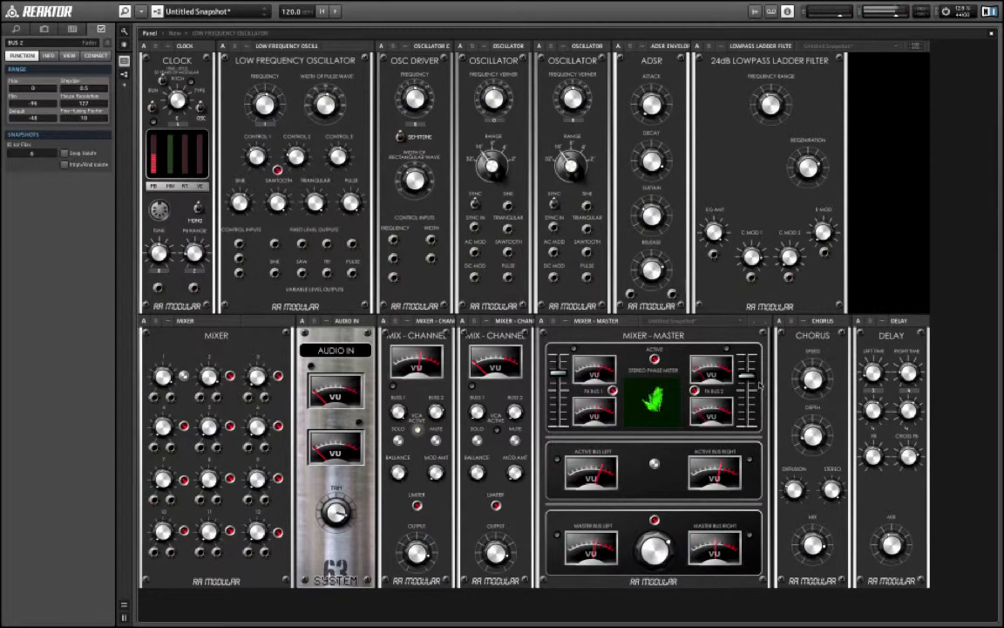
click(720, 407)
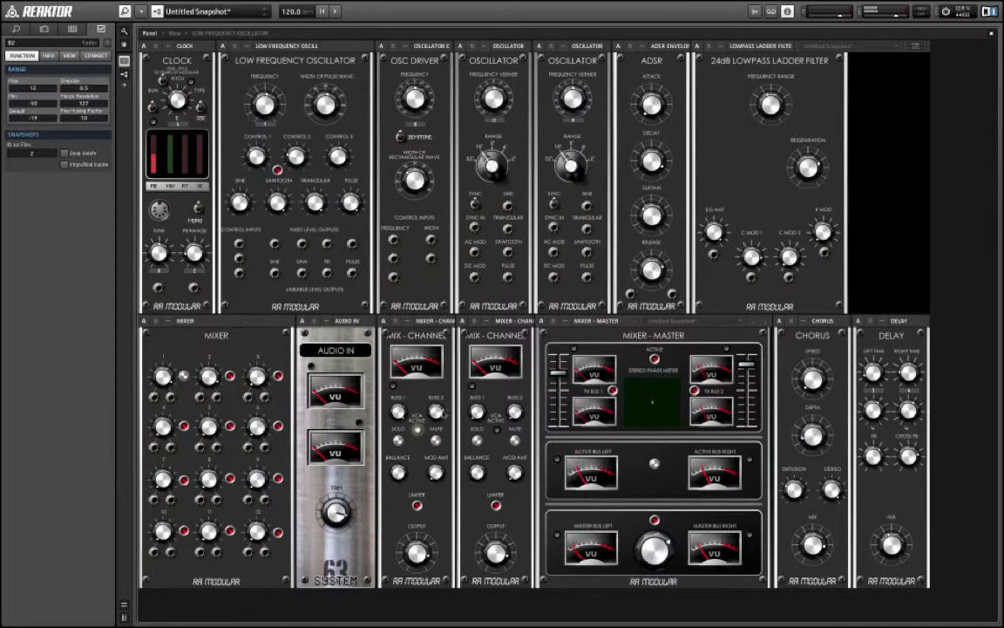
click(522, 412)
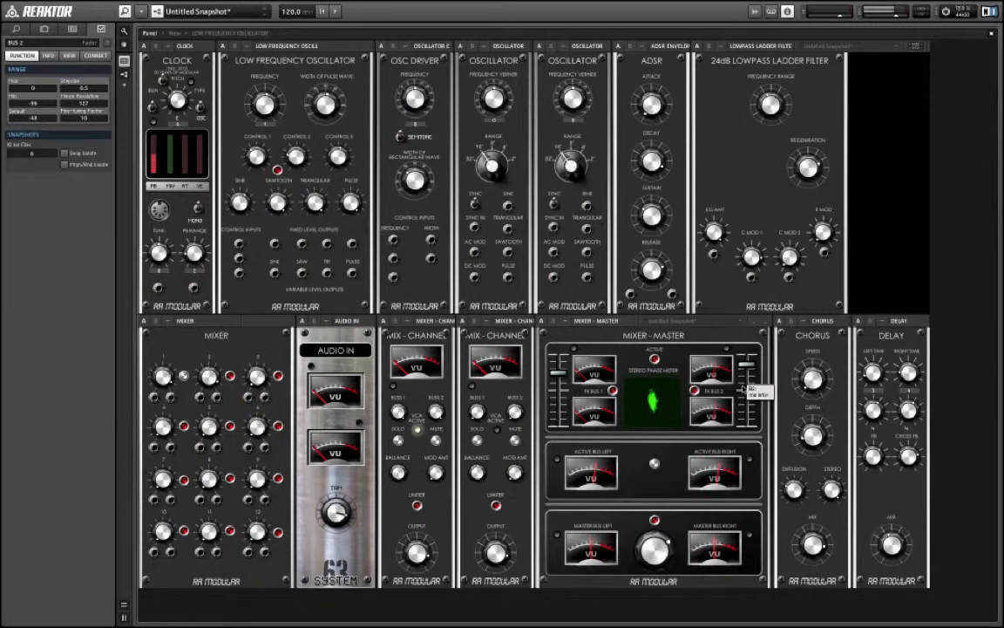
- Lower the master mixer's bus 2 fader, adjust the effect MIX, and toggle the ACTIVE switch
drag(747, 367, 747, 392)
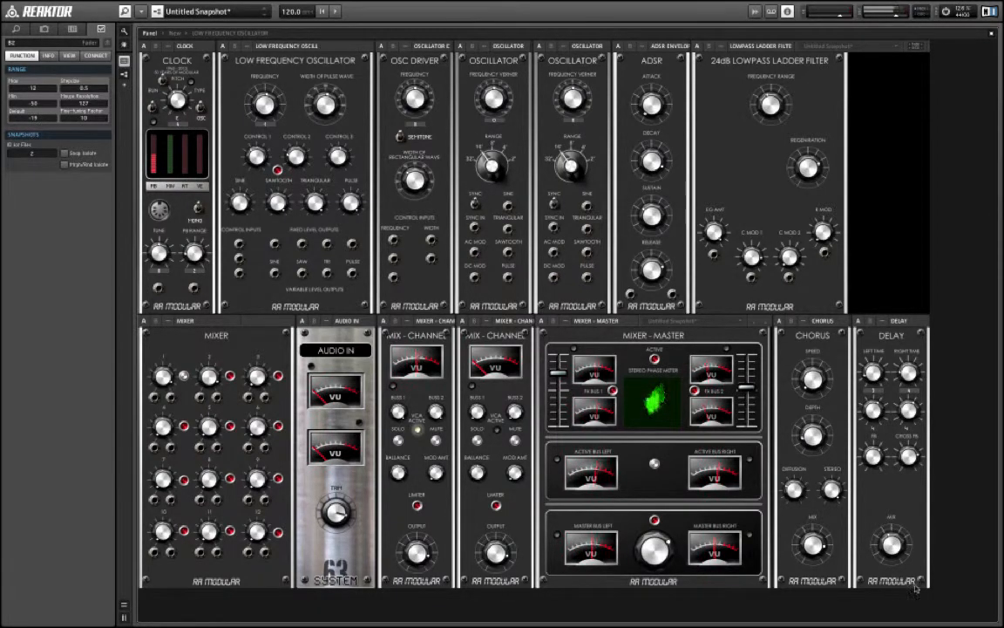
click(815, 544)
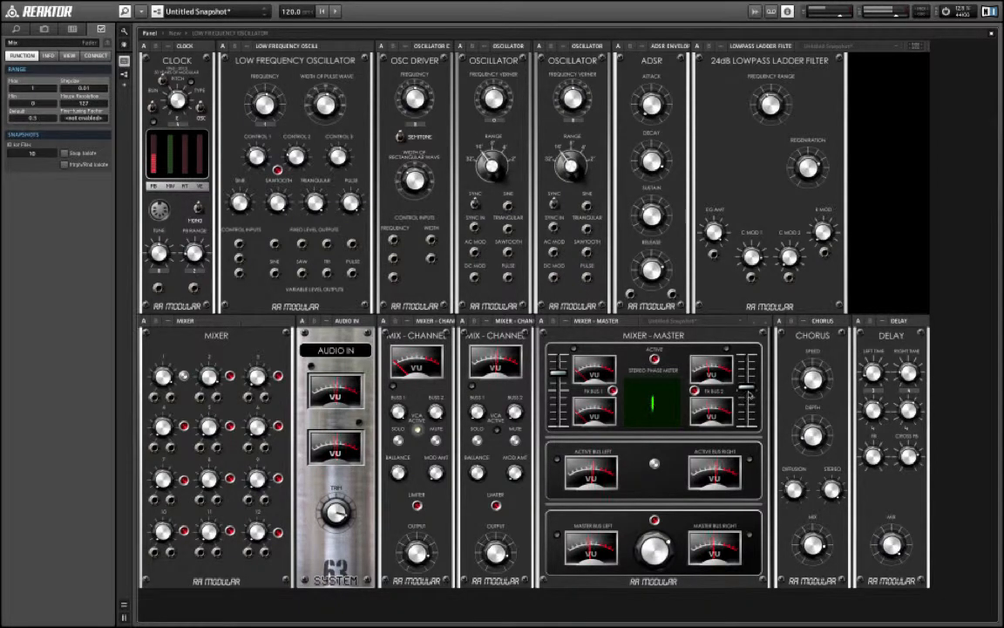
mouse_move(748, 390)
mouse_down()
mouse_move(748, 427)
mouse_move(748, 389)
mouse_up()
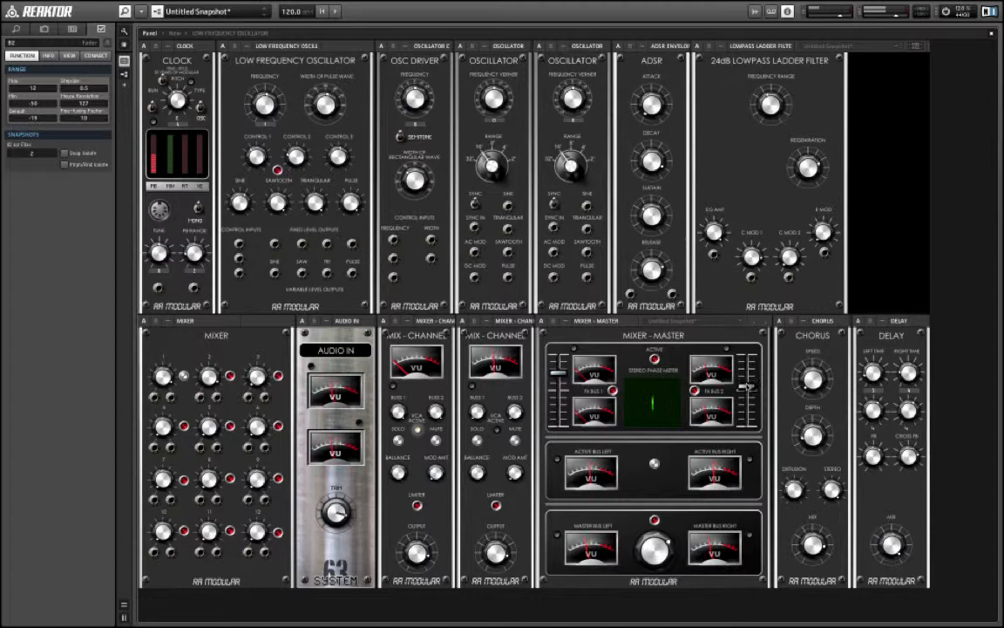
click(654, 358)
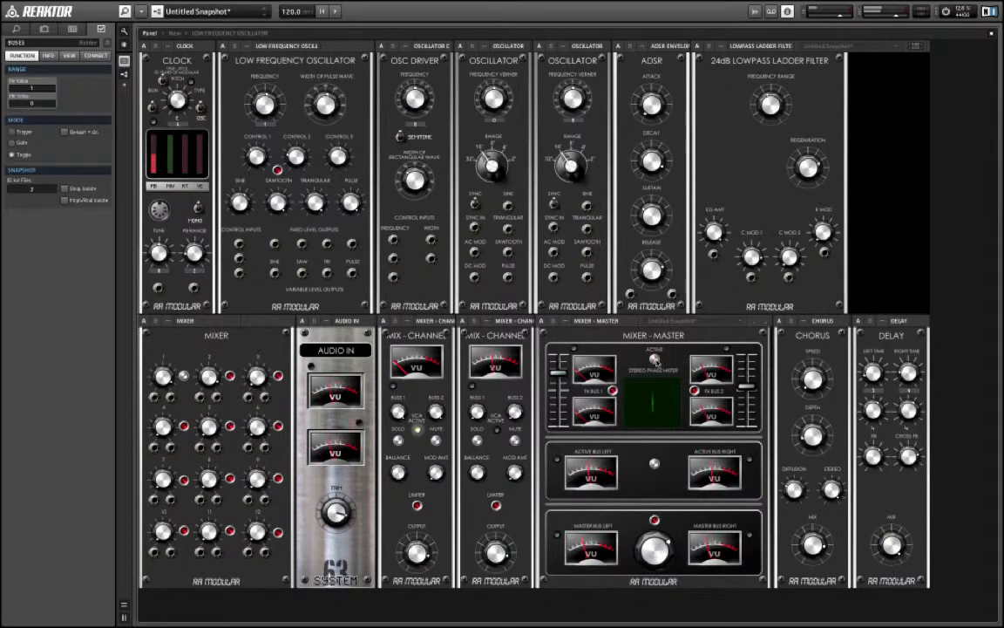
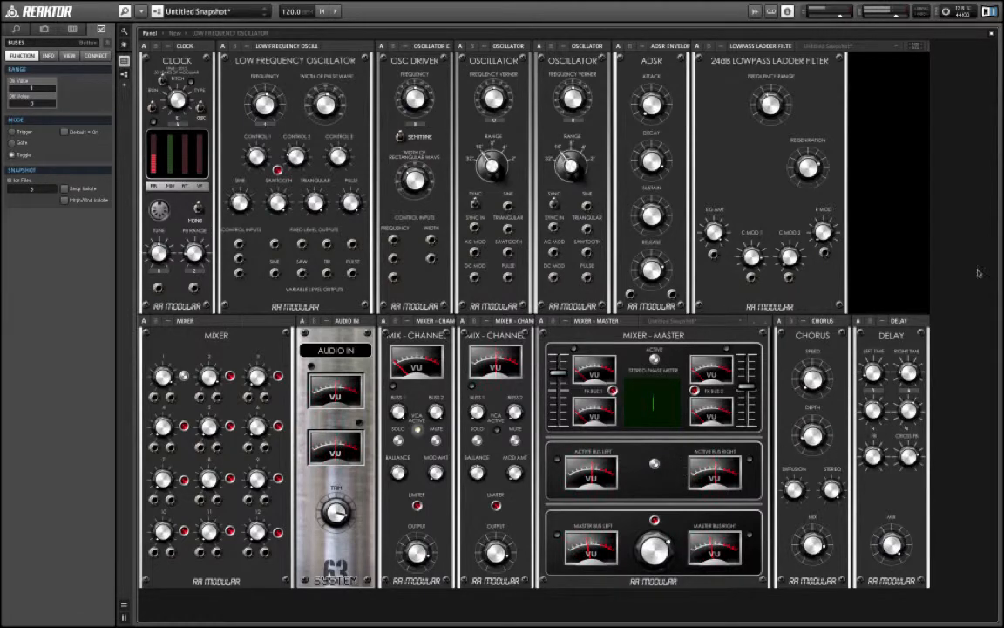
- Make room beside the CLOCK in the structure and insert the SEQUENCER 9663 from the RA Modular Sequencers collection there
click(966, 159)
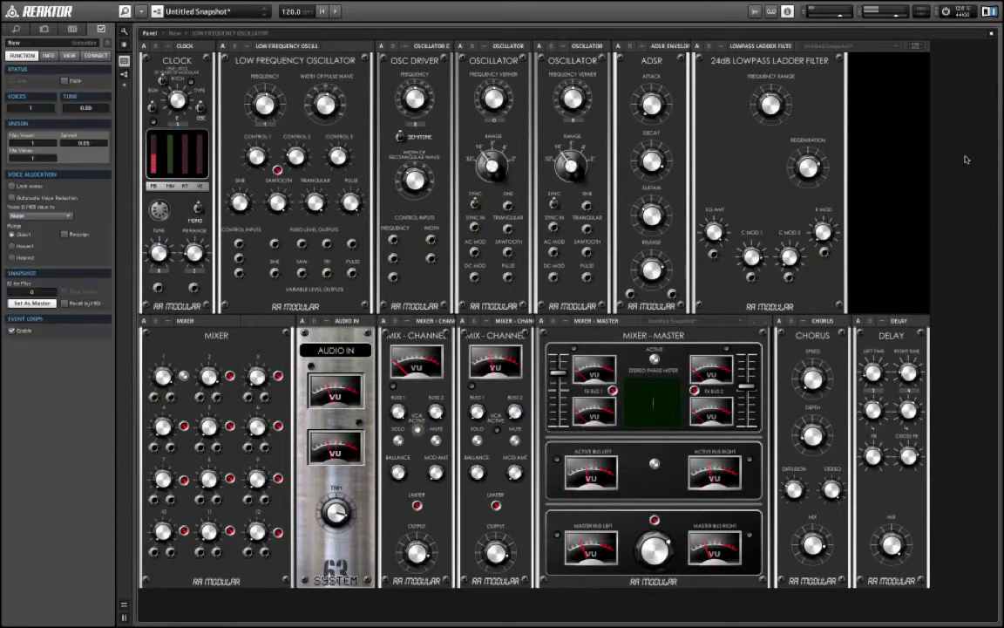
key(ctrl+Tab)
drag(224, 48, 538, 295)
drag(446, 103, 561, 100)
right_click(223, 50)
mouse_move(229, 54)
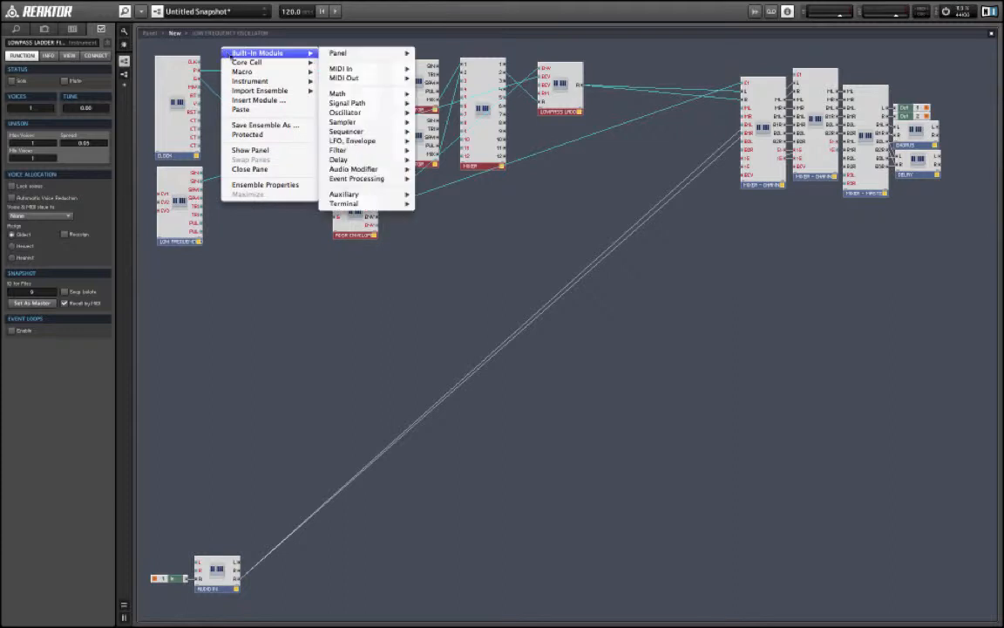
mouse_move(243, 80)
mouse_move(399, 277)
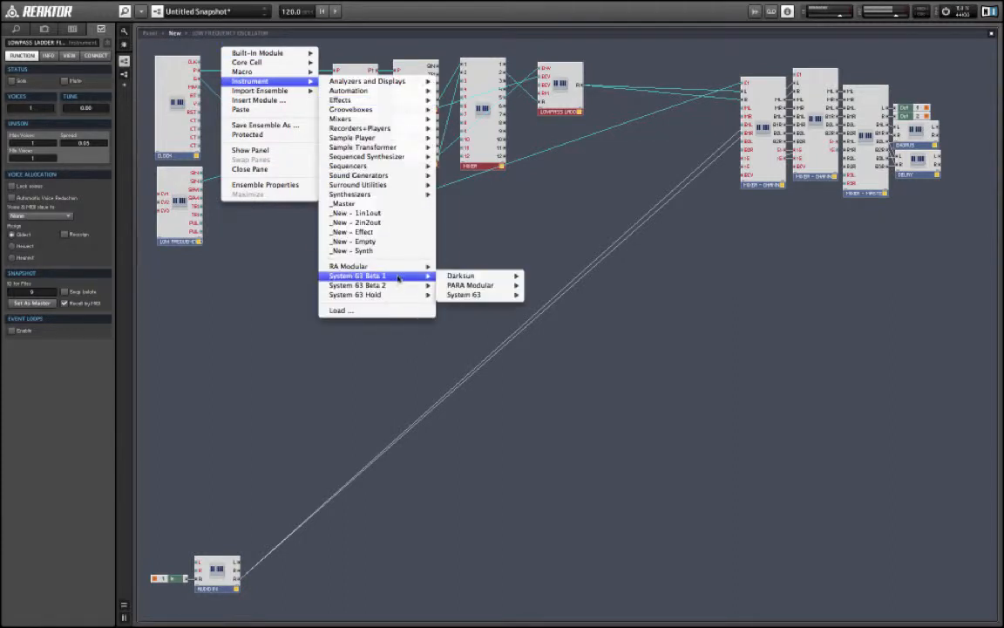
mouse_move(470, 323)
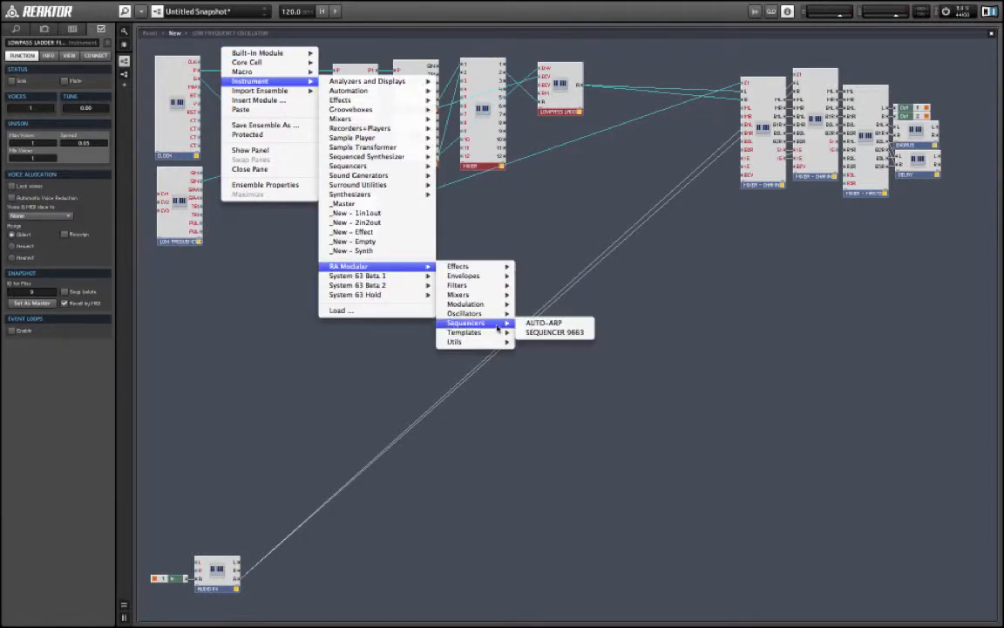
click(573, 338)
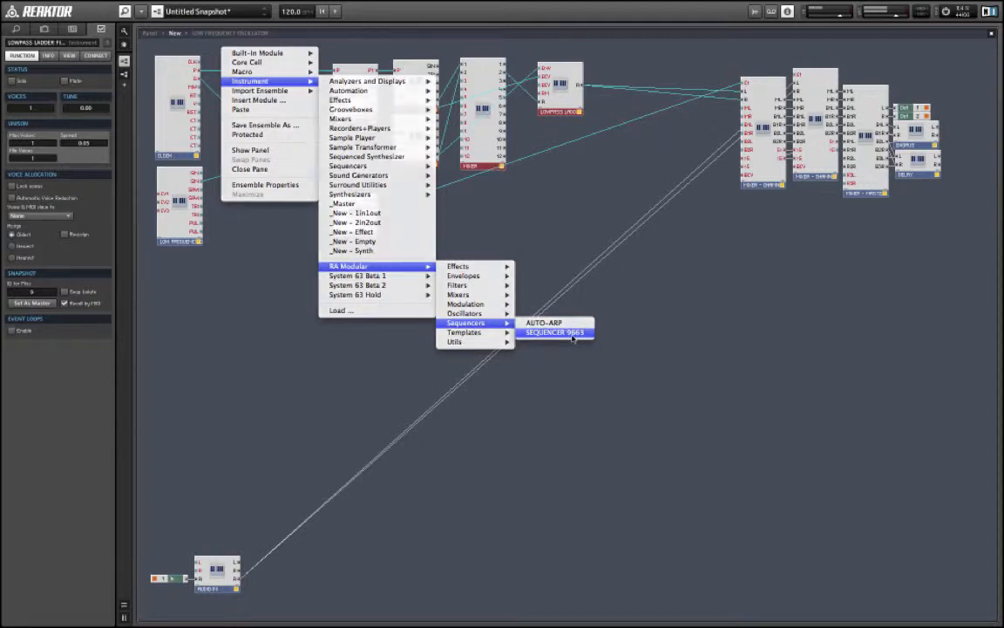
drag(245, 58, 240, 56)
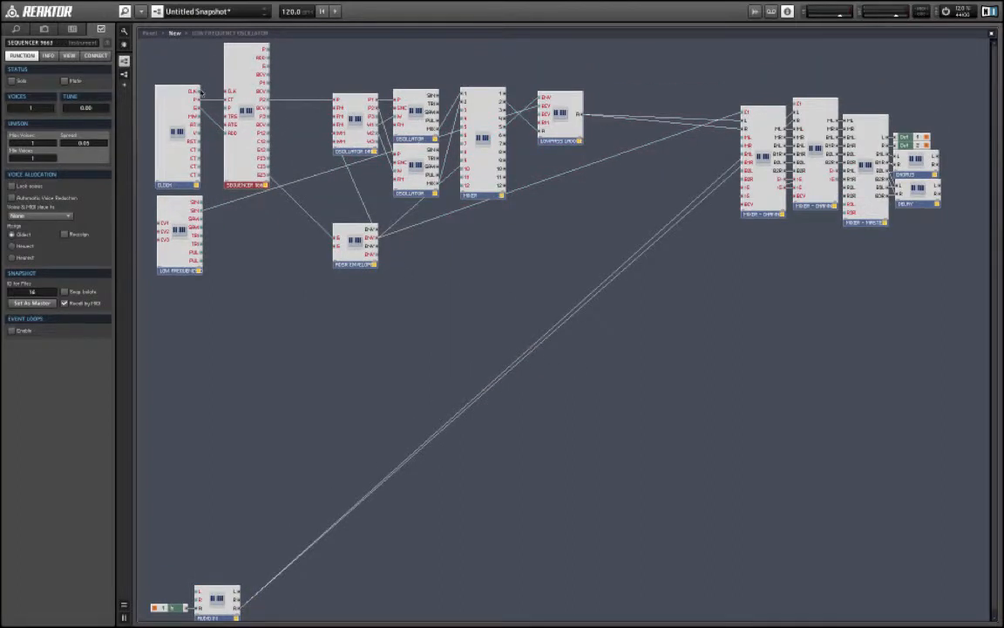
- Patch CLOCK CLK and P into the SEQUENCER 9663, and its P, G and BCV outputs into the OSCILLATOR DRIVER, ADSR and lowpass filter
drag(198, 91, 224, 91)
drag(198, 101, 222, 106)
drag(274, 49, 337, 103)
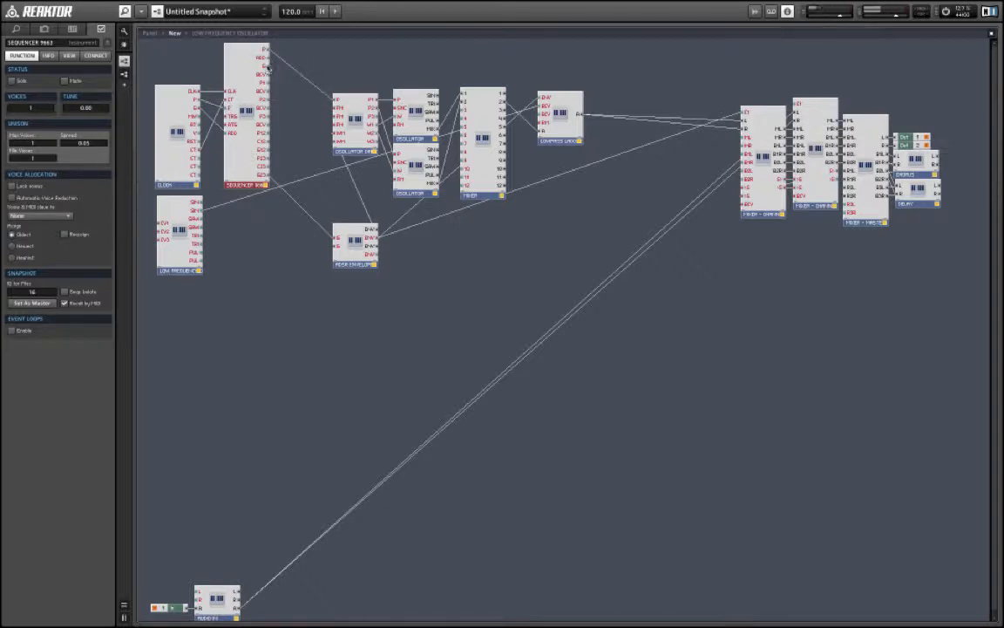
drag(267, 67, 334, 235)
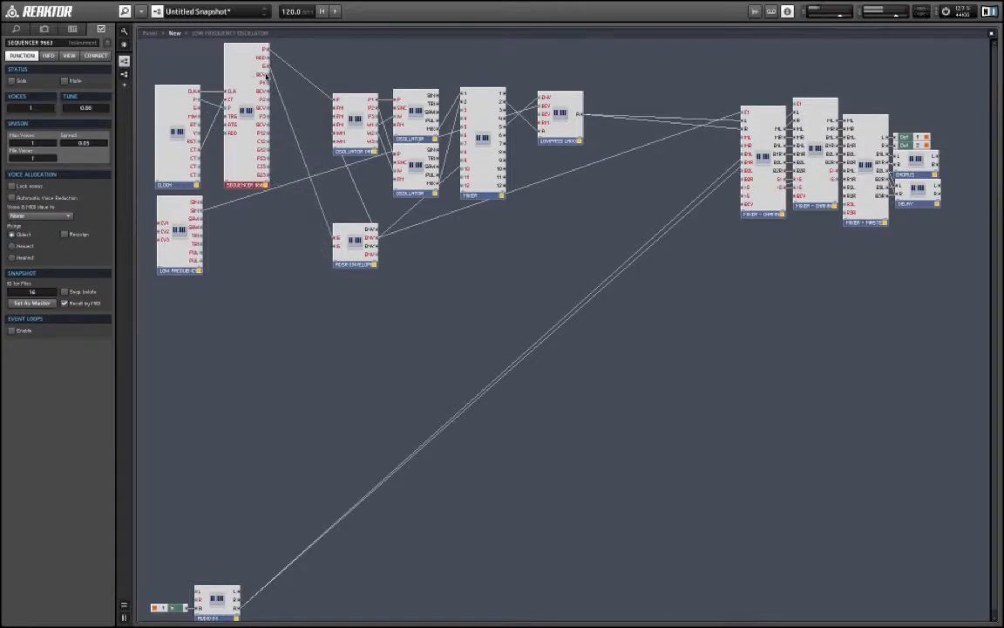
drag(267, 76, 546, 106)
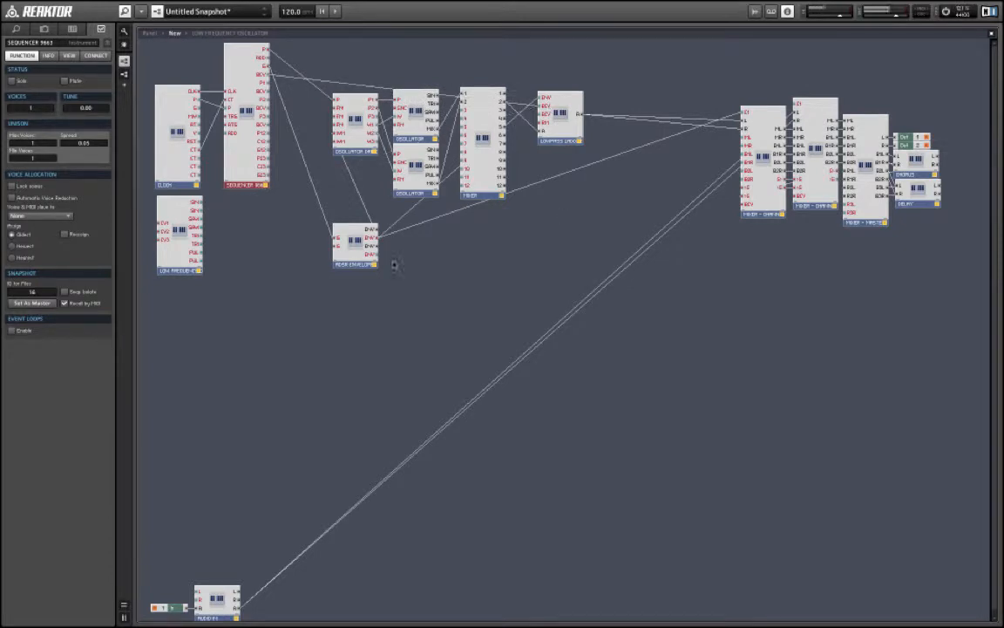
- Move the ADSR ENVELOPE up slightly and patch two LOW FREQUENCY OSCILLATOR outputs into the lowpass filter's second BCV and RM inputs
drag(353, 244, 355, 231)
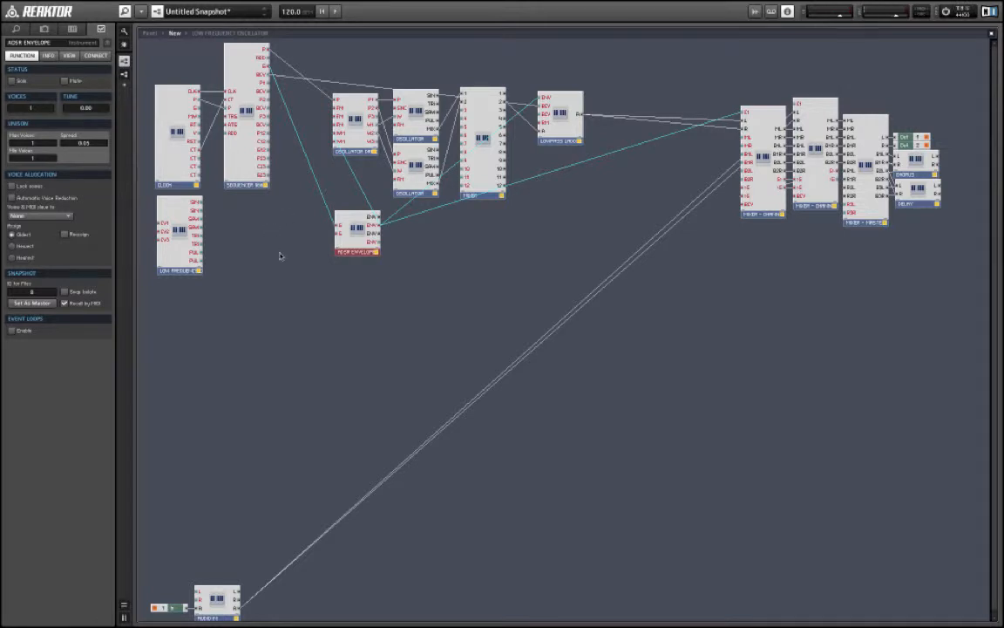
drag(179, 224, 543, 119)
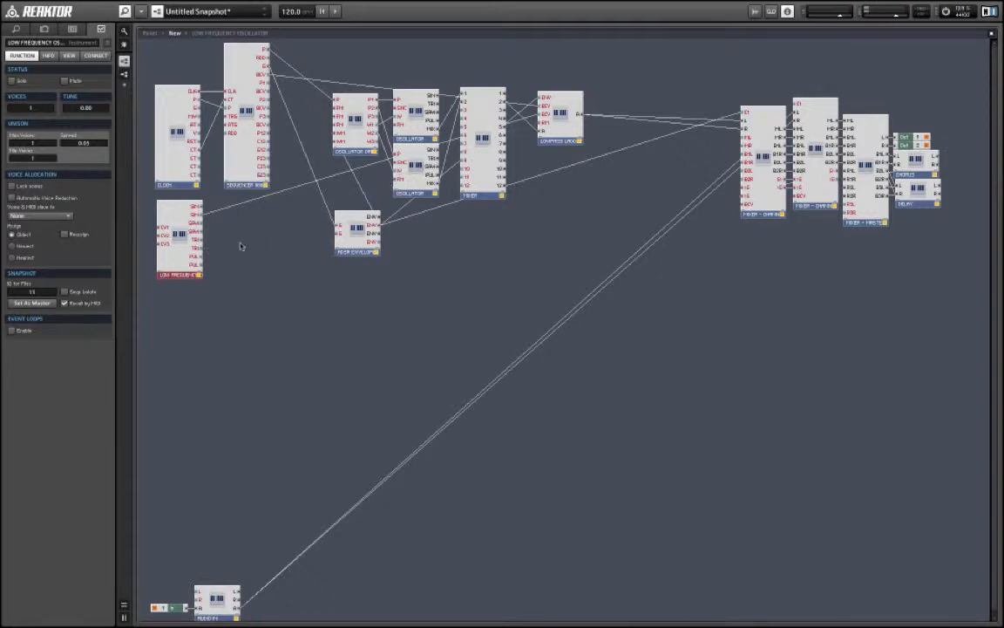
drag(200, 233, 543, 123)
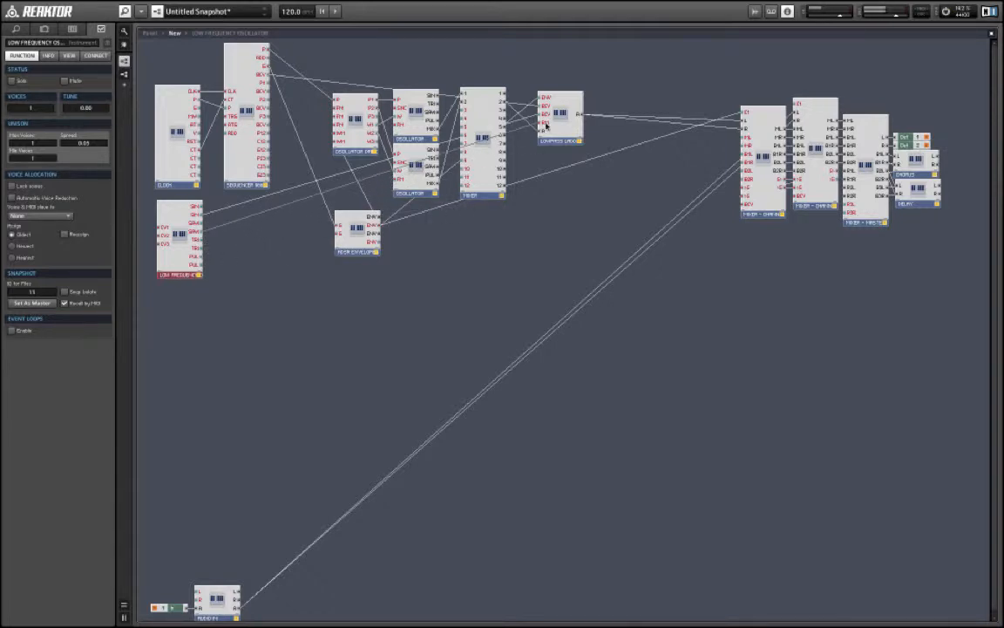
- Return to the panel view and place the SEQUENCER 9663 between the LOW FREQUENCY OSCILLATOR and the OSC DRIVER
double_click(357, 353)
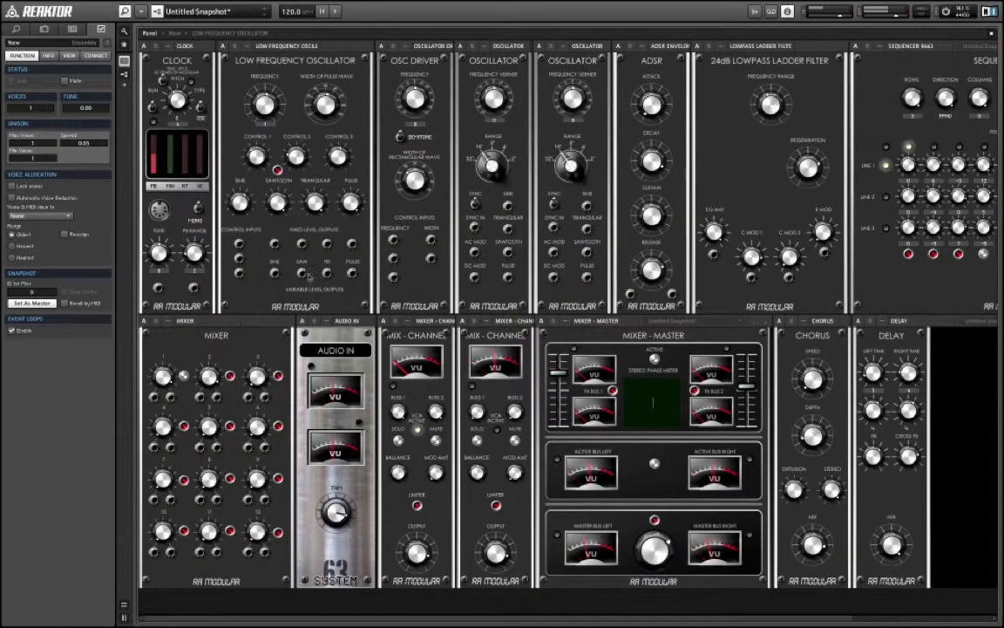
drag(912, 45, 382, 180)
scroll(450, 199, right, 3)
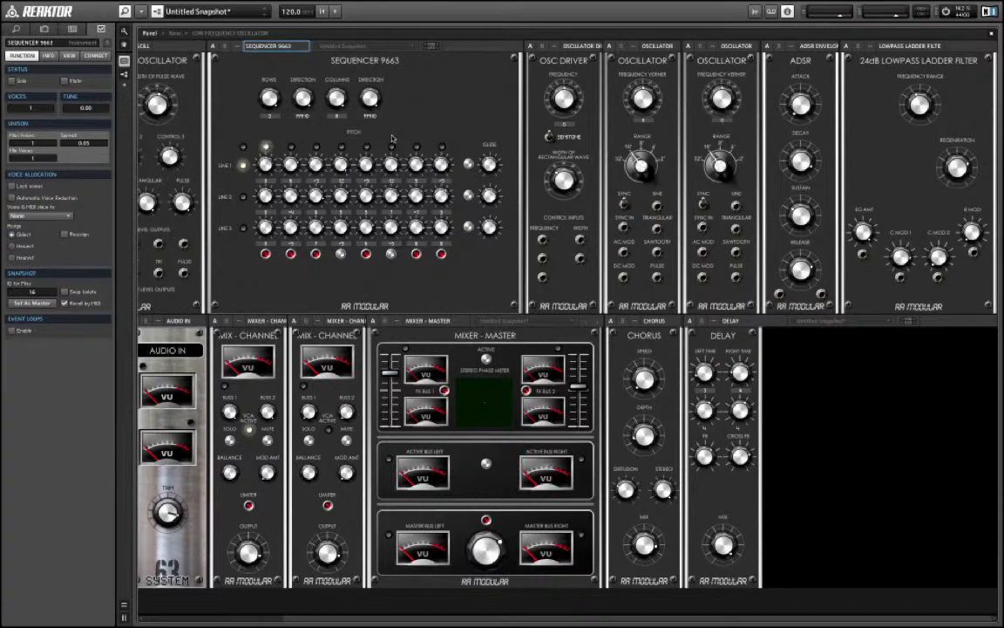
scroll(340, 213, left, 3)
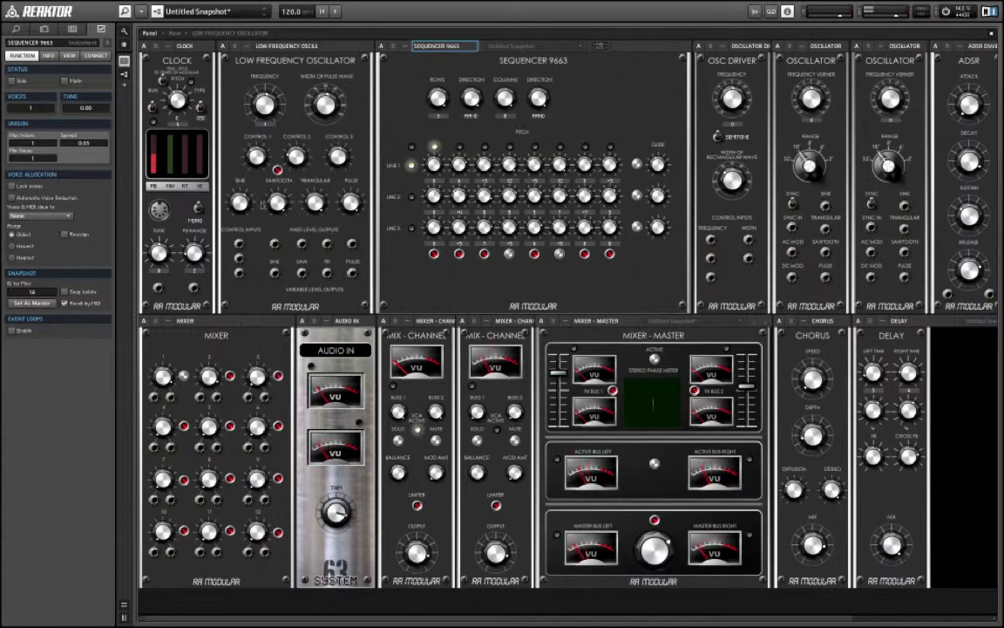
- Run the CLOCK while setting the sequencer's row and column DIRECTION to FOR, and stop it again
click(153, 107)
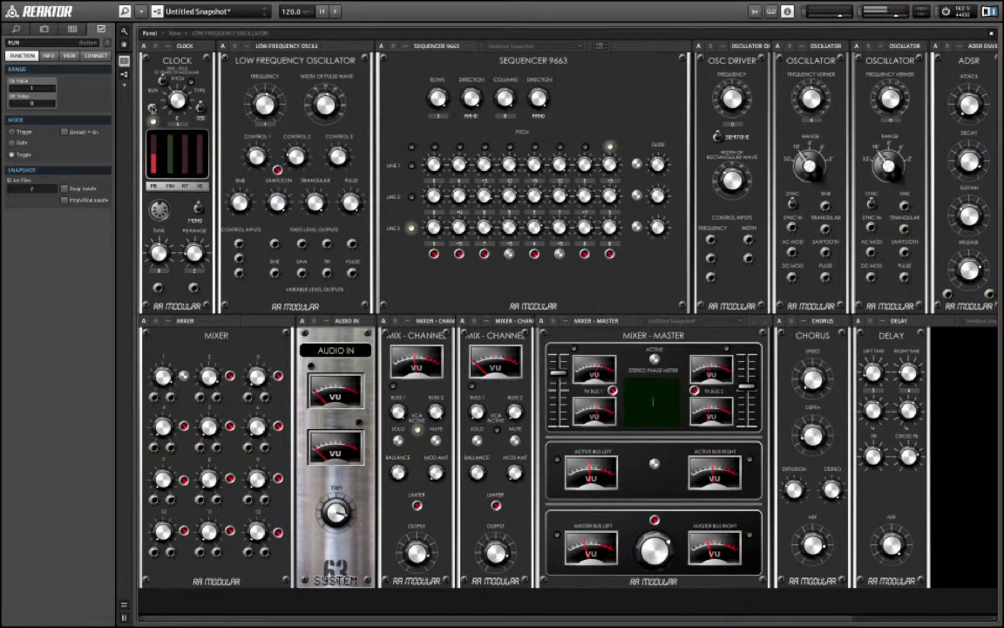
click(459, 114)
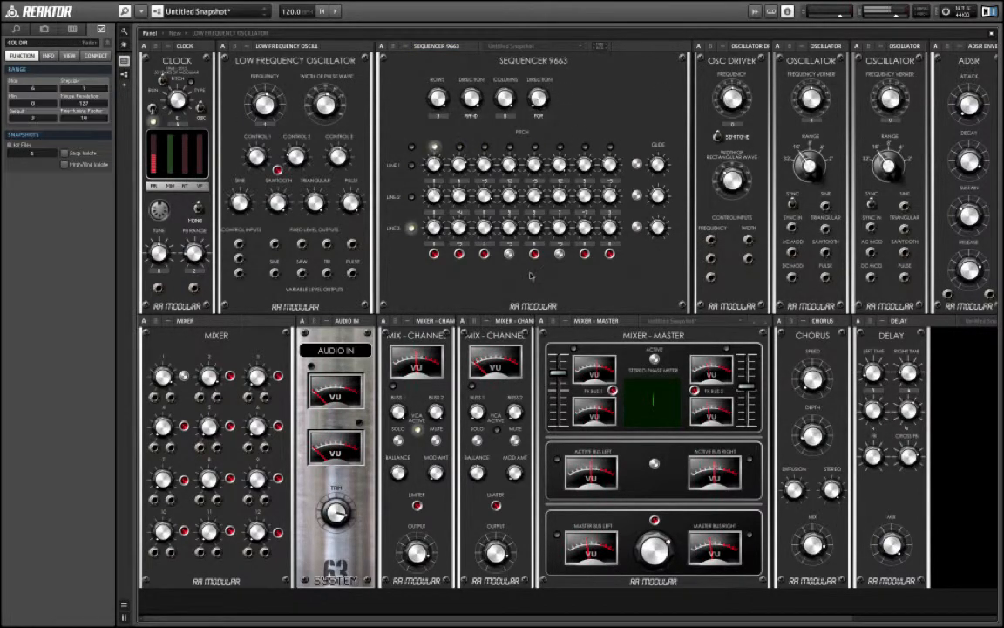
click(468, 115)
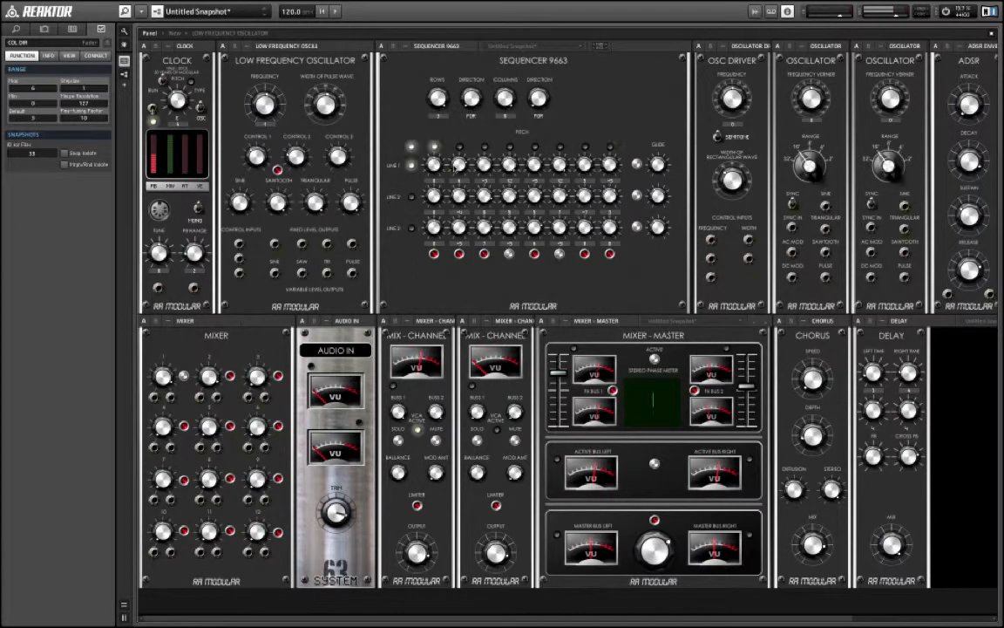
click(153, 108)
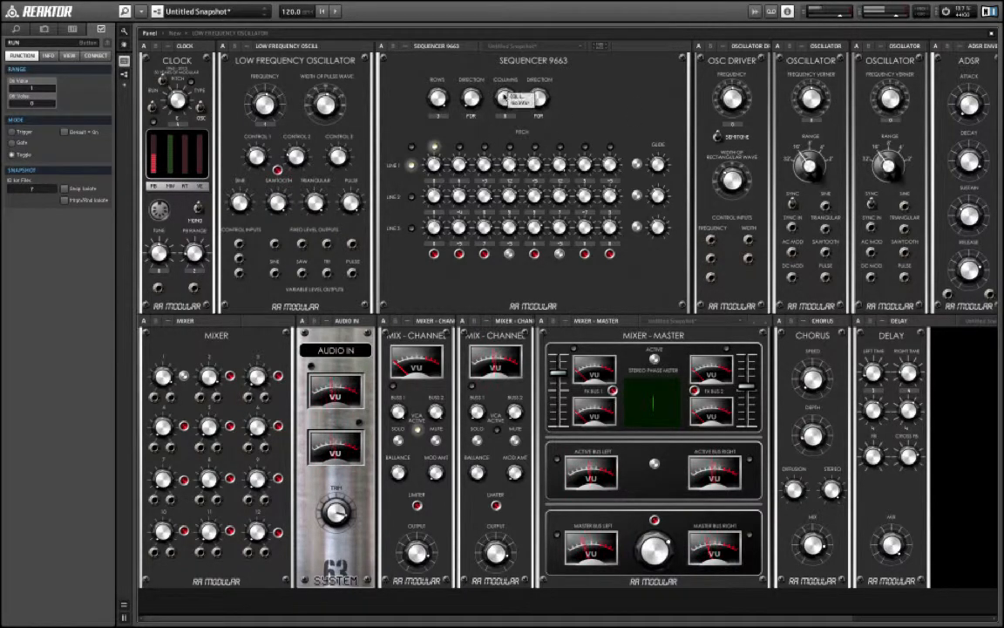
- Try changing the sequencer's COLUMNS and ROWS lengths, and switch between its VELOCITY and PITCH pages
click(506, 96)
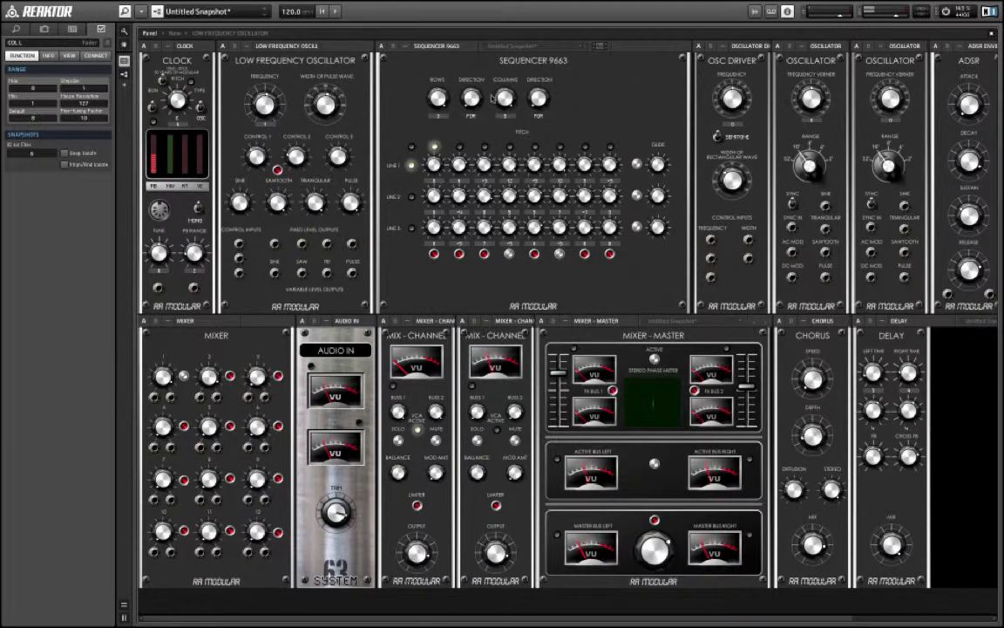
click(438, 99)
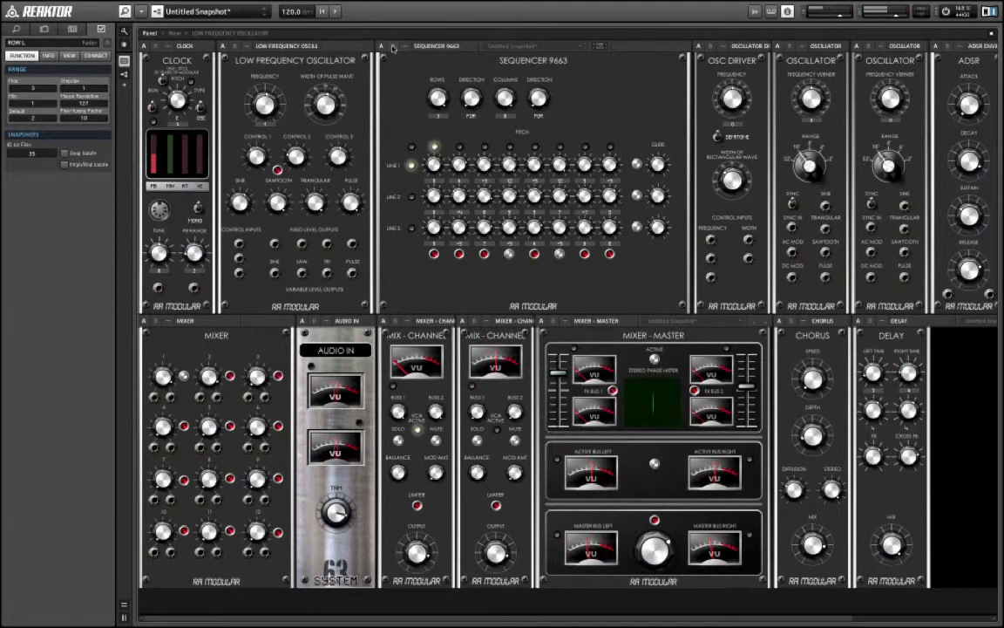
click(393, 48)
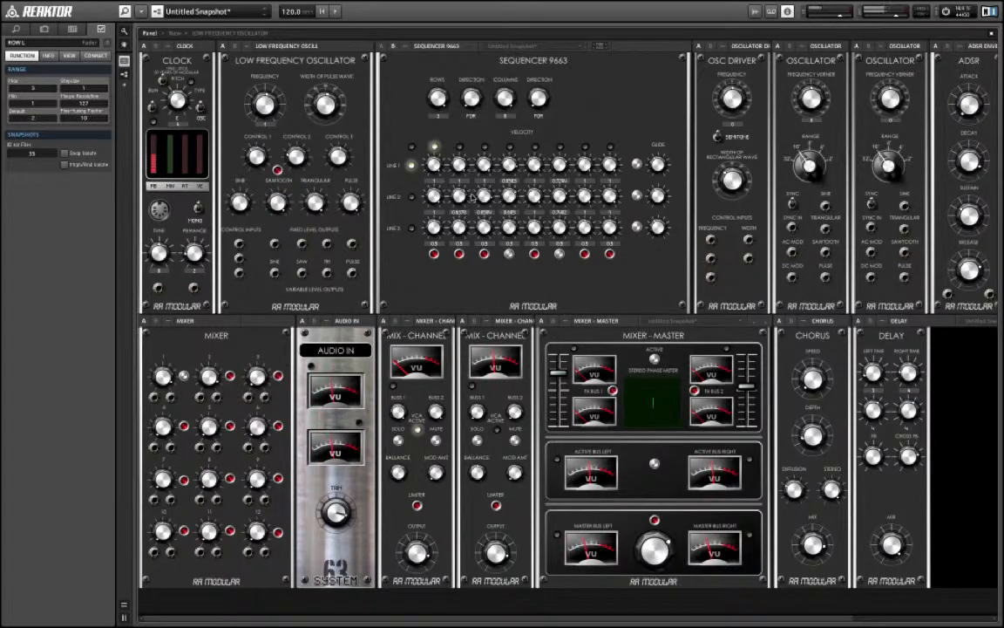
click(380, 47)
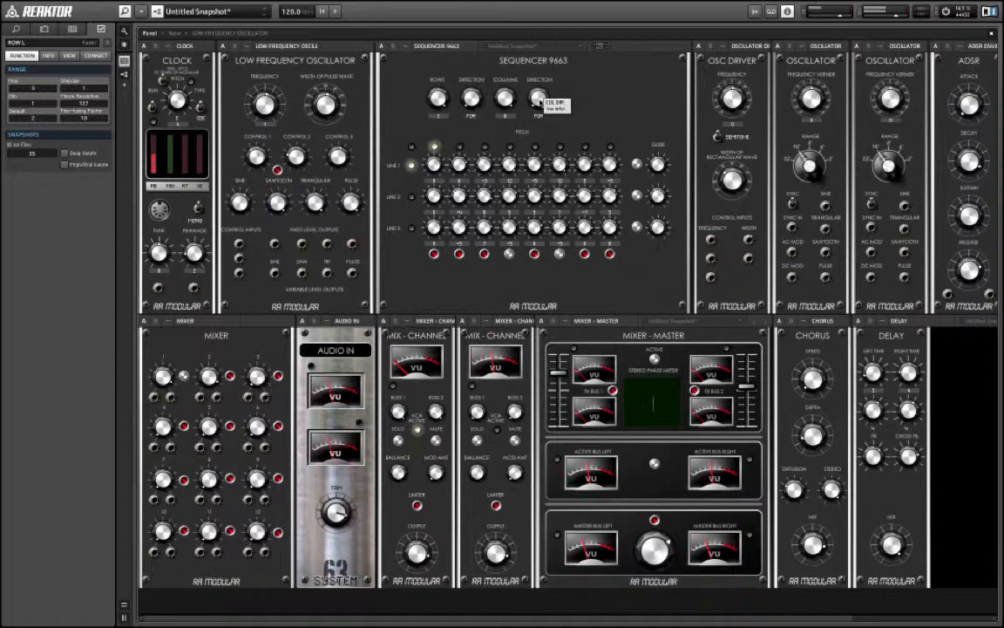
- Set the sequencer's column DIRECTION to BOTH, and toggle the column 4 and 6 step buttons with the CLOCK running
drag(539, 99, 540, 93)
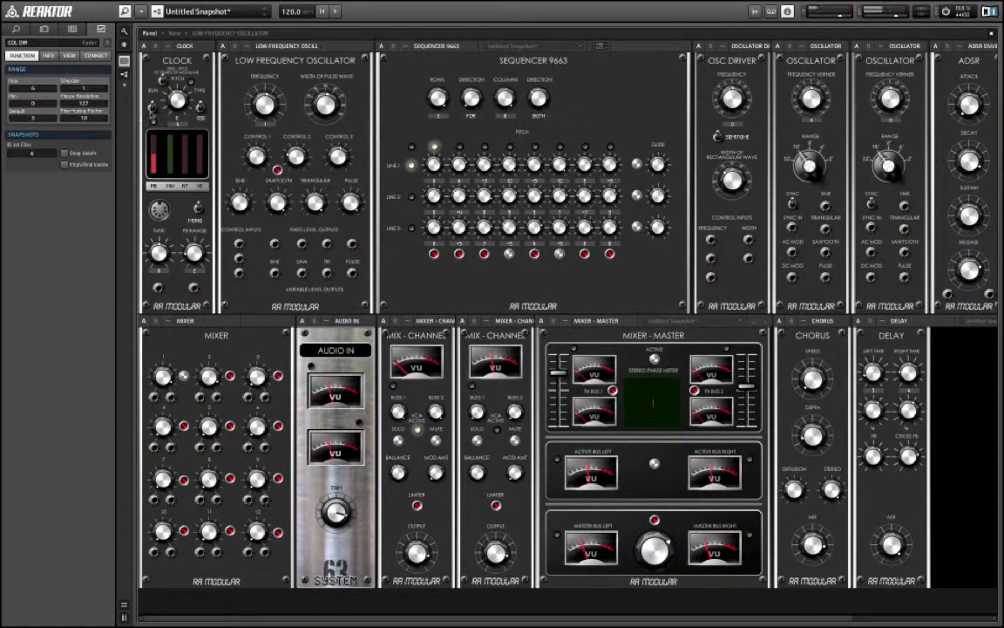
click(153, 107)
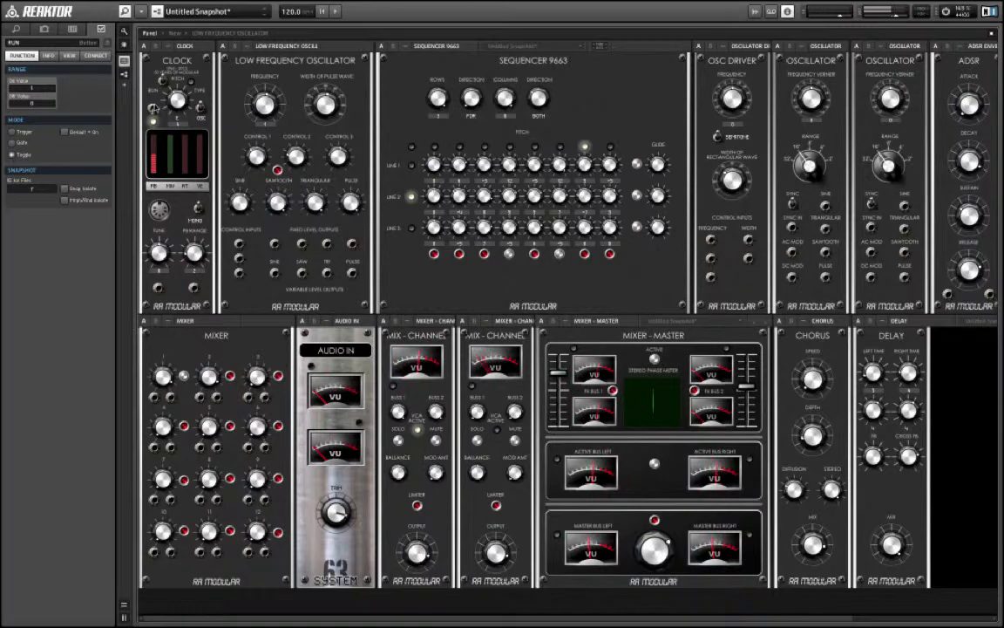
click(509, 254)
click(560, 254)
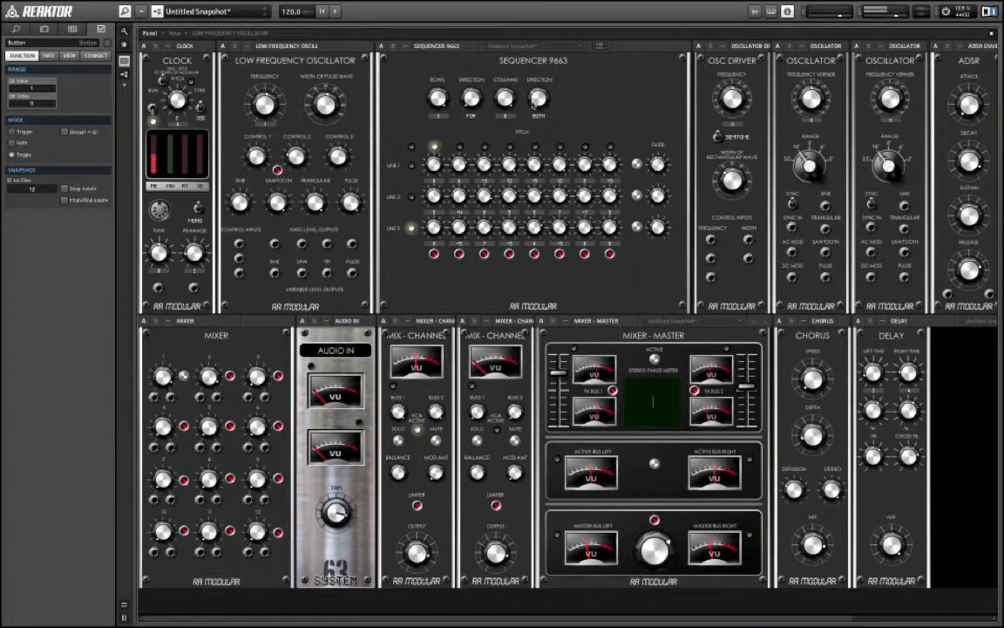
- Try the sequencer's column DIRECTION at ENDS, R SIDE and R SD 2, and set it to RAND
drag(538, 98, 533, 92)
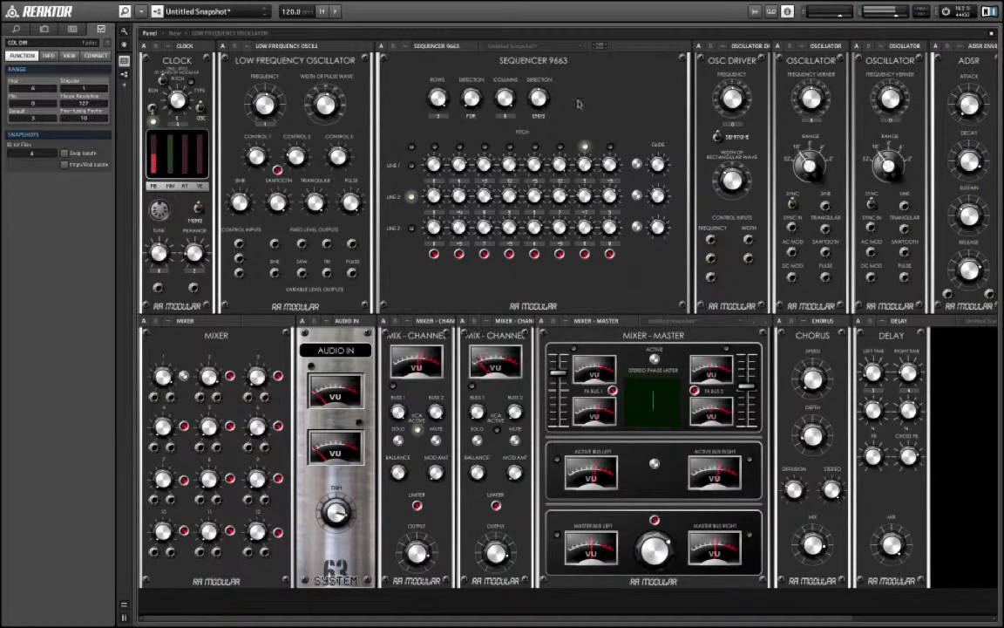
drag(538, 99, 537, 96)
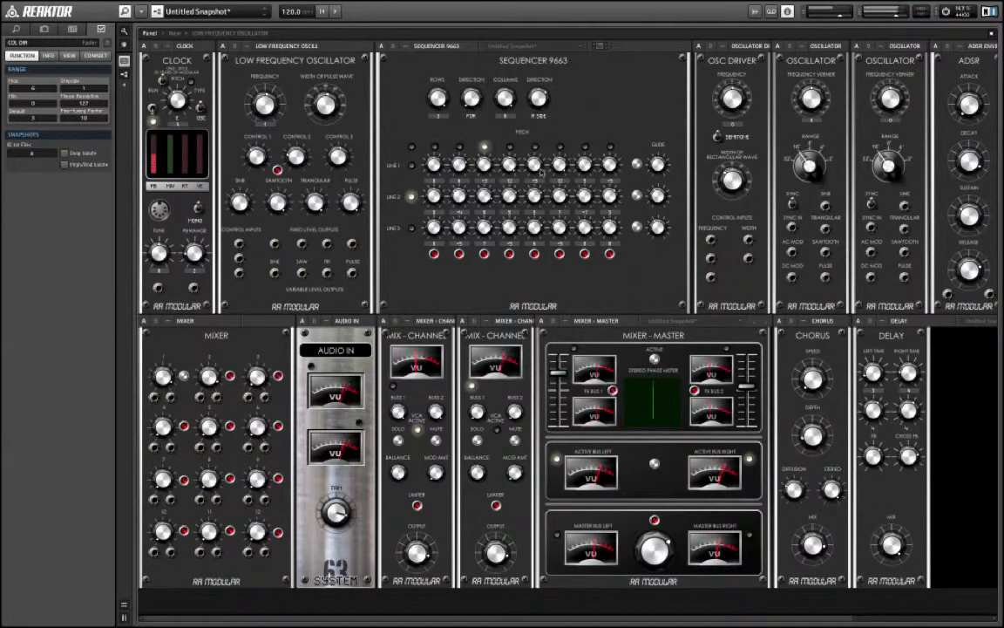
drag(535, 106, 535, 93)
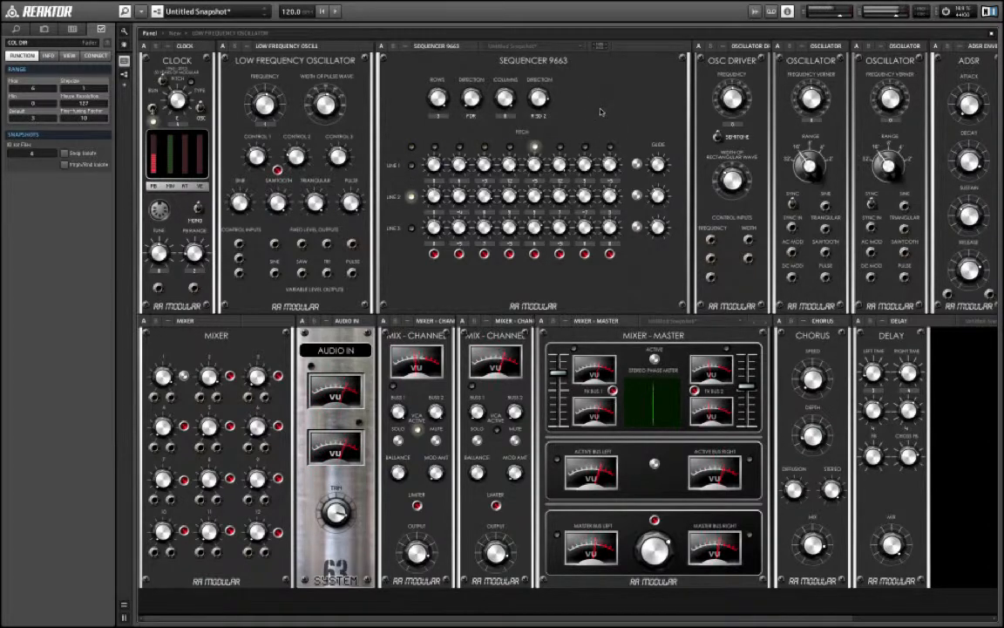
drag(537, 99, 534, 22)
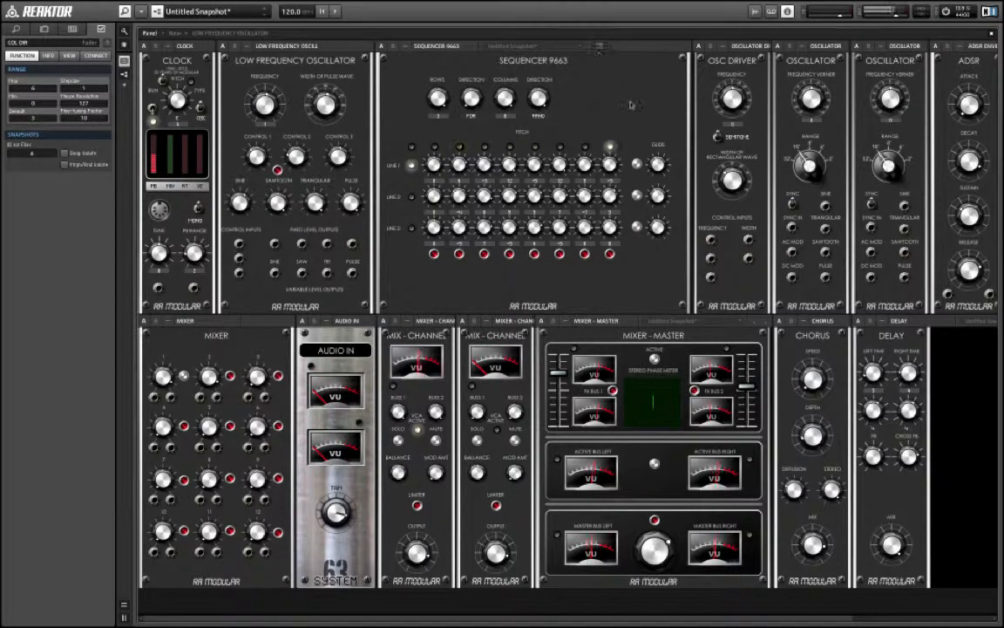
- Set the sequencer's row DIRECTION to RAND
drag(472, 100, 476, 19)
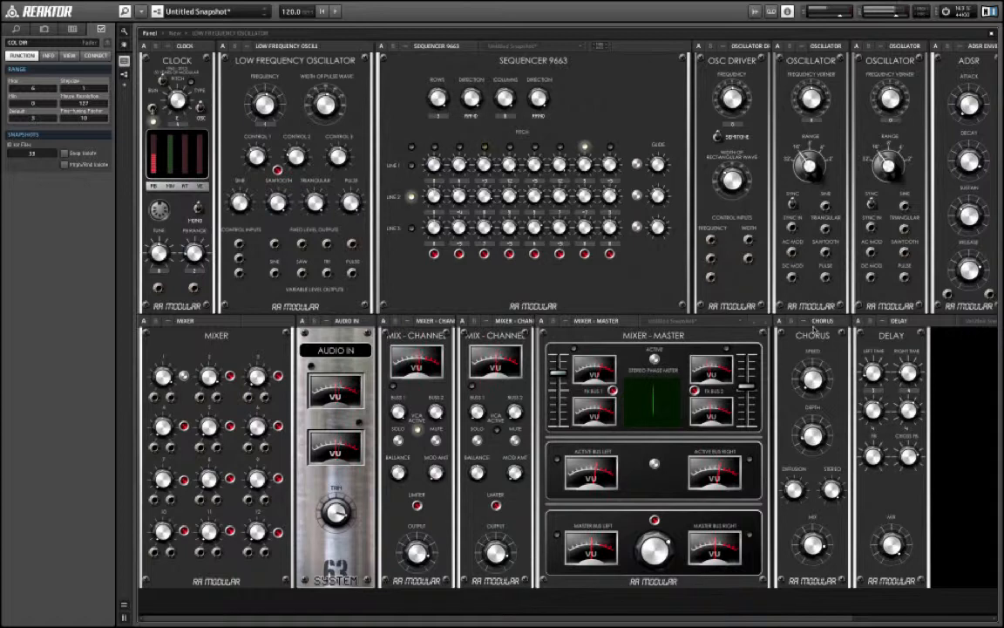
- Adjust the ADSR's DECAY, SUSTAIN and RELEASE, and change the first OSCILLATOR's RANGE while the sequence plays
scroll(503, 606, right, 5)
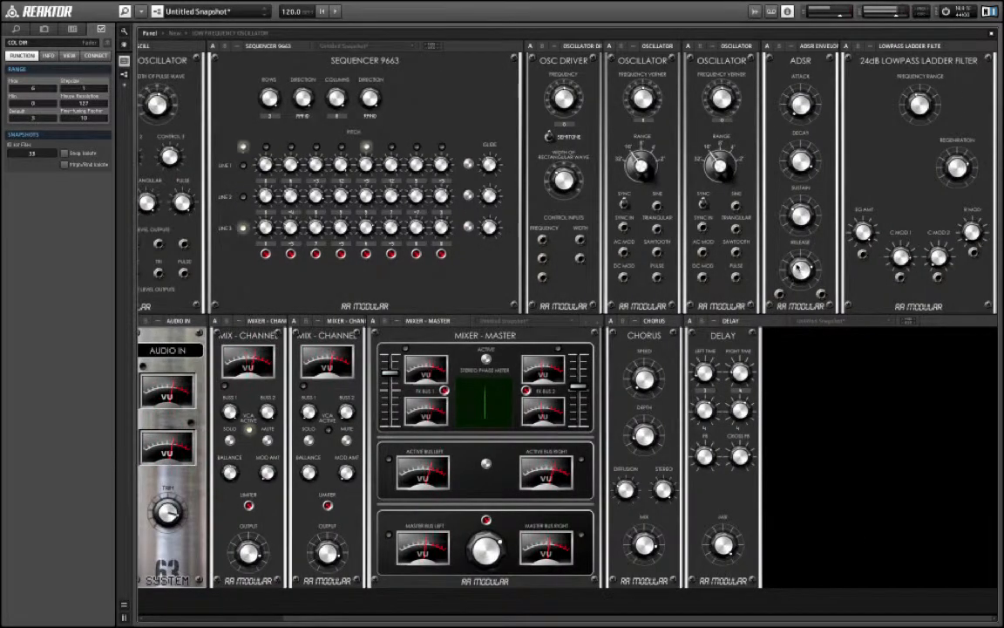
click(800, 162)
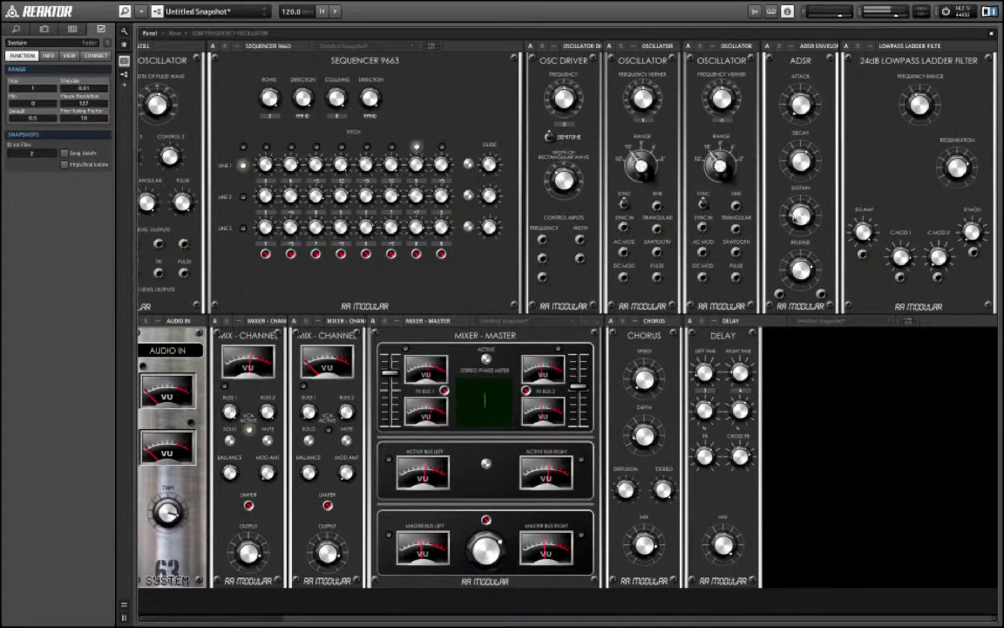
click(792, 264)
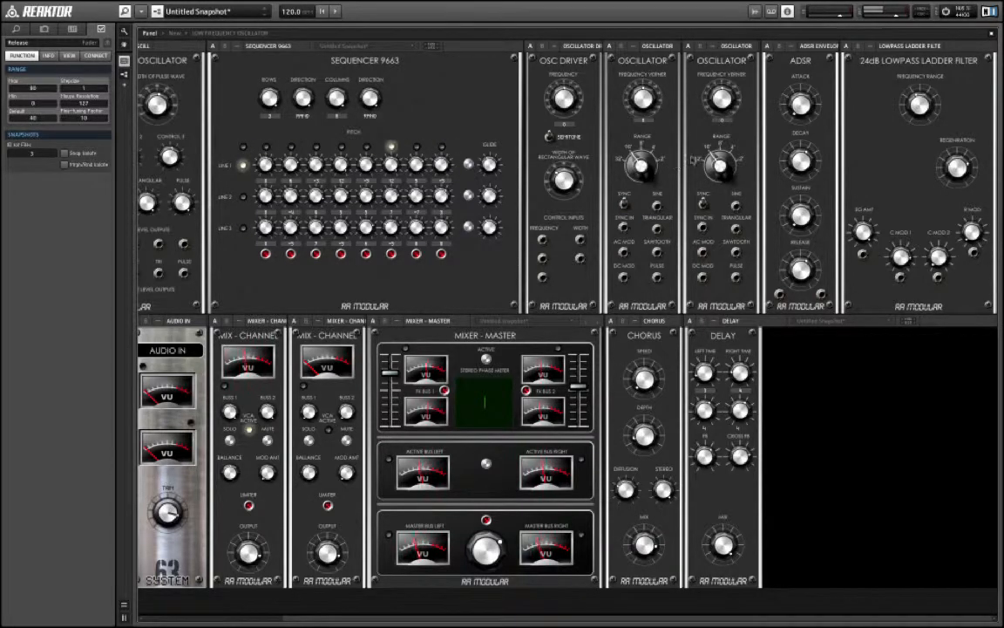
click(641, 165)
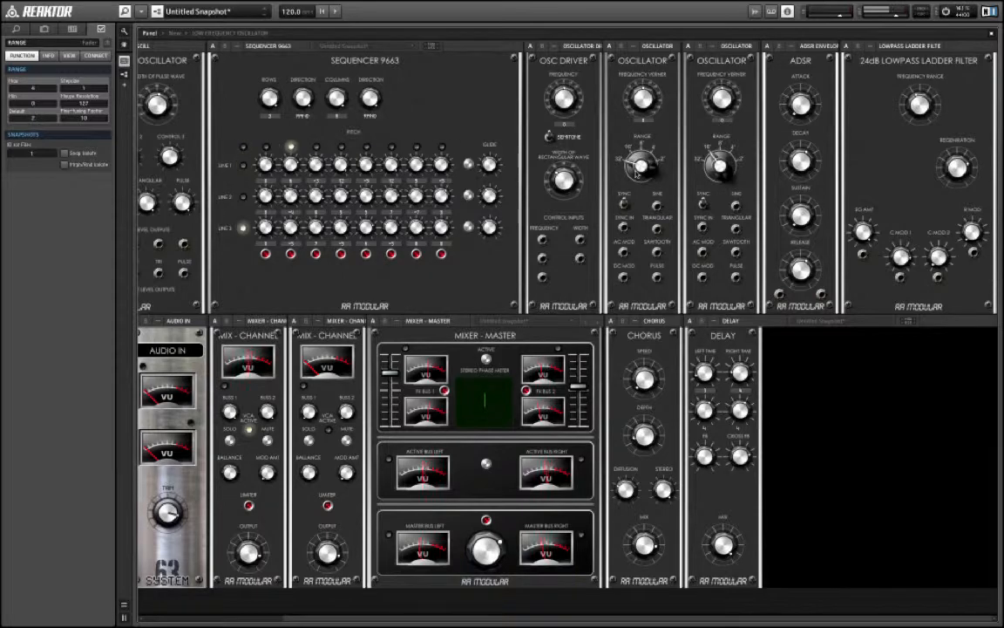
- Adjust the 24dB LOWPASS LADDER FILTER's FREQUENCY RANGE, C MOD 1, C MOD 2 and REGENERATION
click(908, 109)
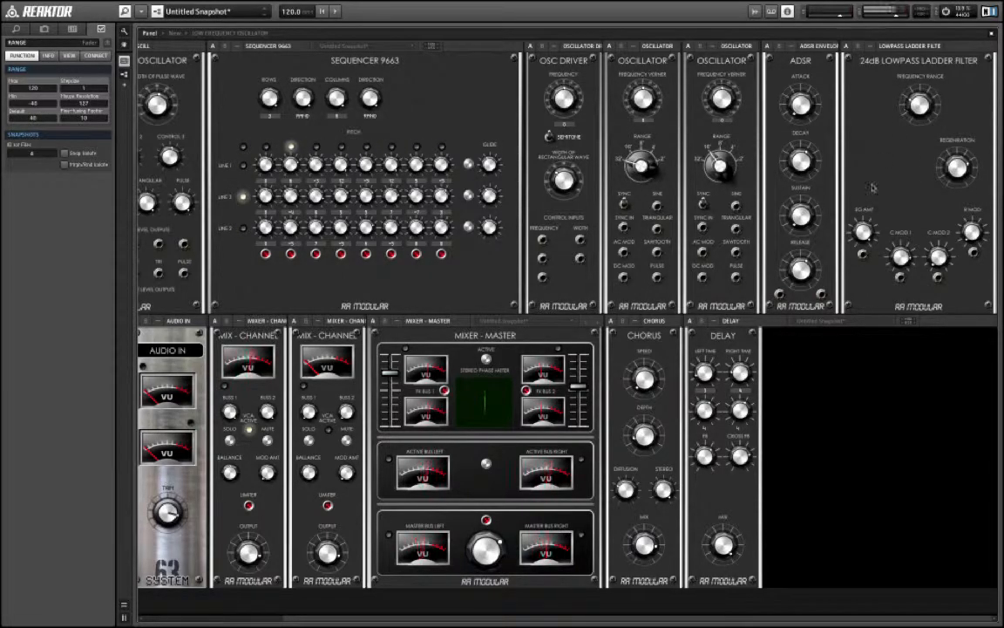
click(899, 272)
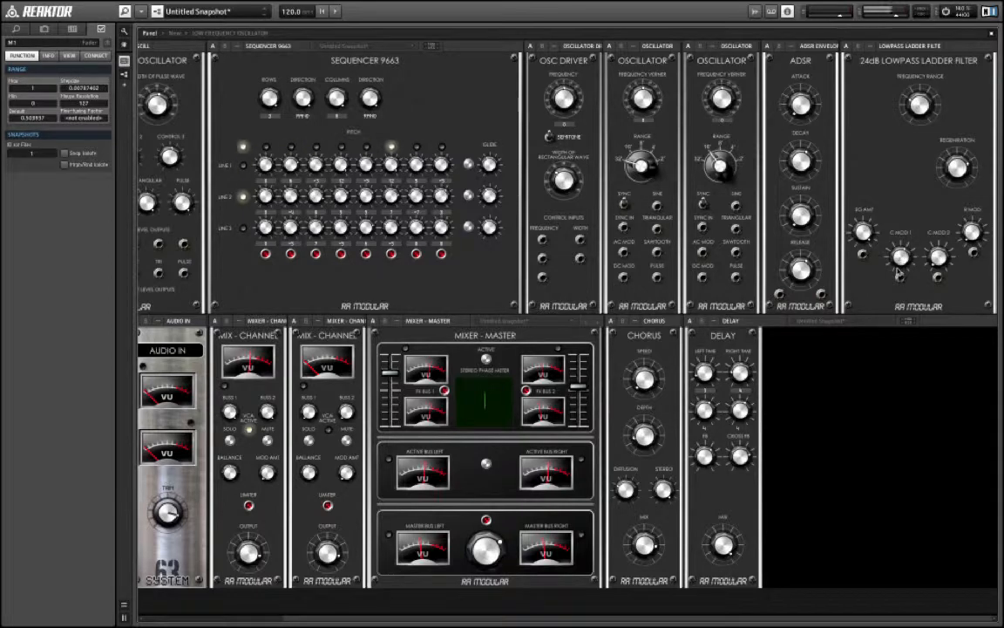
click(934, 234)
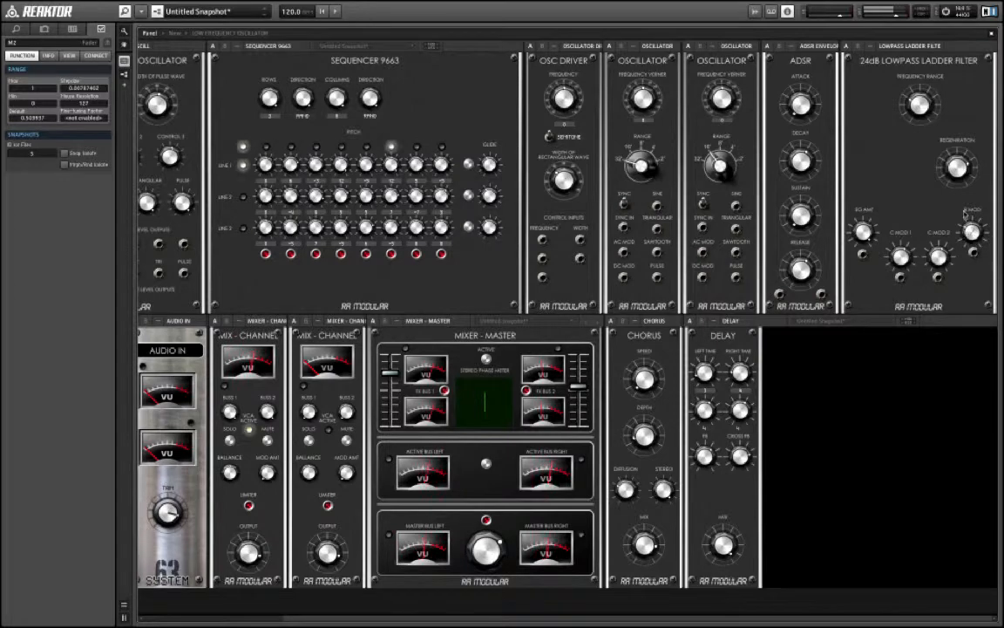
click(950, 175)
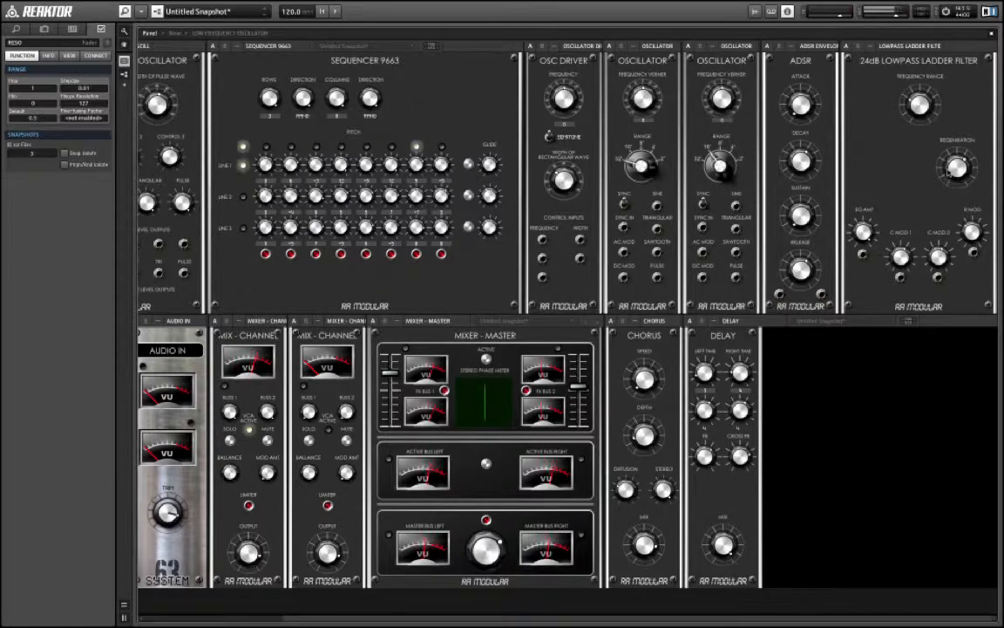
- Switch off the sequencer's column 4 and 6 step buttons, and readjust the ADSR's DECAY, RELEASE and ATTACK
click(341, 253)
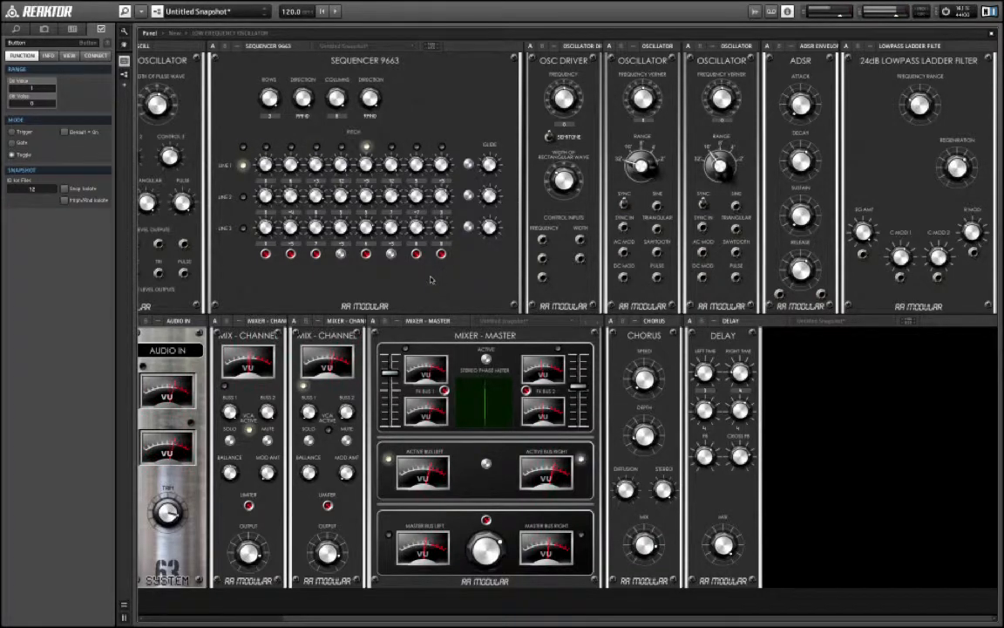
click(799, 187)
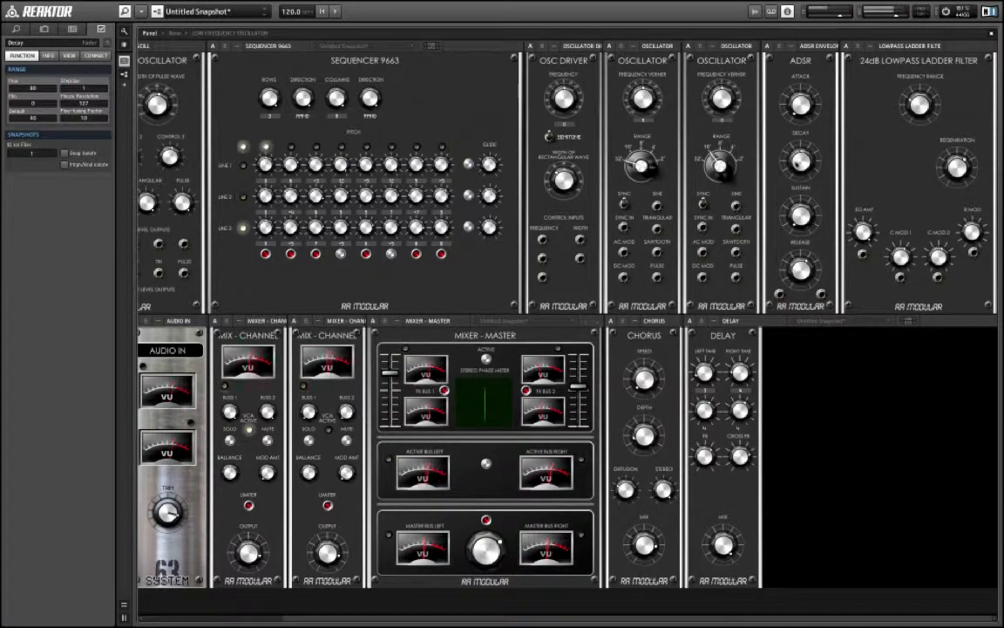
click(795, 160)
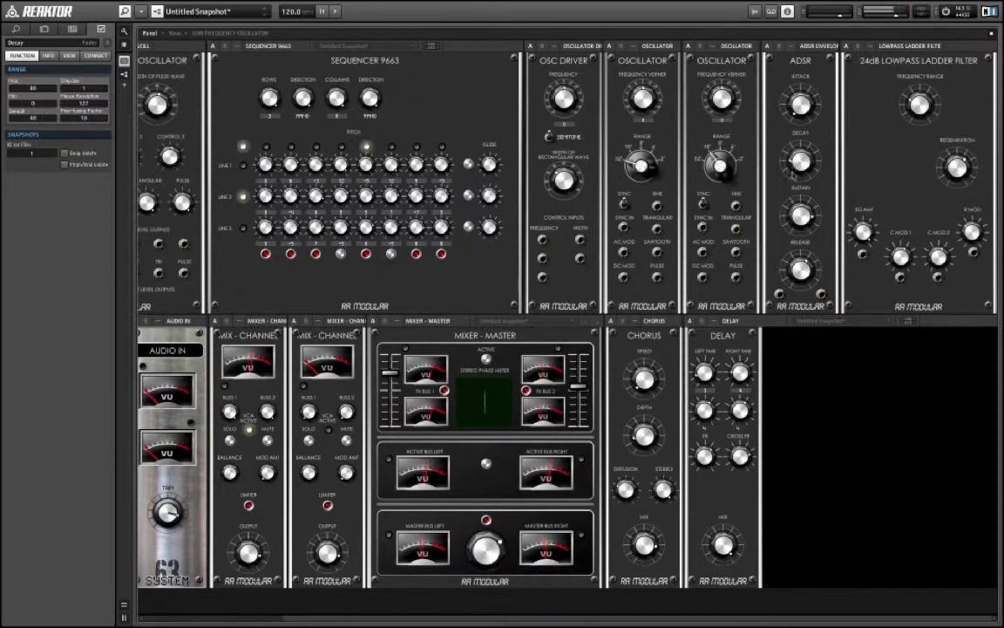
click(797, 253)
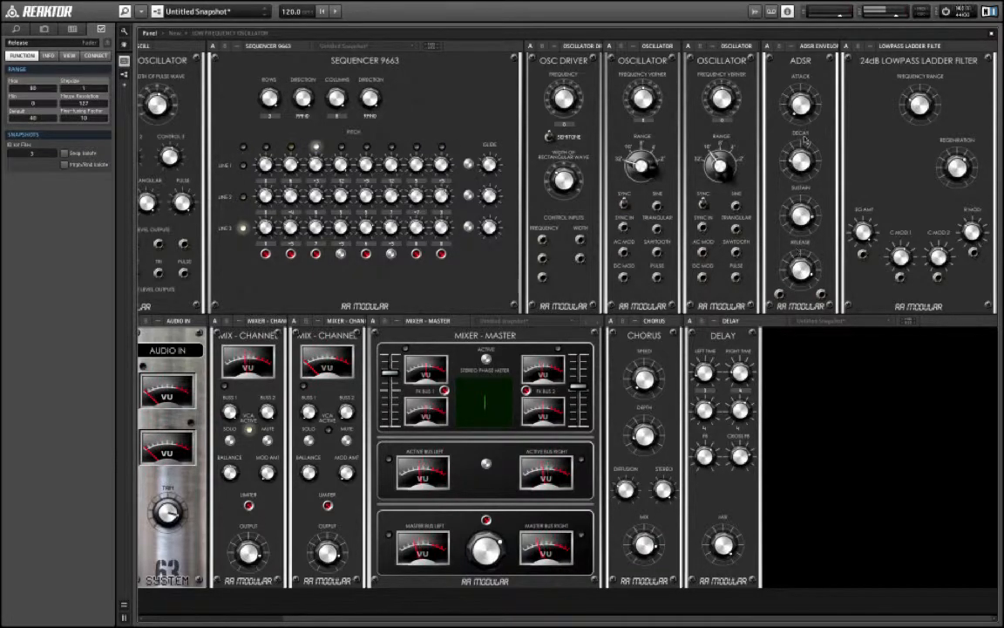
click(797, 87)
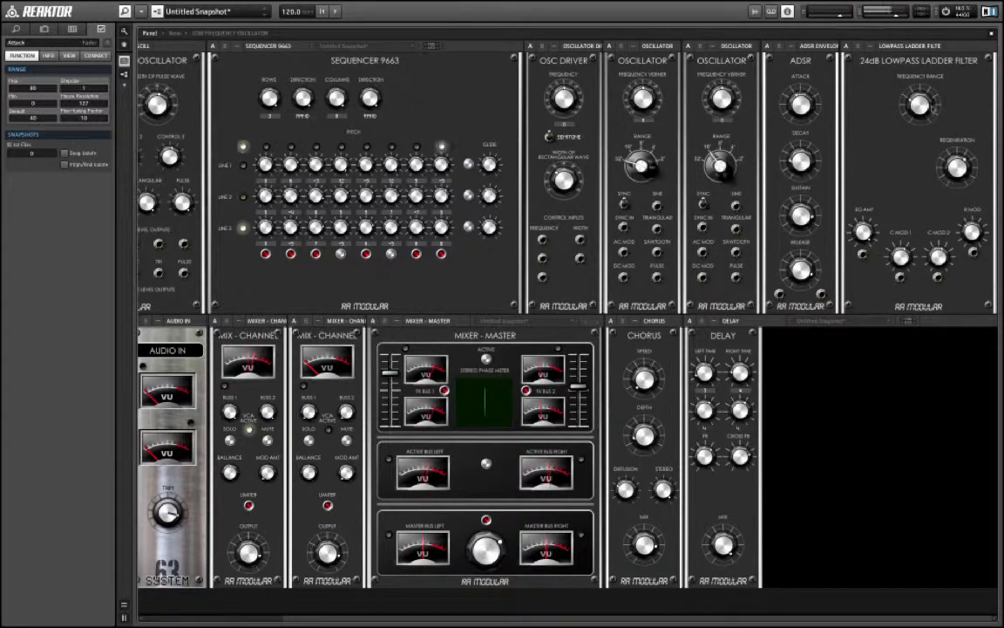
- Fine-tune the ladder filter's C MOD 1, FREQUENCY RANGE and REGENERATION against the randomized sequence
click(901, 255)
click(896, 253)
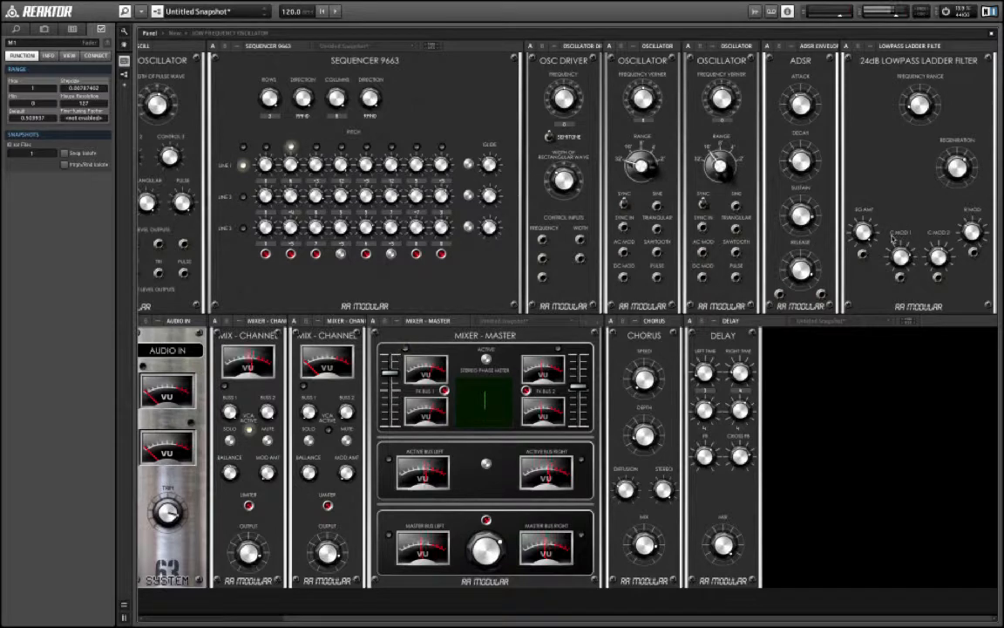
click(917, 108)
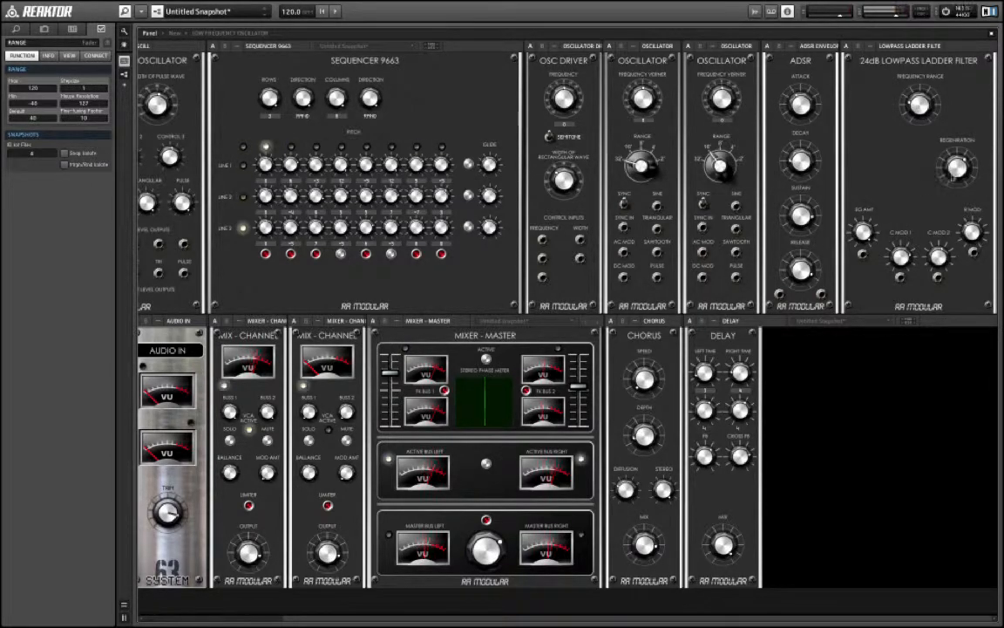
click(948, 164)
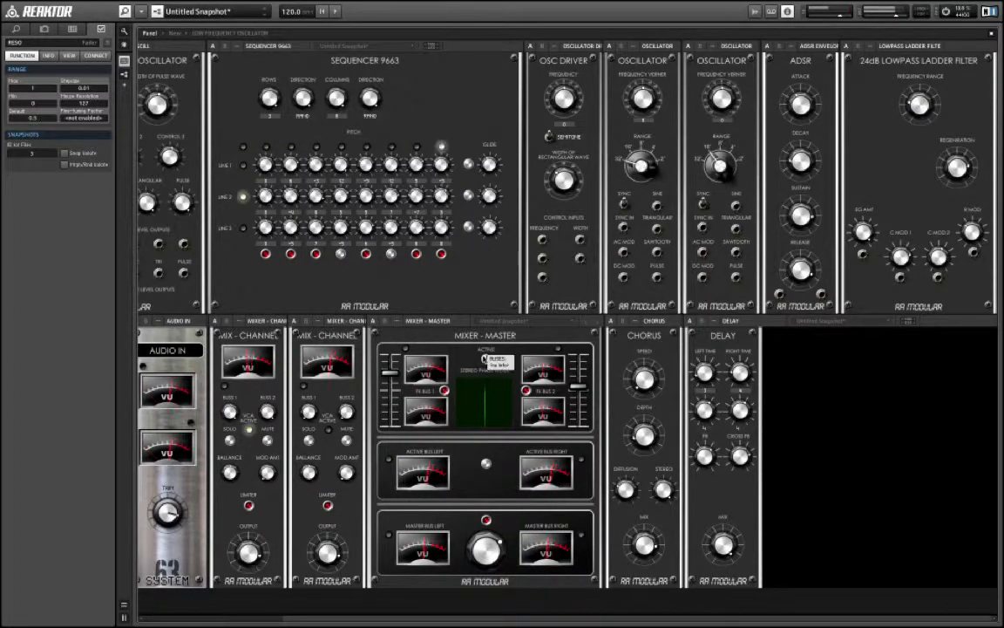
- Activate the MIXER - MASTER's FX buses, and balance the FX BUS 2 fader and master output level
click(485, 358)
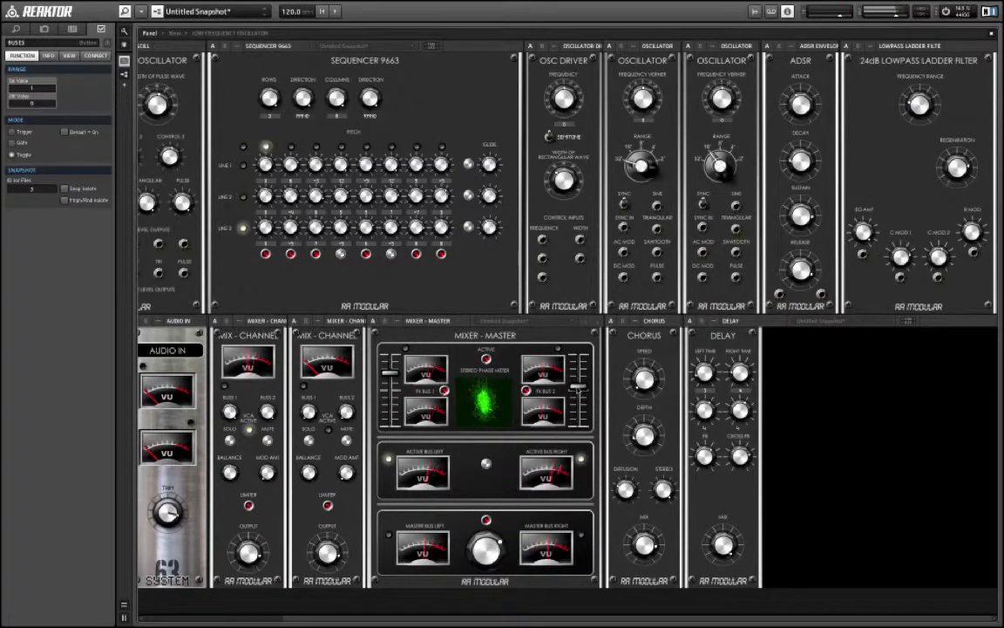
mouse_move(578, 387)
mouse_down()
mouse_move(577, 406)
mouse_move(576, 394)
mouse_up()
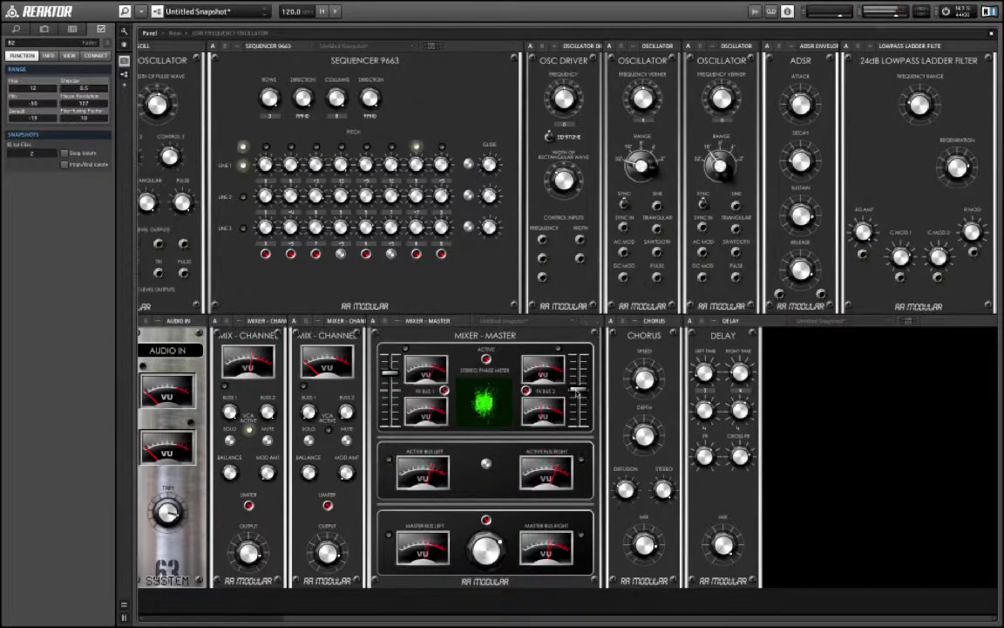
drag(478, 548, 478, 548)
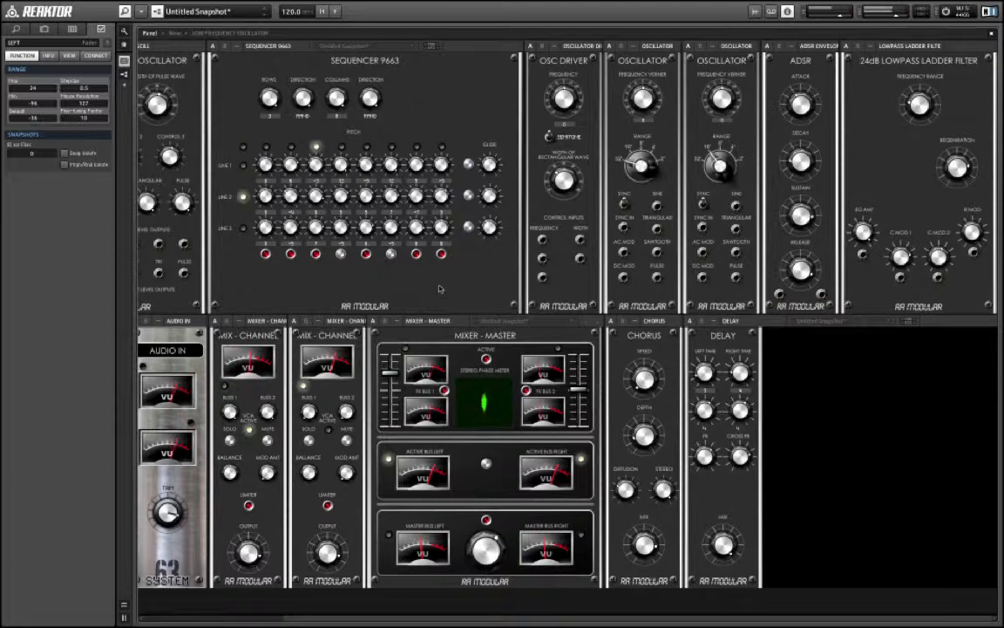
- Stop the CLOCK so the sequencer no longer runs
scroll(440, 289, left, 3)
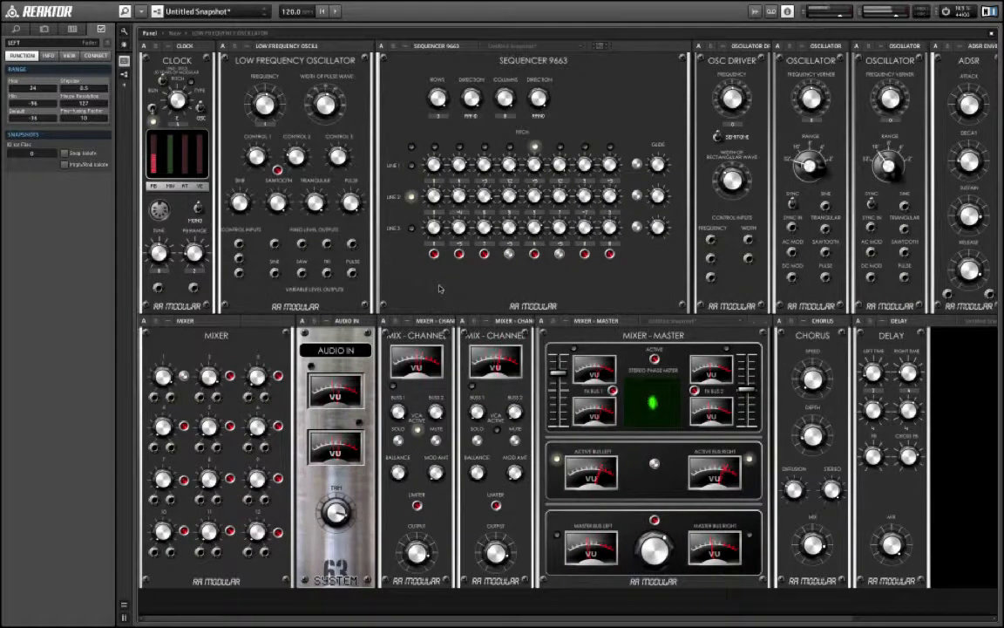
click(153, 108)
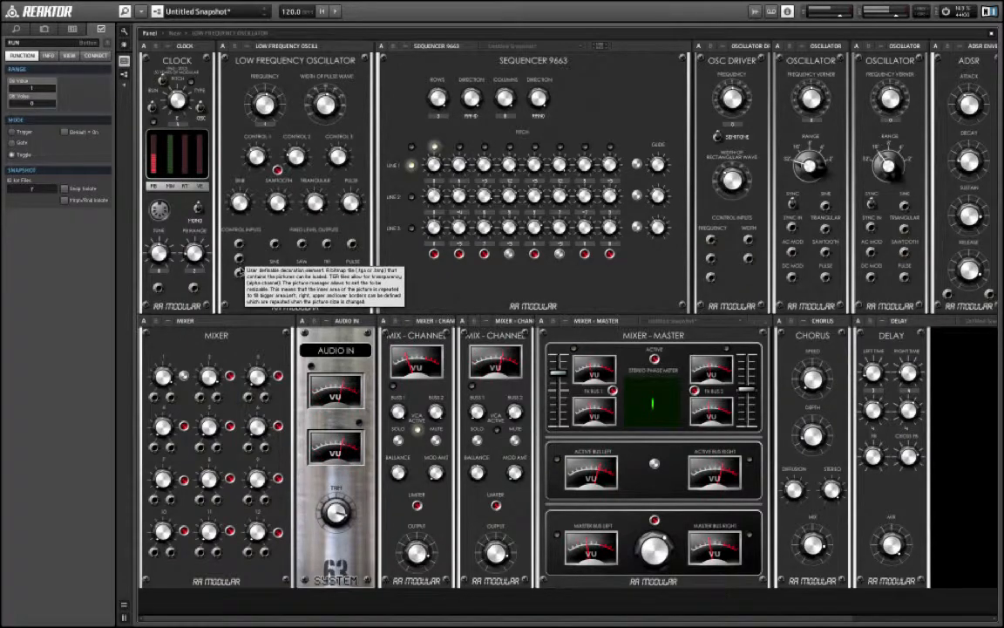